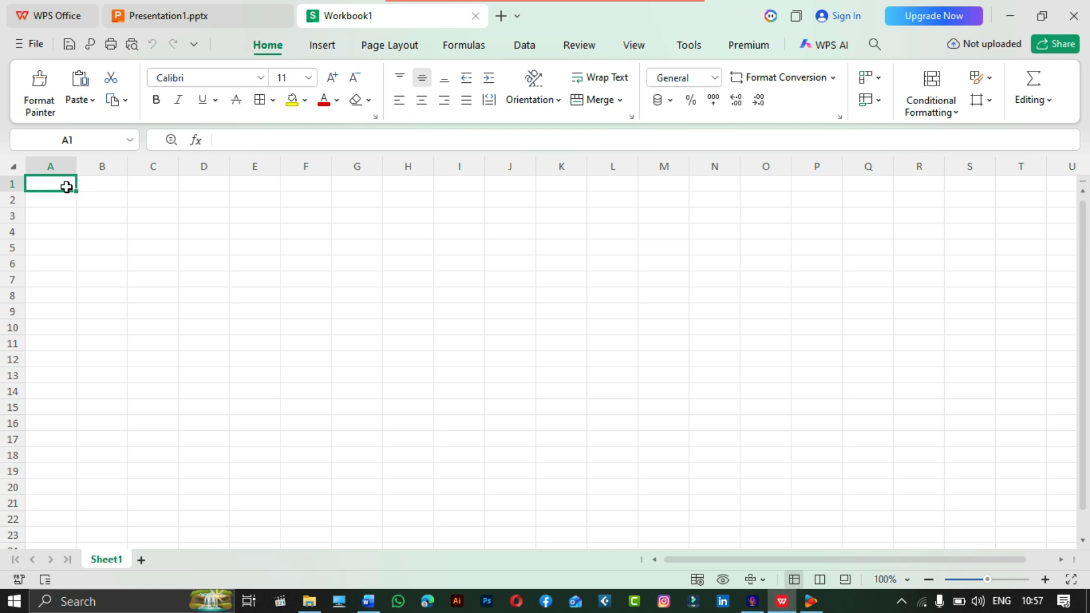
- Enter the sheet title EMPLOYEE'S SALARY in cell A1
{"action": "type", "text": "e"}
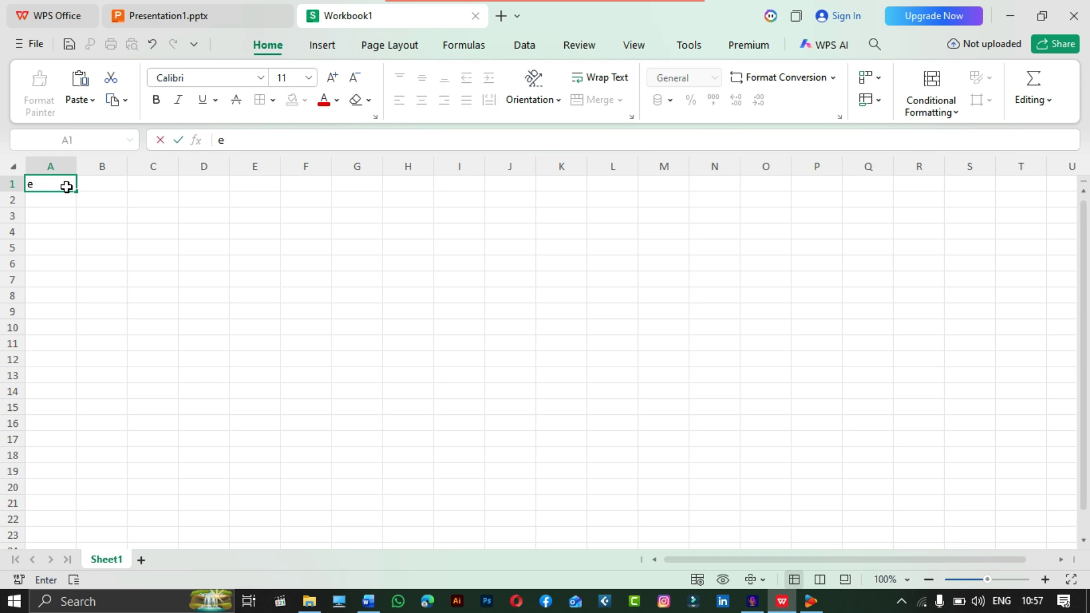
{"action": "key", "text": "BackSpace"}
{"action": "type", "text": "EMPLOYEE"}
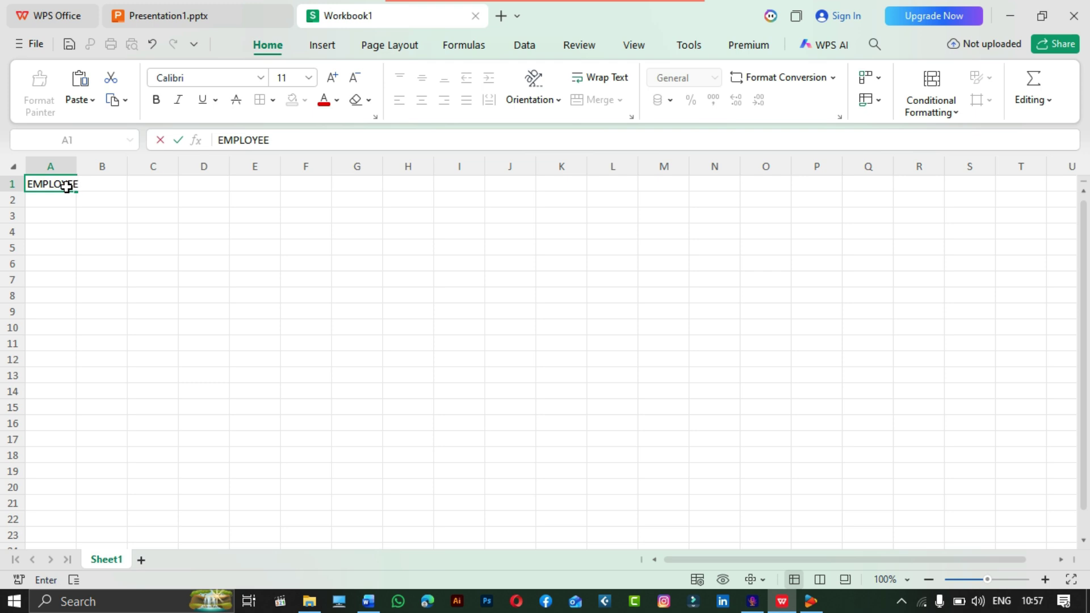
{"action": "type", "text": "'S SALARY"}
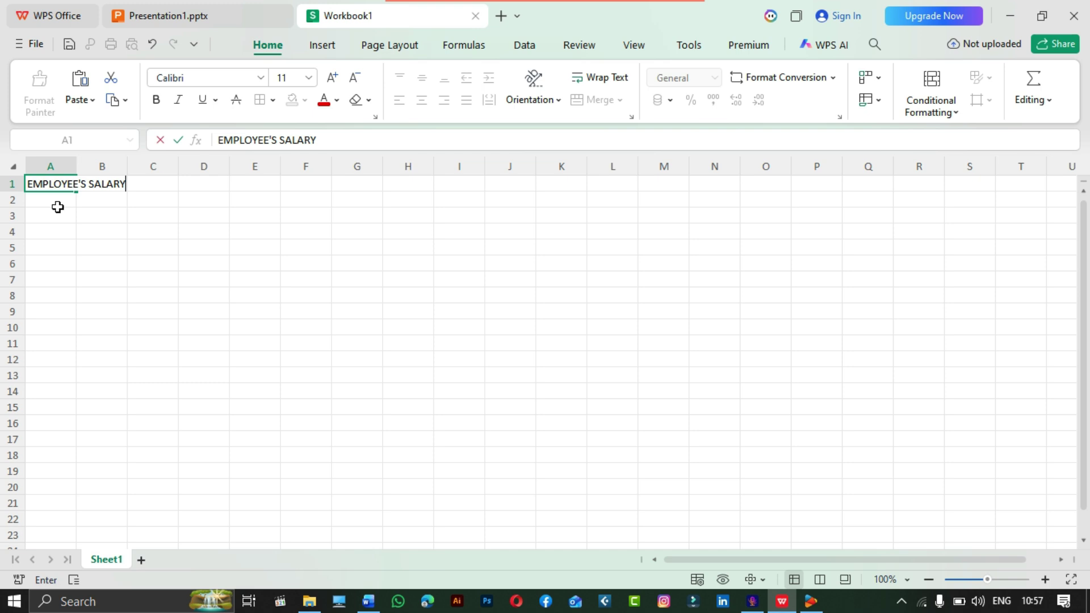
- Enter the column heading EMPLOYEE'S NAME in cell A2
{"action": "left_click", "coordinate": [57, 206]}
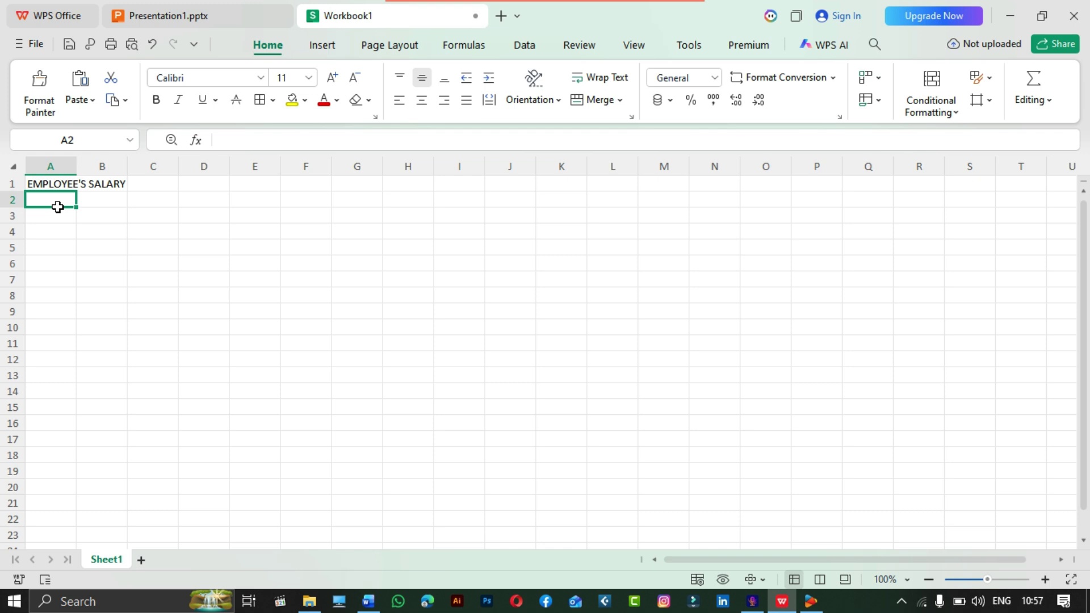
{"action": "type", "text": "EMPOL"}
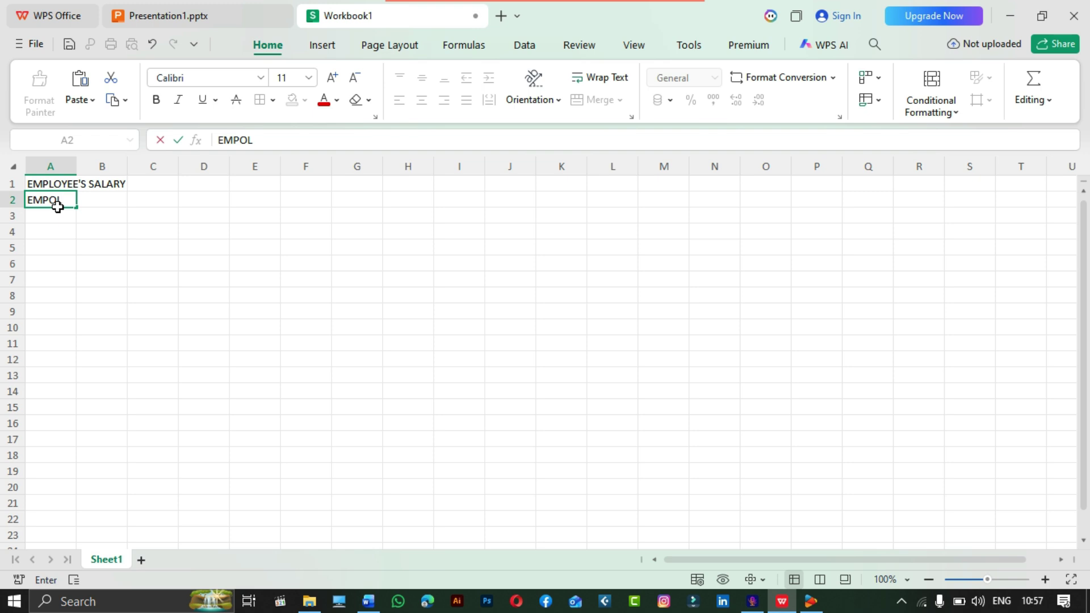
{"action": "type", "text": "O"}
{"action": "key", "text": "BackSpace"}
{"action": "key", "text": "BackSpace"}
{"action": "key", "text": "BackSpace"}
{"action": "key", "text": "BackSpace"}
{"action": "key", "text": "BackSpace"}
{"action": "key", "text": "BackSpace"}
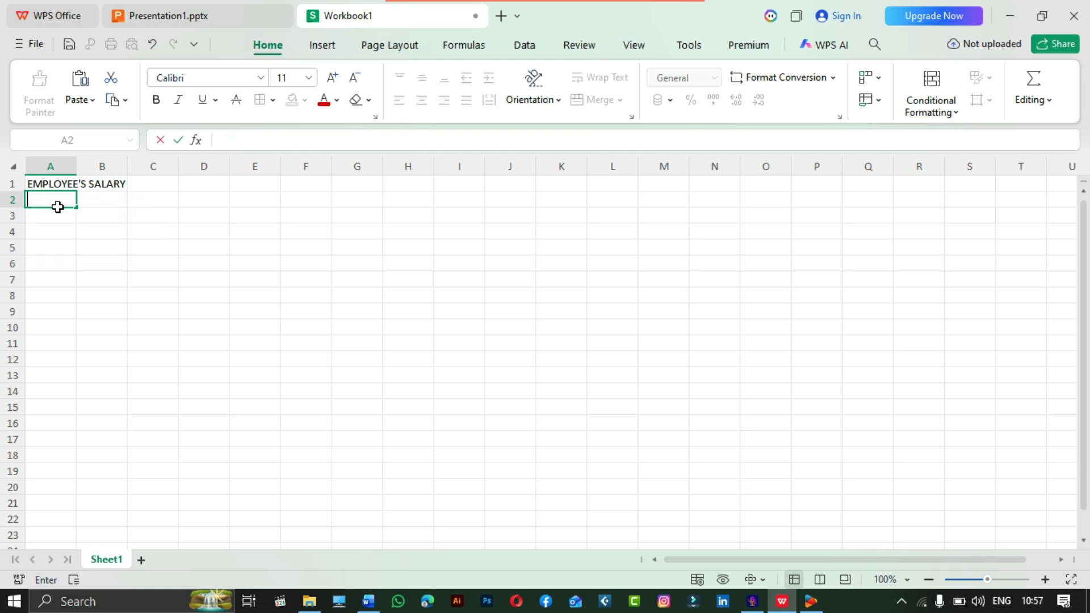
{"action": "type", "text": "EM"}
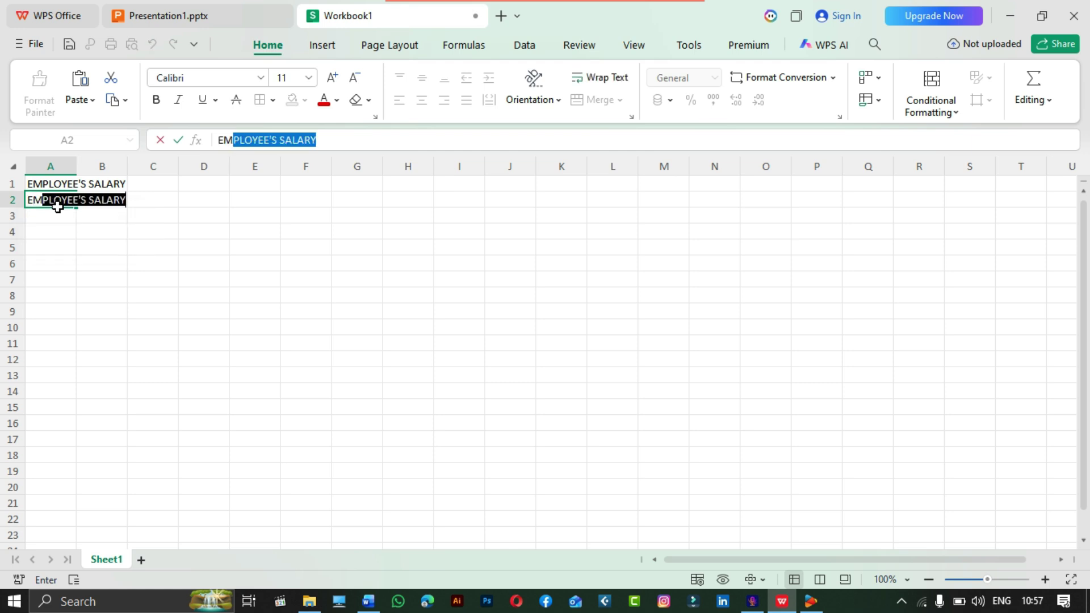
{"action": "type", "text": "PLOY"}
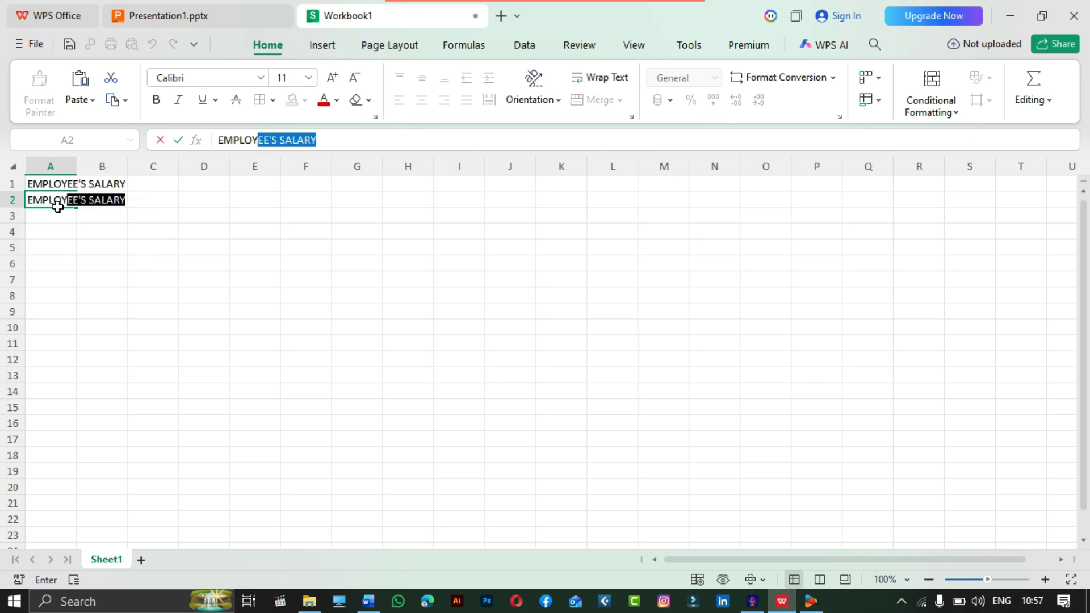
{"action": "type", "text": "EE'S NAME"}
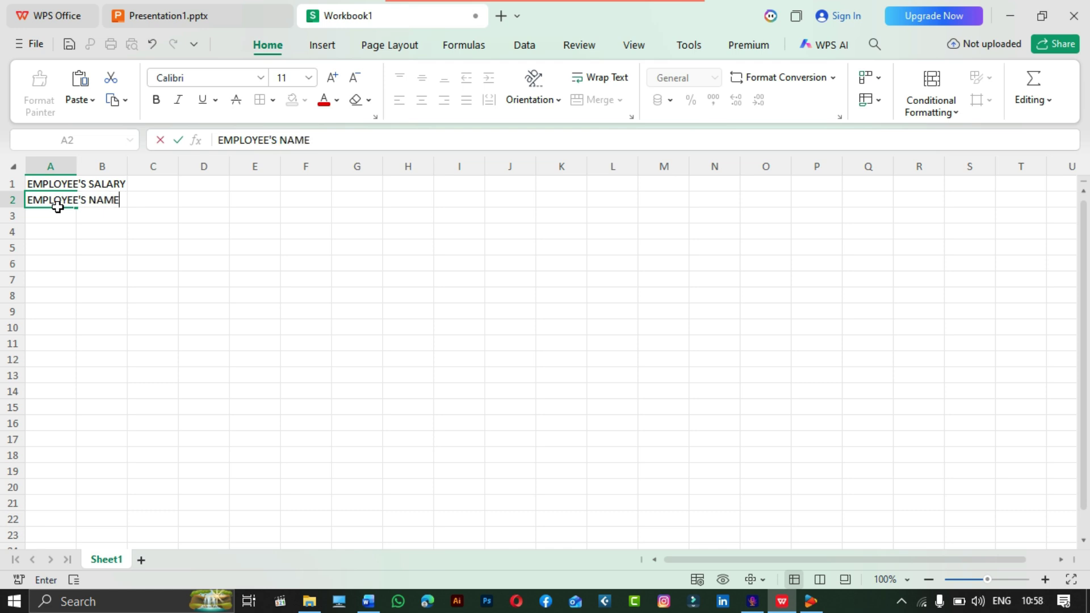
{"action": "key", "text": "Tab"}
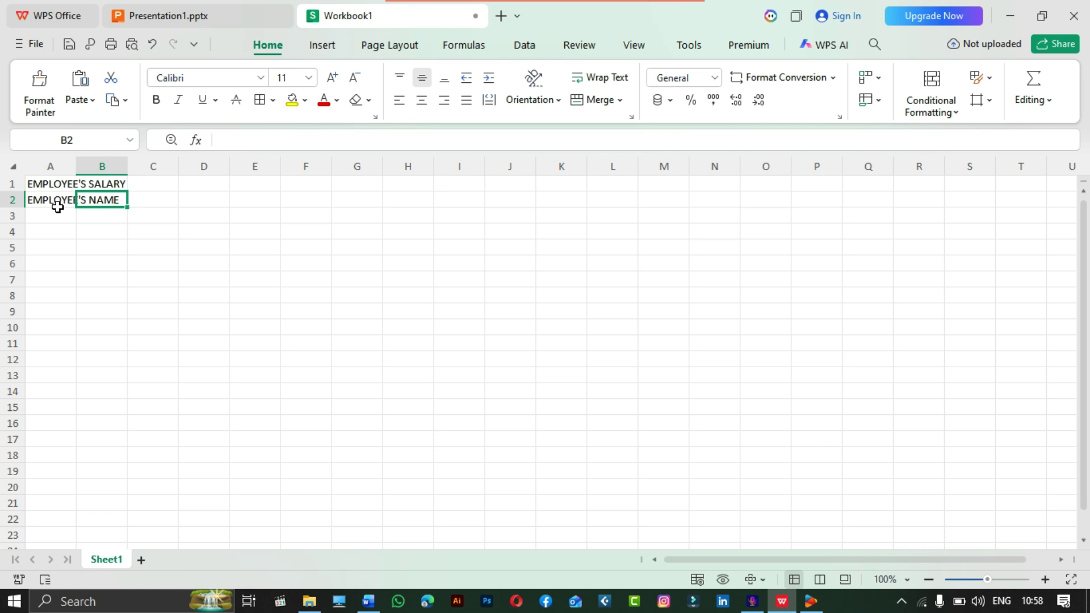
- Enter the headings DEPARTMENT in B2 and BASIC PAY in C2
{"action": "type", "text": "DEPART"}
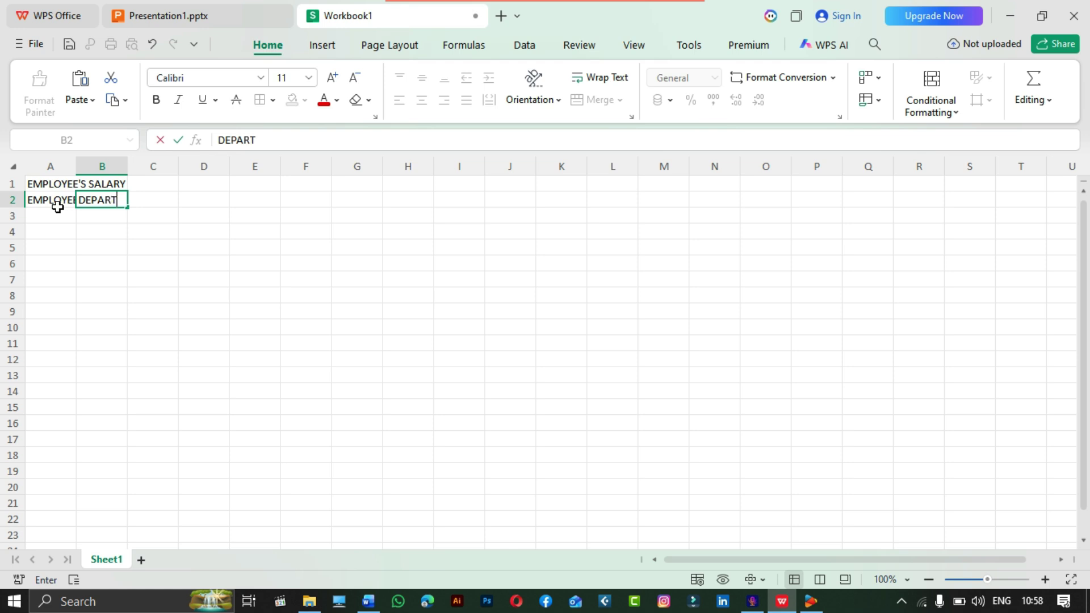
{"action": "type", "text": "MENT"}
{"action": "key", "text": "Tab"}
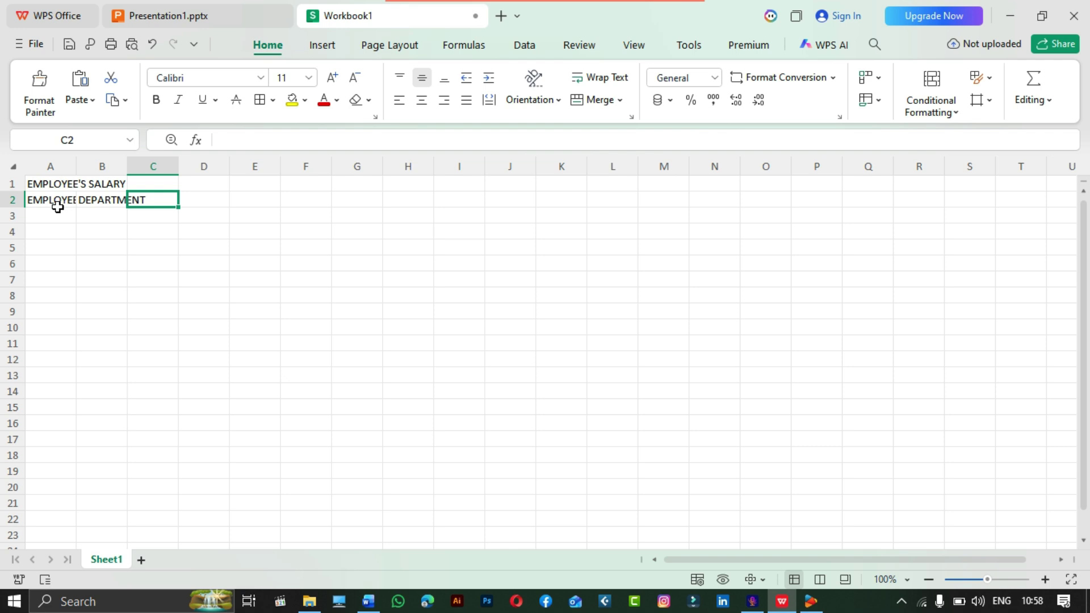
{"action": "type", "text": "BA"}
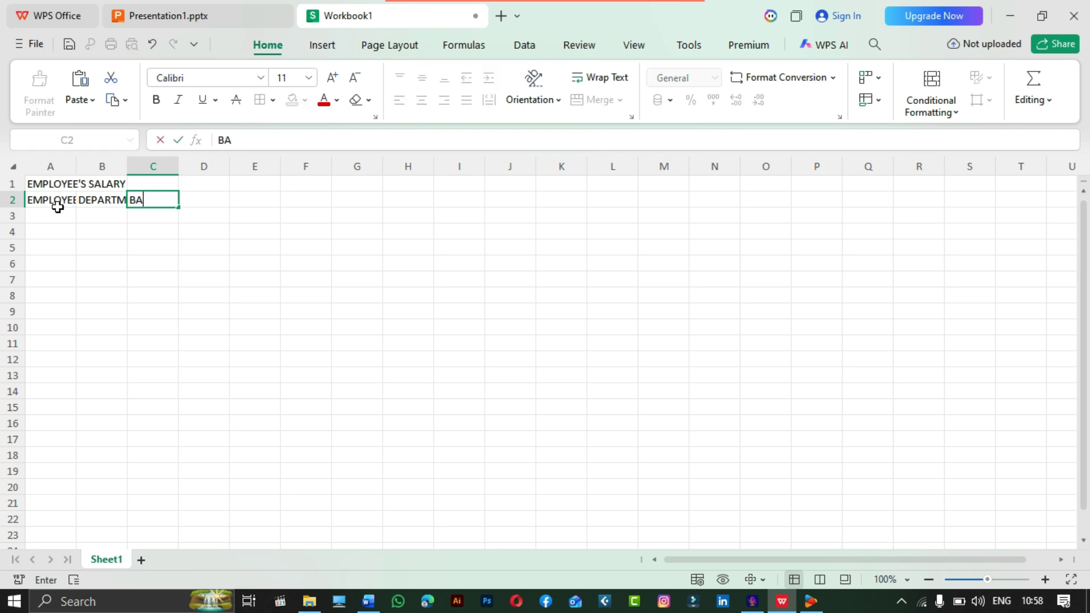
{"action": "type", "text": "SIC PAY"}
{"action": "key", "text": "Tab"}
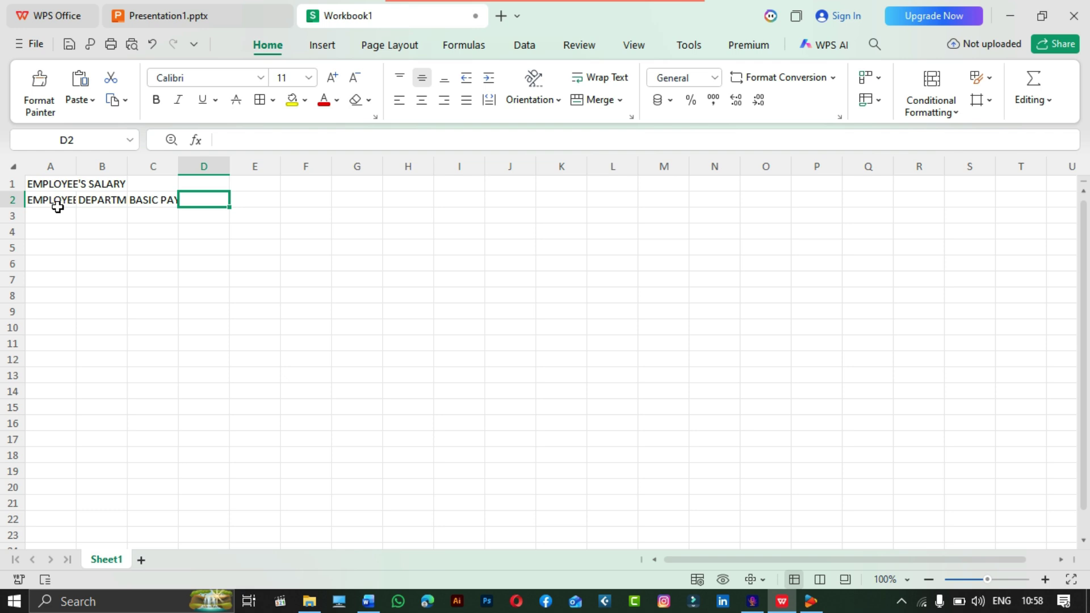
- Enter the headings ALLOWANCE in D2 and DEDUCTION in E2
{"action": "type", "text": "ALLA"}
{"action": "key", "text": "BackSpace"}
{"action": "type", "text": "O"}
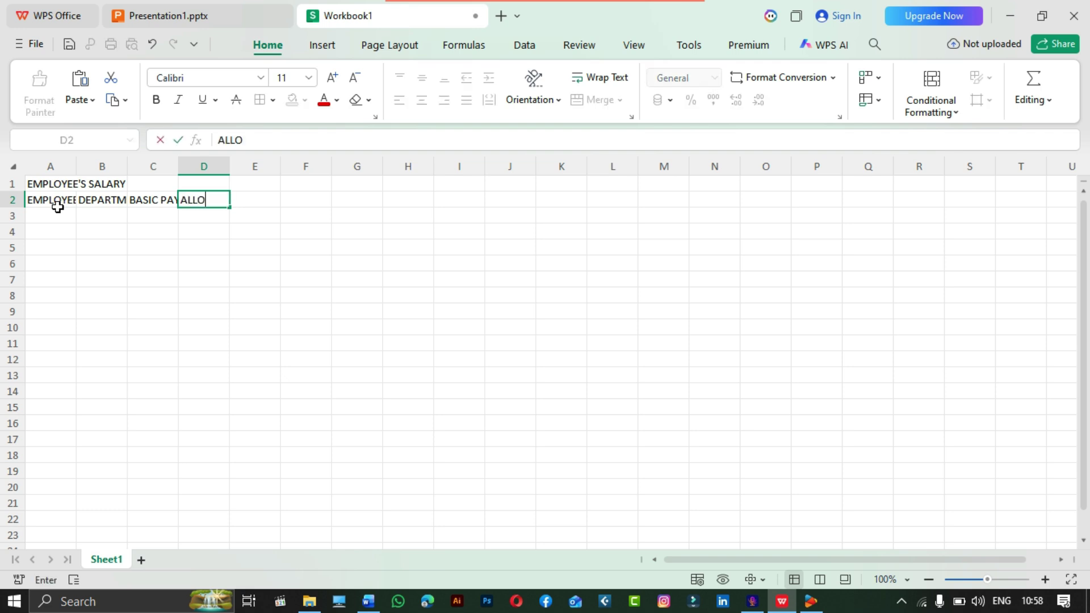
{"action": "type", "text": "WANCE"}
{"action": "key", "text": "Tab"}
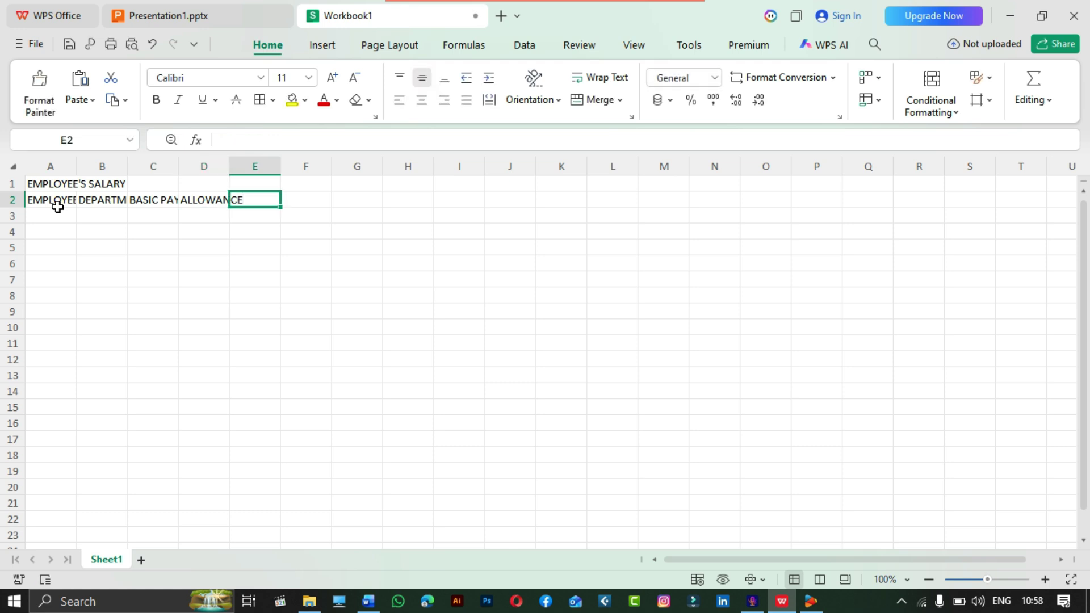
{"action": "type", "text": "DEDU"}
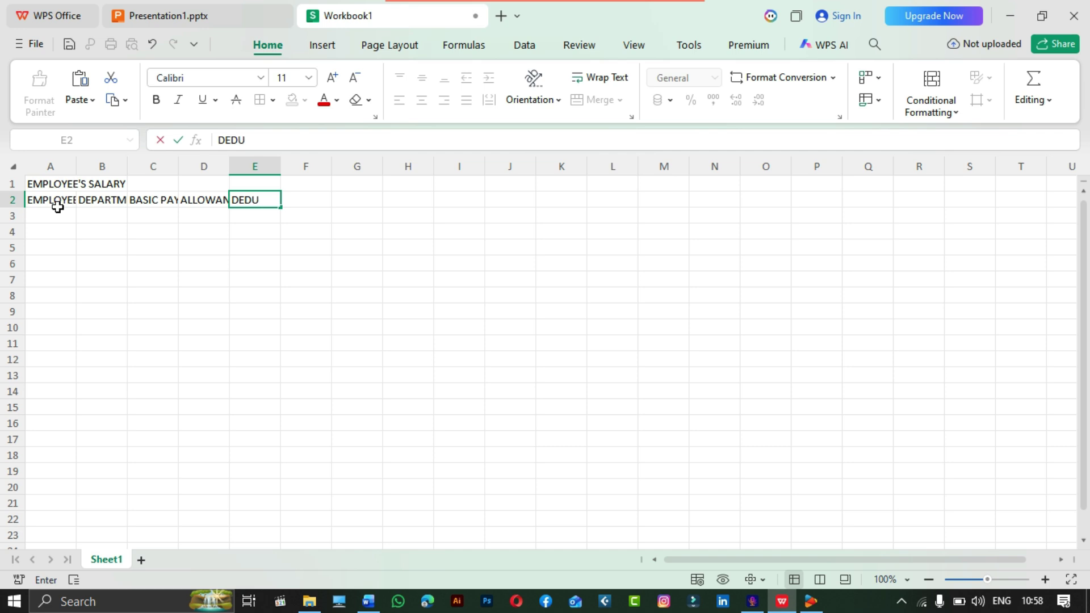
{"action": "type", "text": "CTION"}
{"action": "key", "text": "Tab"}
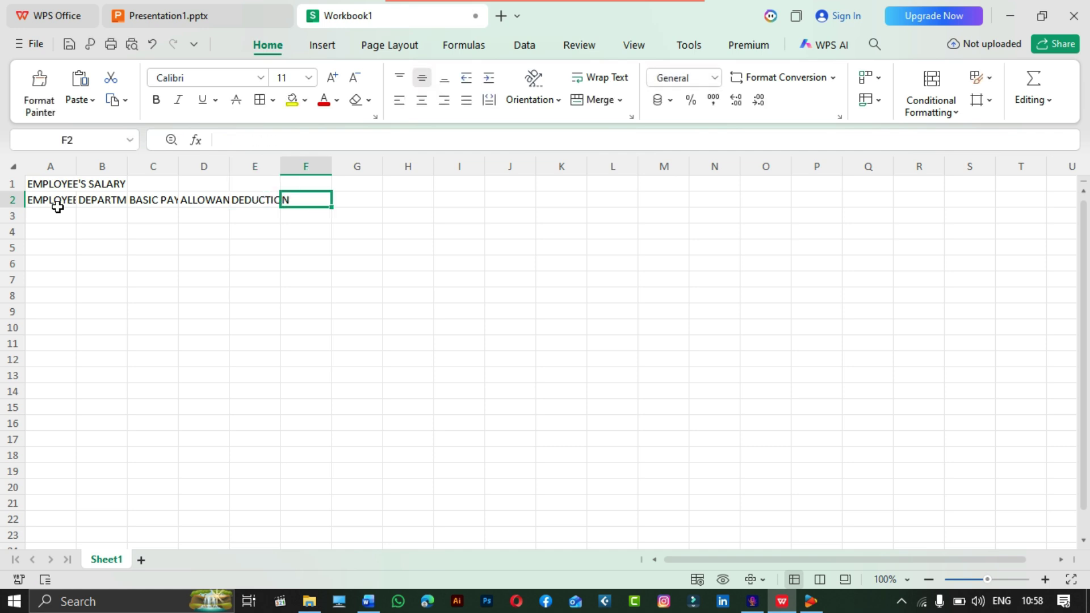
- Enter the headings TOTAL PAY in F2 and NET PAY in G2
{"action": "type", "text": "T"}
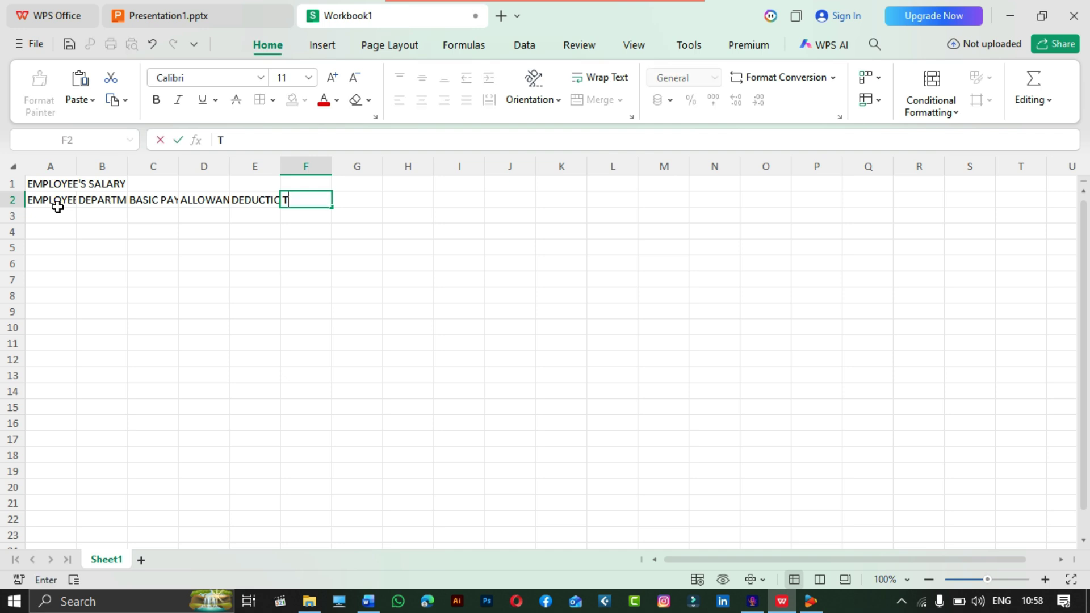
{"action": "type", "text": "OTAL PAY"}
{"action": "key", "text": "Tab"}
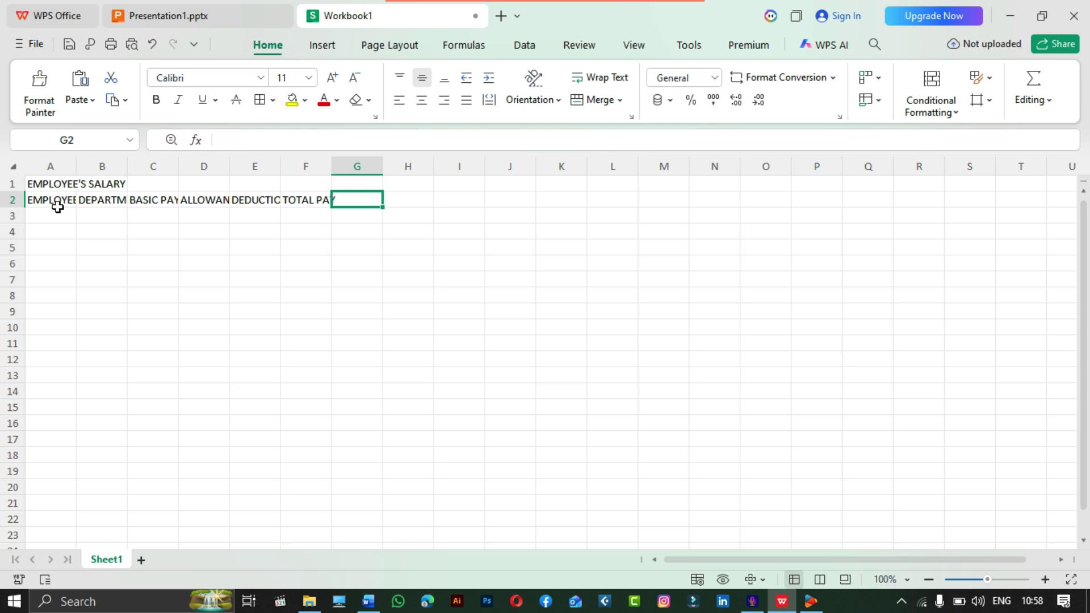
{"action": "type", "text": "NET PA"}
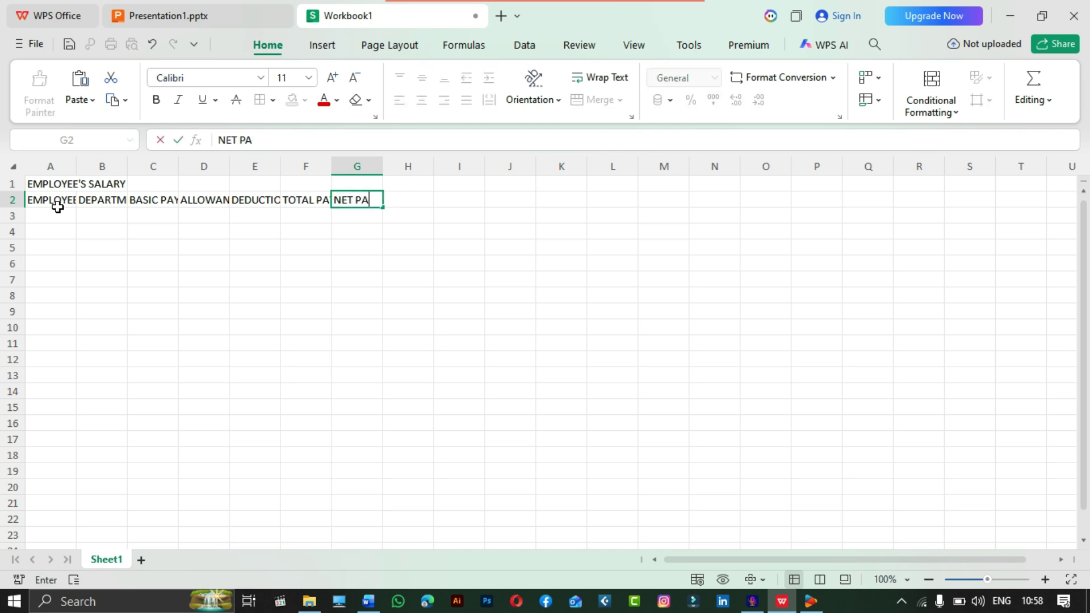
{"action": "type", "text": "Y"}
{"action": "left_click", "coordinate": [153, 296]}
- Increase the font size of the range A1:I12 to 22
{"action": "left_click_drag", "start_coordinate": [460, 358], "coordinate": [39, 185]}
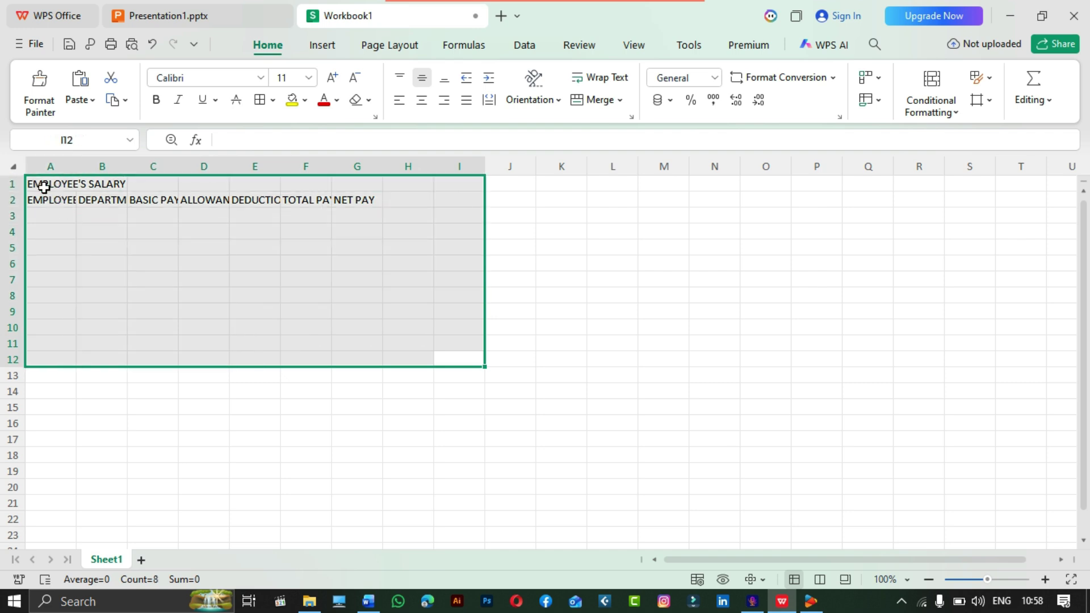
{"action": "left_click", "coordinate": [332, 81]}
{"action": "left_click", "coordinate": [332, 82]}
{"action": "left_click", "coordinate": [332, 81]}
{"action": "left_click", "coordinate": [332, 81]}
{"action": "left_click", "coordinate": [332, 81]}
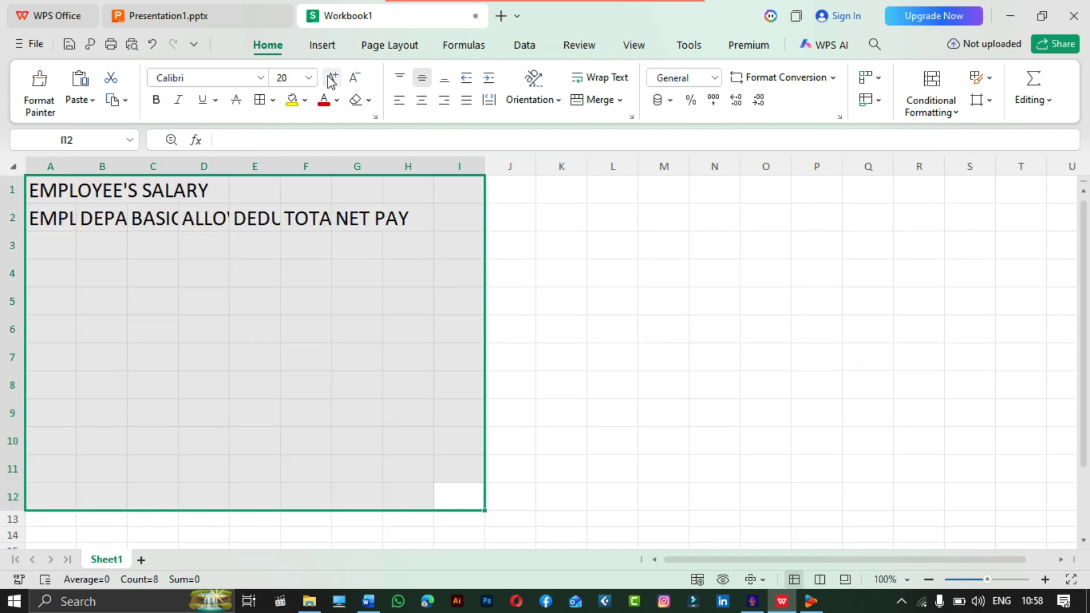
{"action": "left_click", "coordinate": [332, 81]}
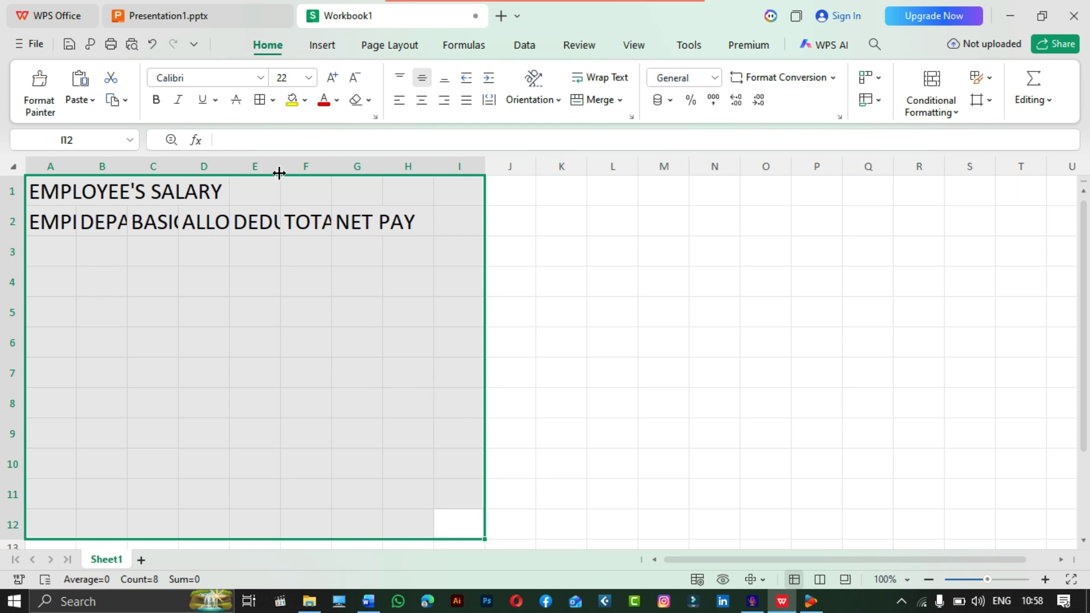
- Change the font of the range A1:I12 to Dubai
{"action": "left_click", "coordinate": [221, 79]}
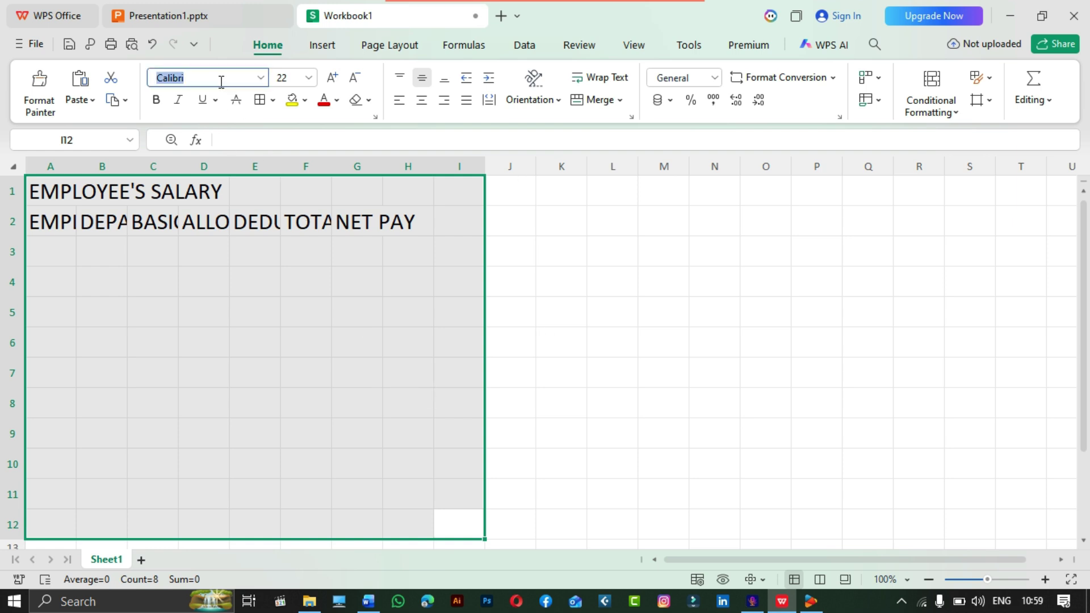
{"action": "type", "text": "DUBAI"}
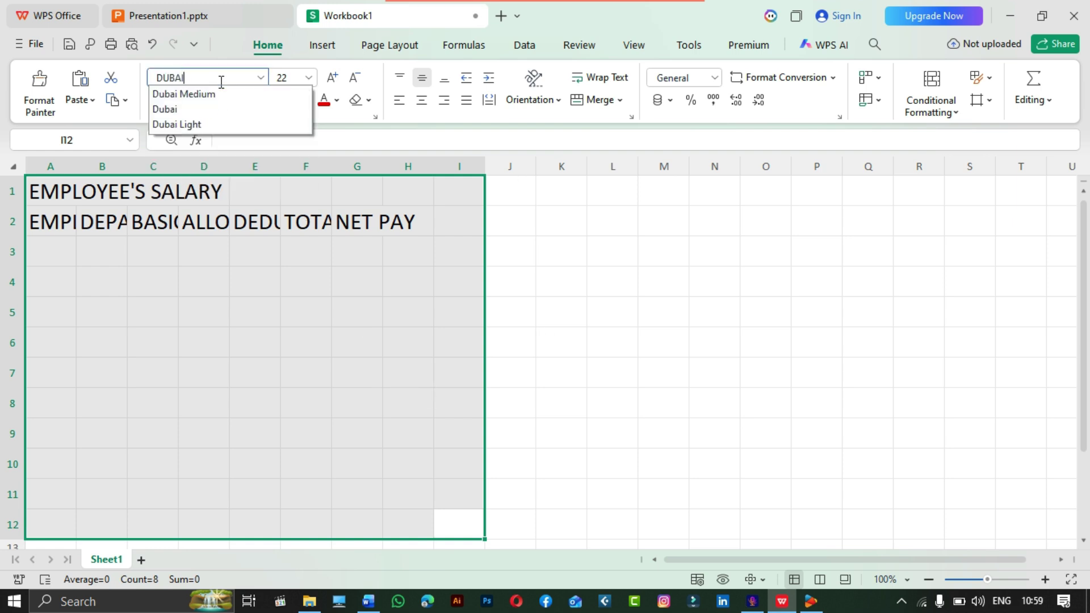
{"action": "key", "text": "Return"}
{"action": "left_click", "coordinate": [277, 309]}
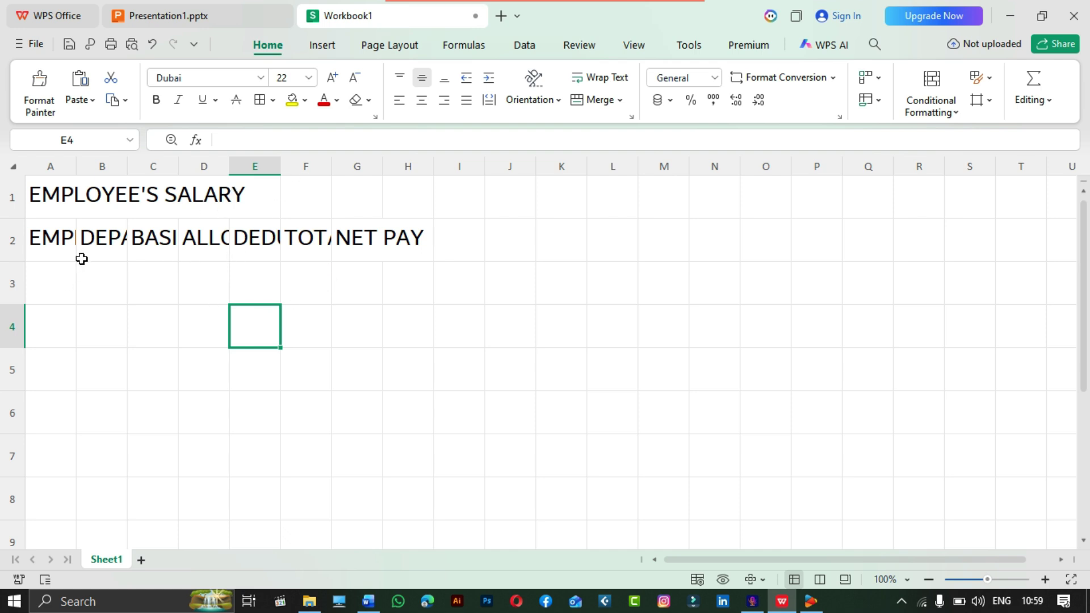
- Auto-fit the widths of column A and columns C through G to their contents
{"action": "double_click", "coordinate": [75, 164]}
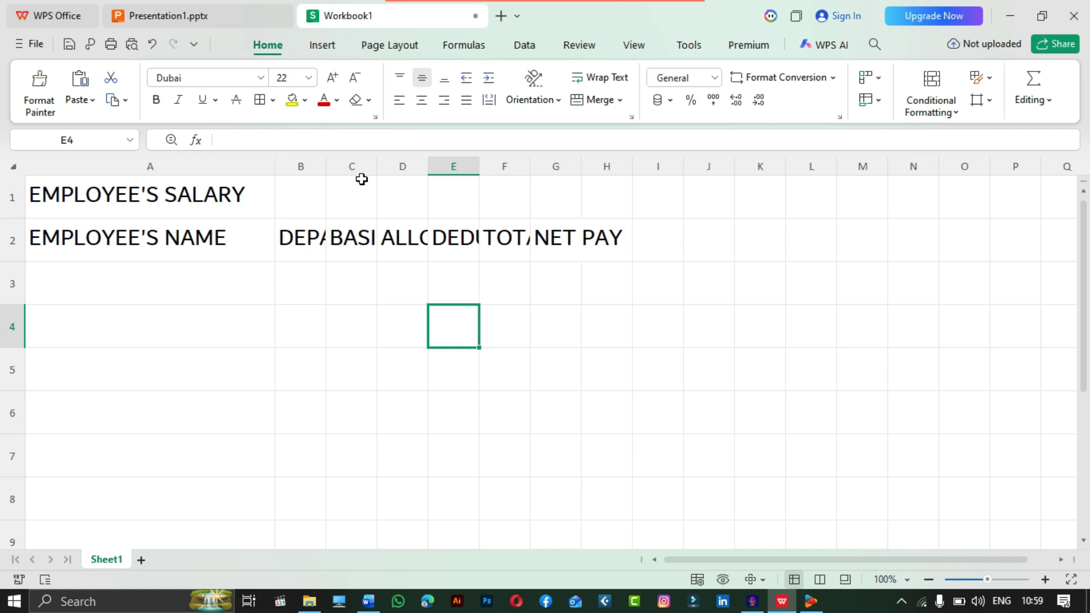
{"action": "double_click", "coordinate": [377, 166]}
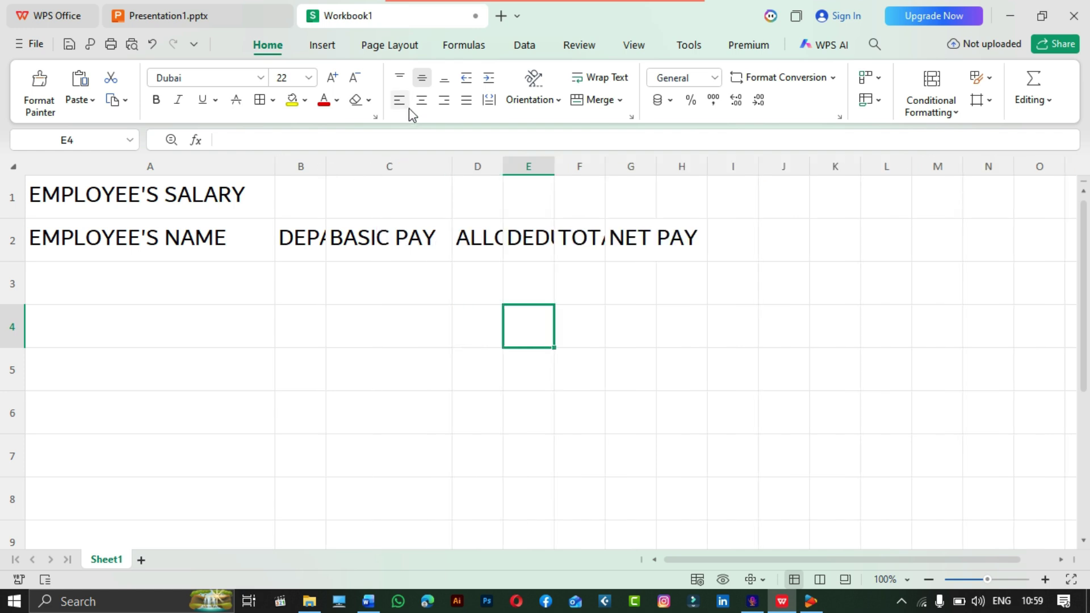
{"action": "double_click", "coordinate": [505, 170]}
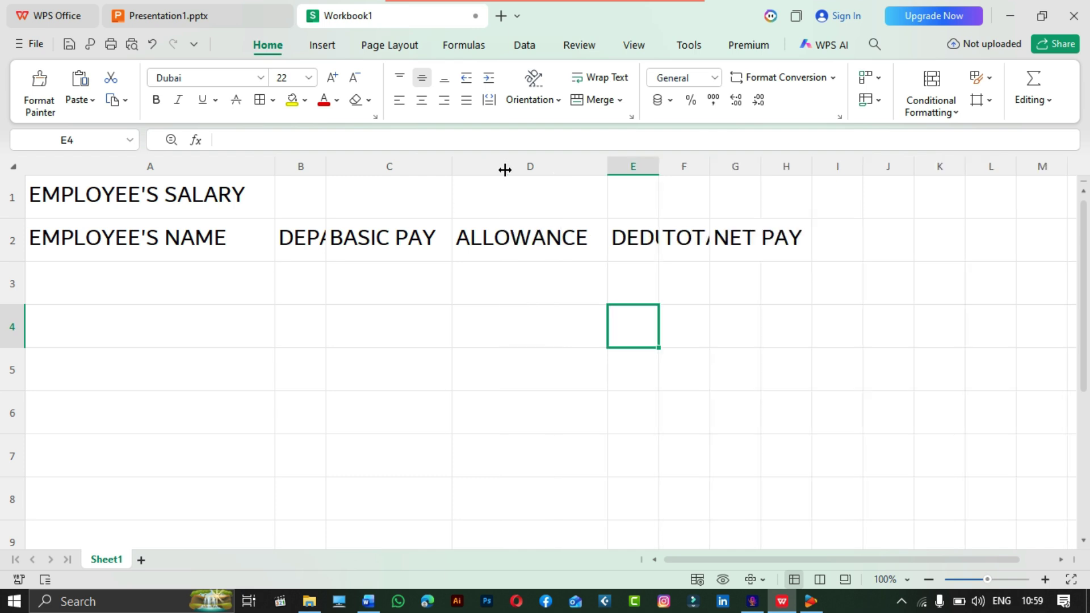
{"action": "double_click", "coordinate": [659, 169]}
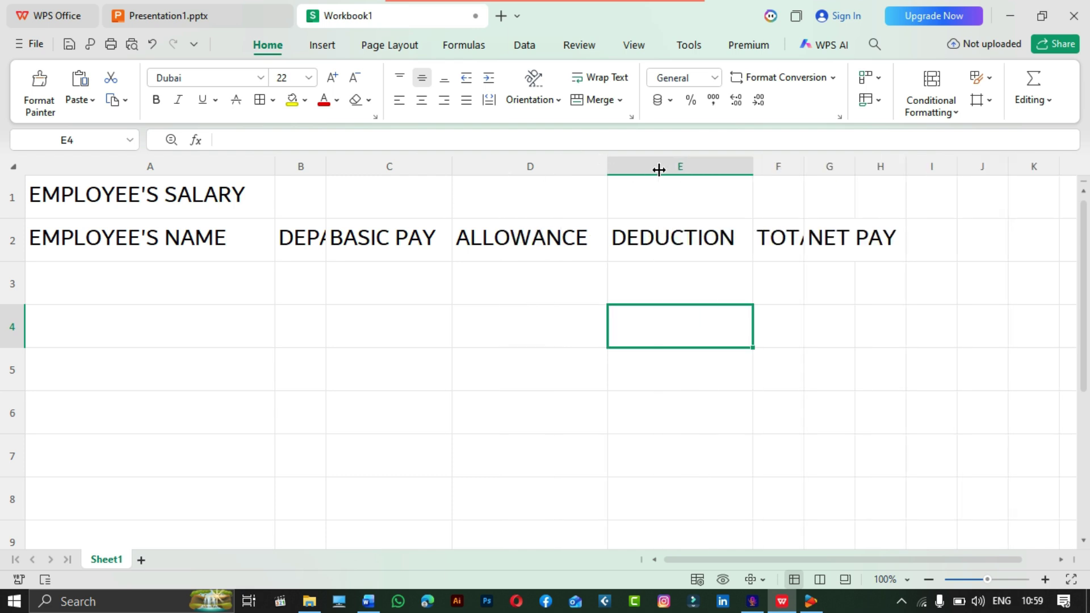
{"action": "double_click", "coordinate": [805, 169]}
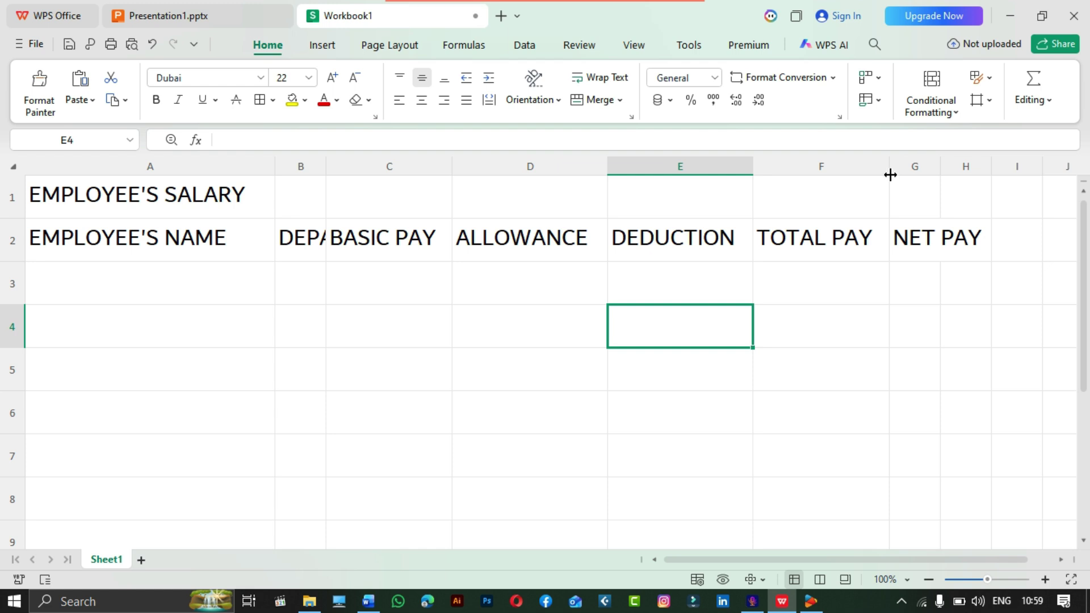
{"action": "left_click", "coordinate": [940, 169]}
{"action": "double_click", "coordinate": [940, 168]}
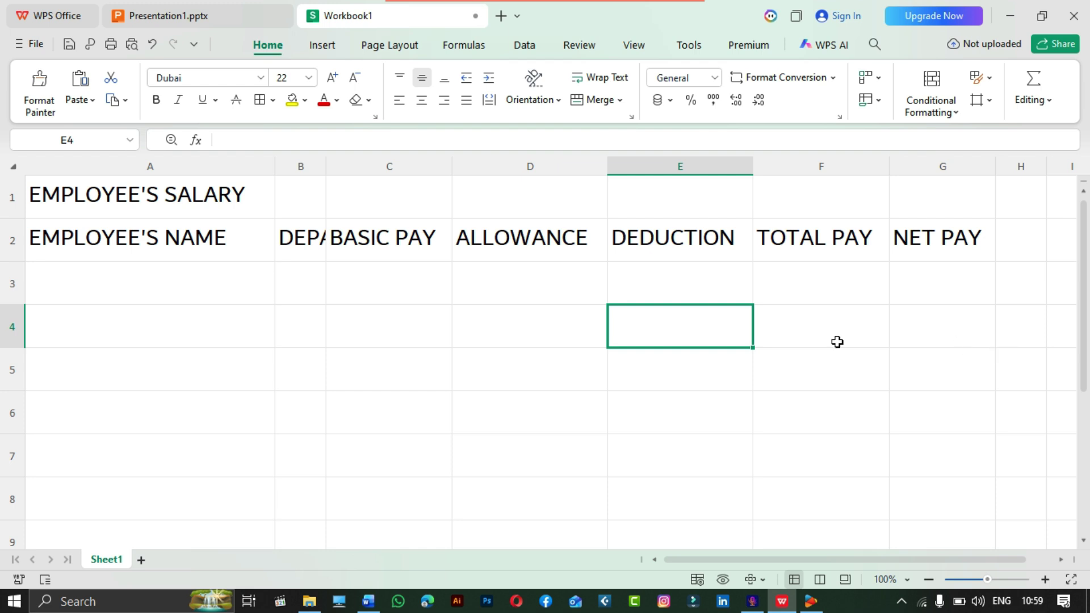
{"action": "left_click", "coordinate": [953, 373]}
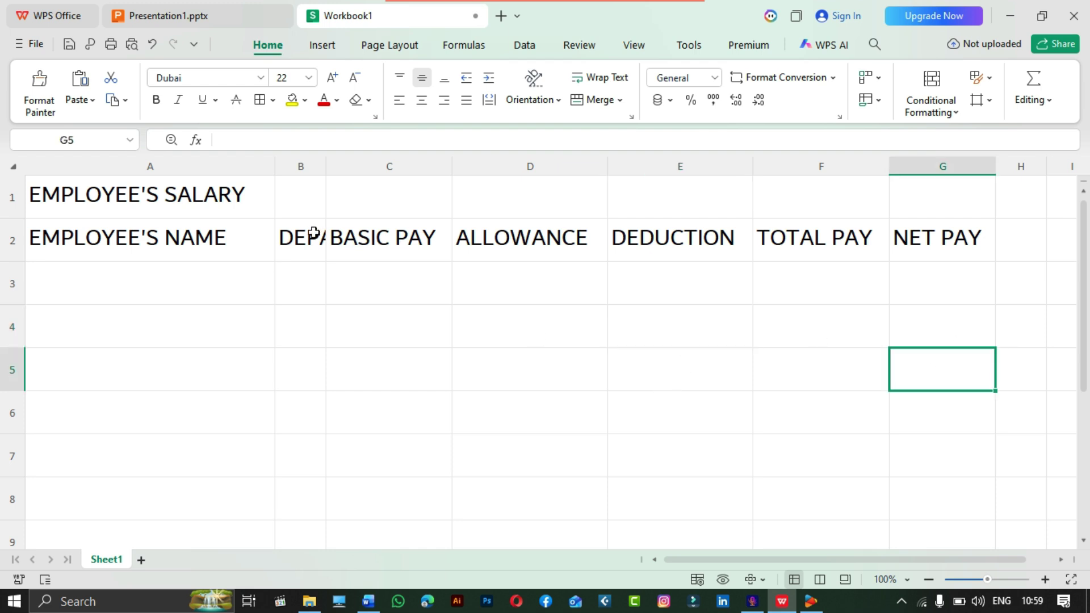
- Center the title EMPLOYEE'S SALARY across A1:G1 with Center Across
{"action": "left_click_drag", "start_coordinate": [51, 190], "coordinate": [927, 205]}
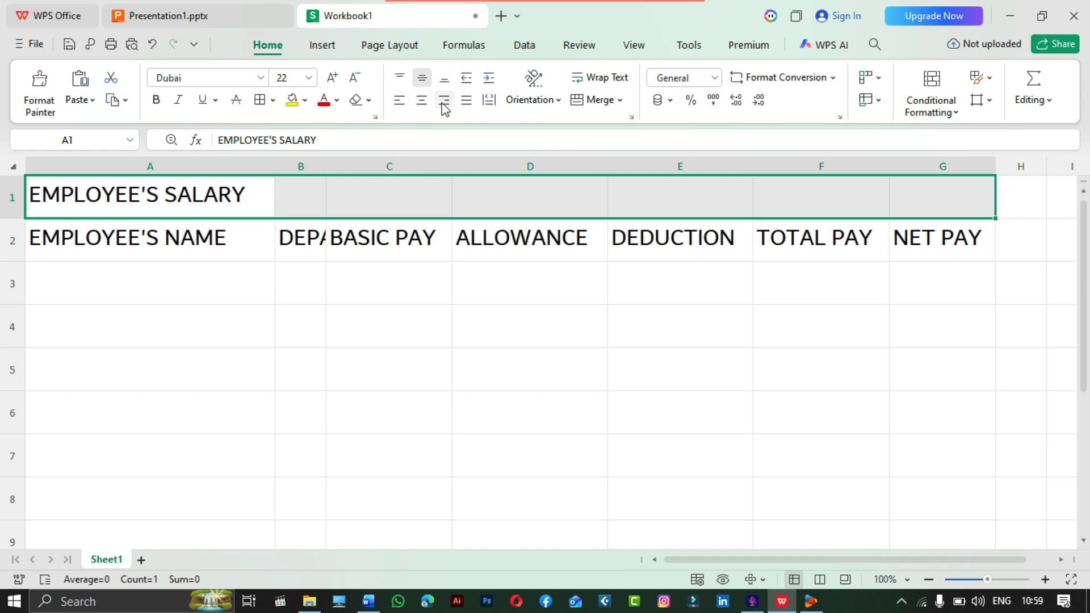
{"action": "left_click", "coordinate": [622, 101]}
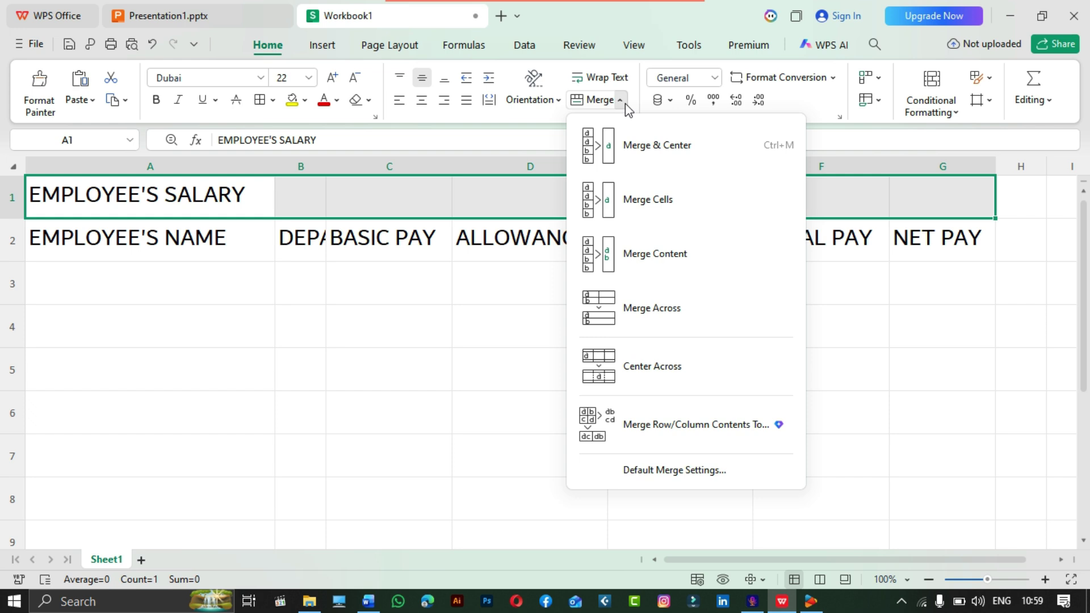
{"action": "left_click", "coordinate": [655, 358]}
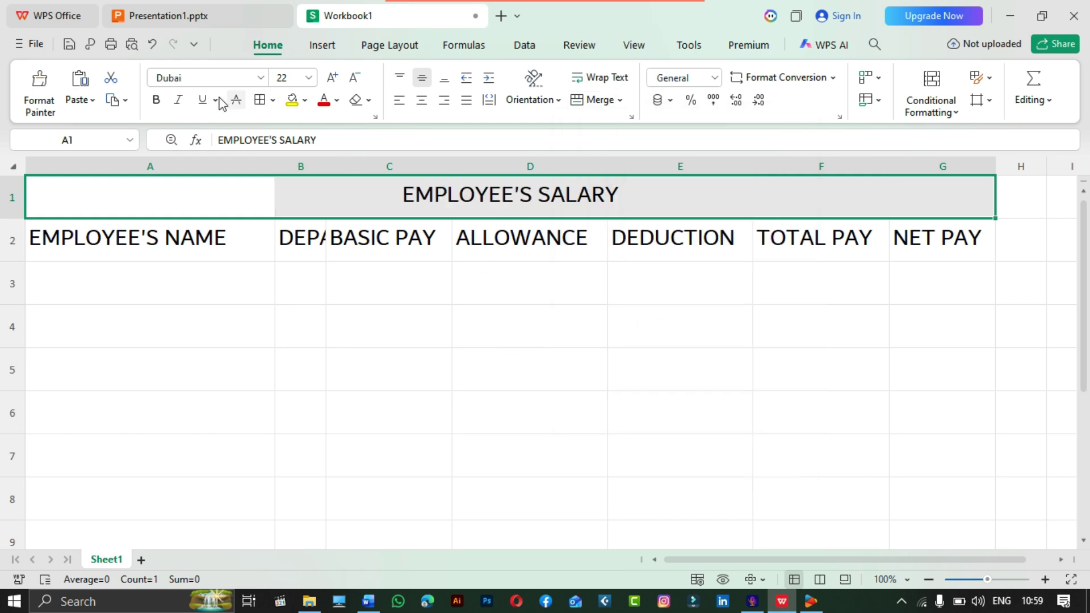
- Make the title in row 1 bold and increase its font size to 24
{"action": "left_click", "coordinate": [154, 101]}
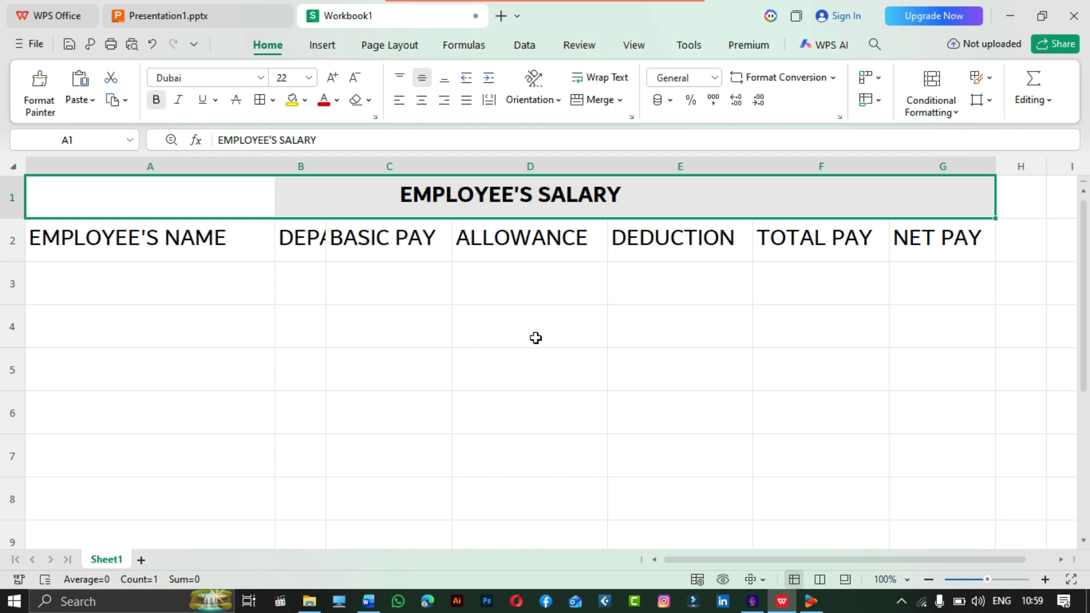
{"action": "left_click", "coordinate": [332, 77]}
{"action": "left_click", "coordinate": [510, 377]}
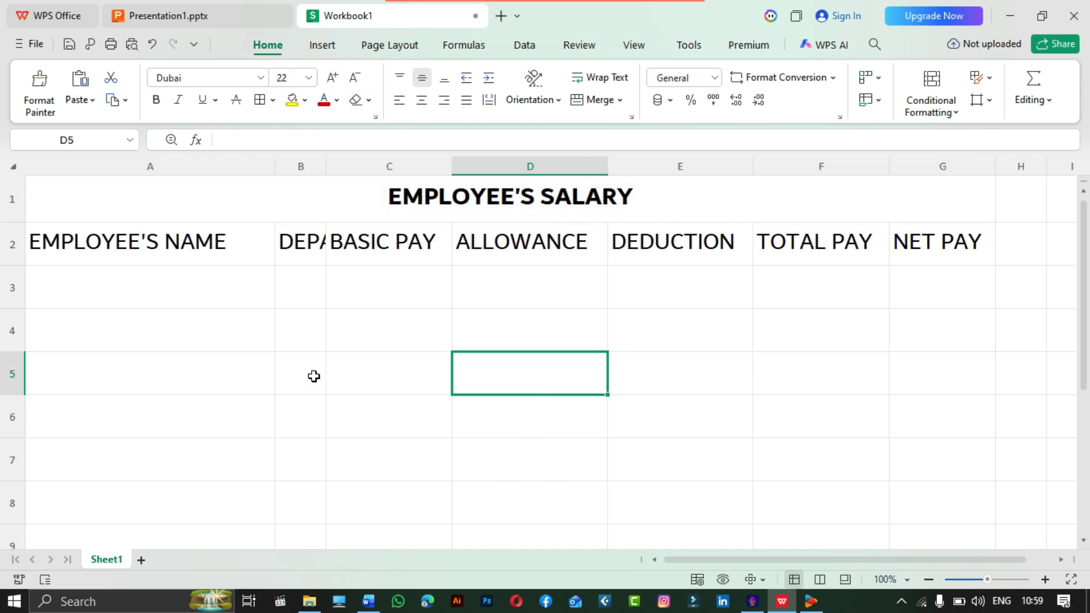
- Enter the first two employees' full names in A3 and A4
{"action": "left_click", "coordinate": [109, 287]}
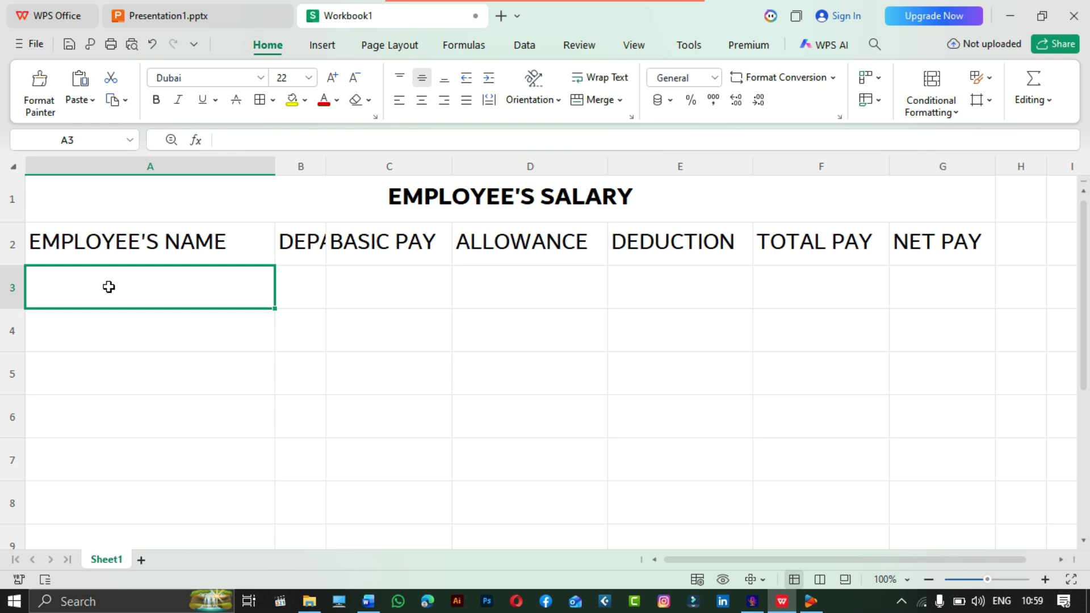
{"action": "type", "text": "JO"}
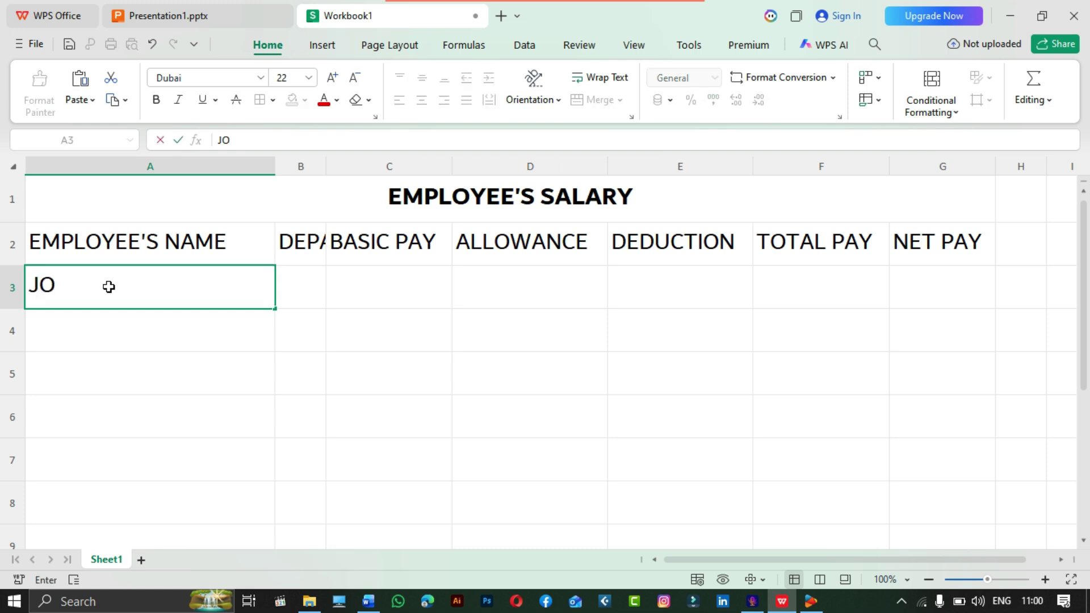
{"action": "type", "text": "HN DOE"}
{"action": "key", "text": "Return"}
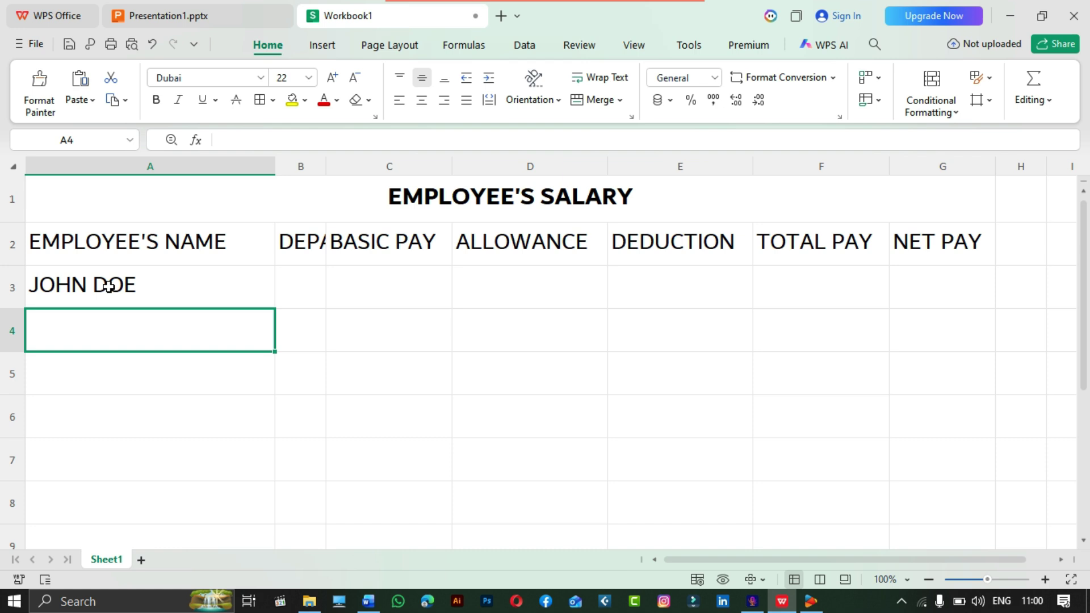
{"action": "type", "text": "MA"}
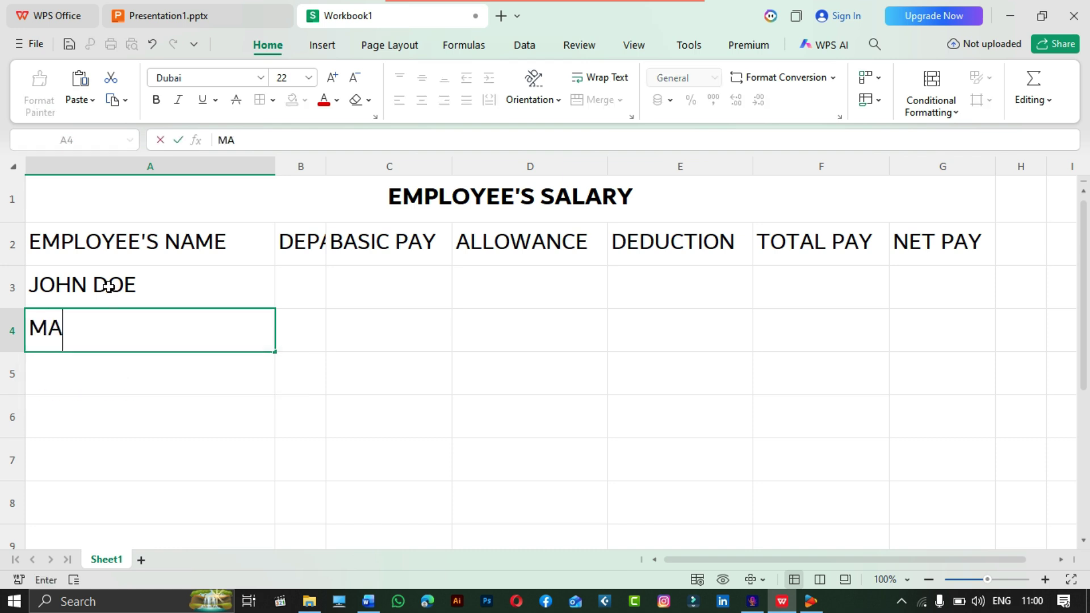
{"action": "type", "text": "RY ALLI"}
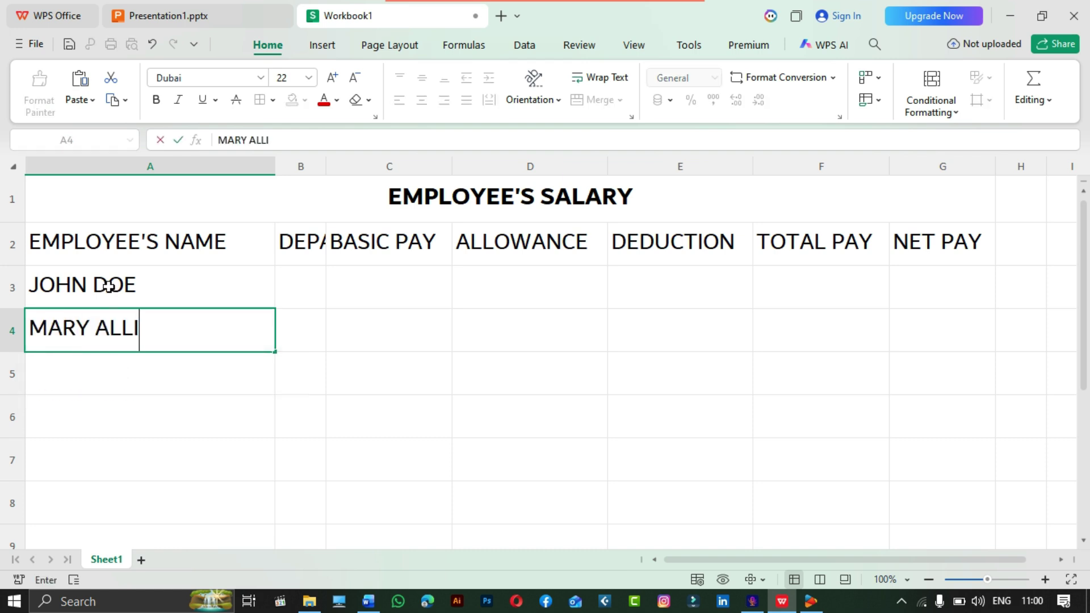
{"action": "key", "text": "Return"}
- Enter the third employee's full name in A5, correcting the misspelled letter in the surname
{"action": "type", "text": "A"}
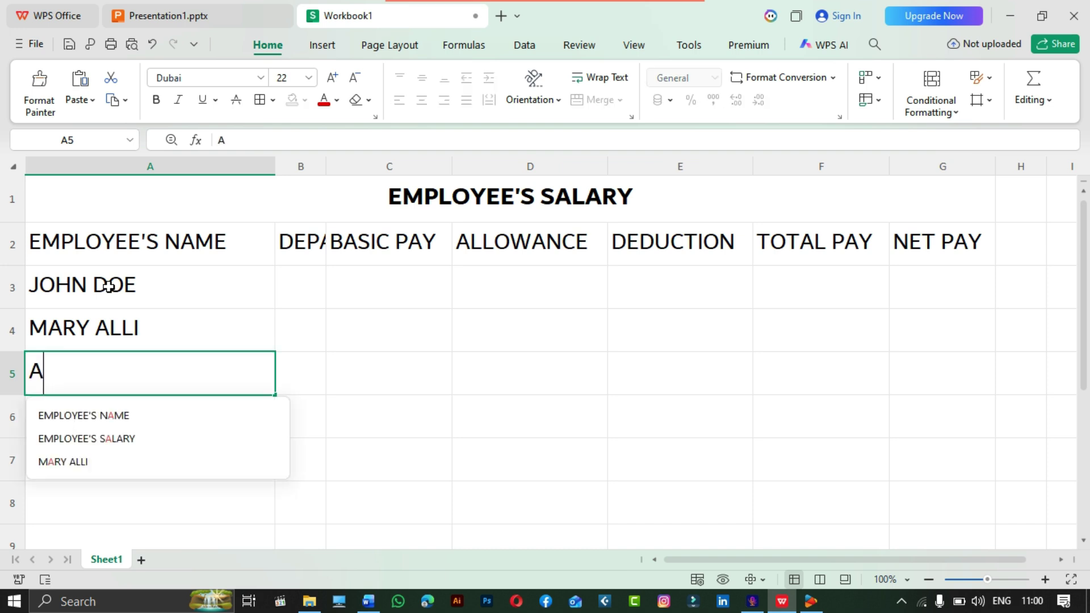
{"action": "type", "text": "SHURA"}
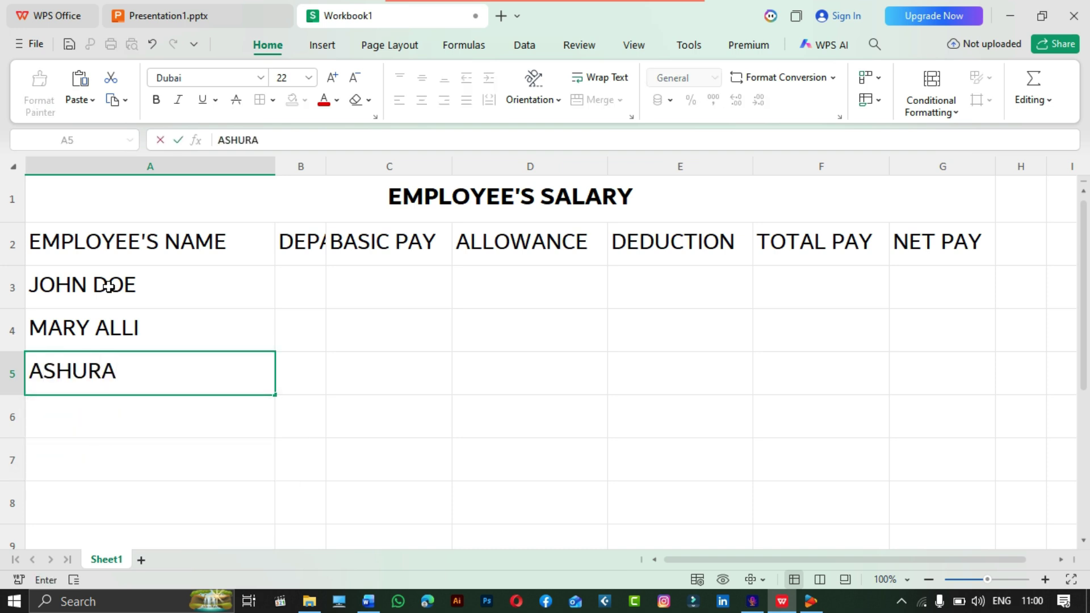
{"action": "type", "text": " ALEXA"}
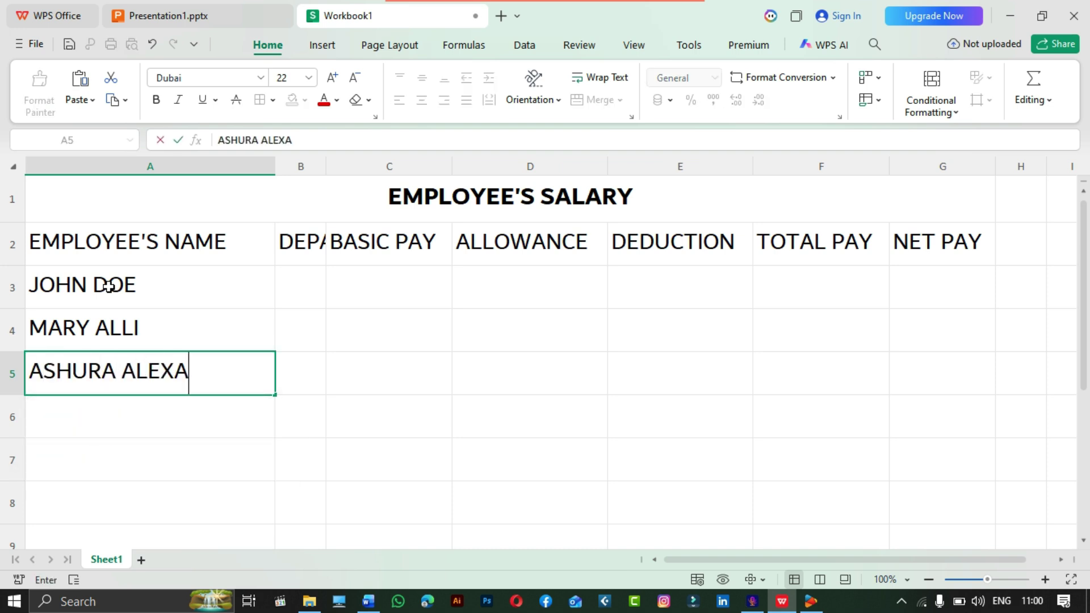
{"action": "type", "text": "NGRIA"}
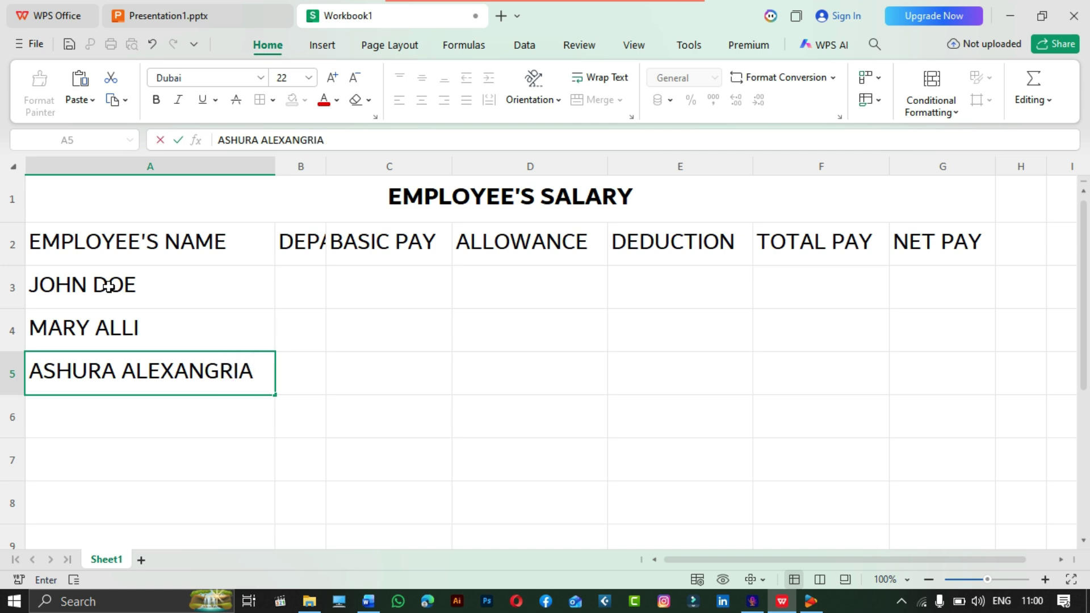
{"action": "left_click", "coordinate": [222, 375]}
{"action": "key", "text": "BackSpace"}
{"action": "type", "text": "D"}
- Enter the fourth employee's full name in A6
{"action": "left_click", "coordinate": [175, 415]}
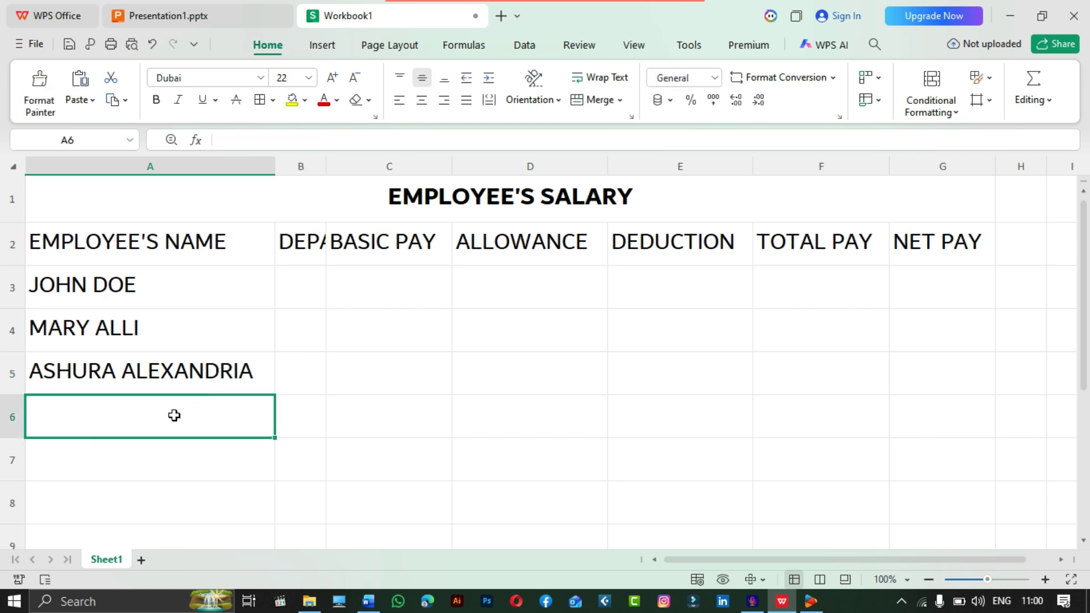
{"action": "type", "text": "BONI"}
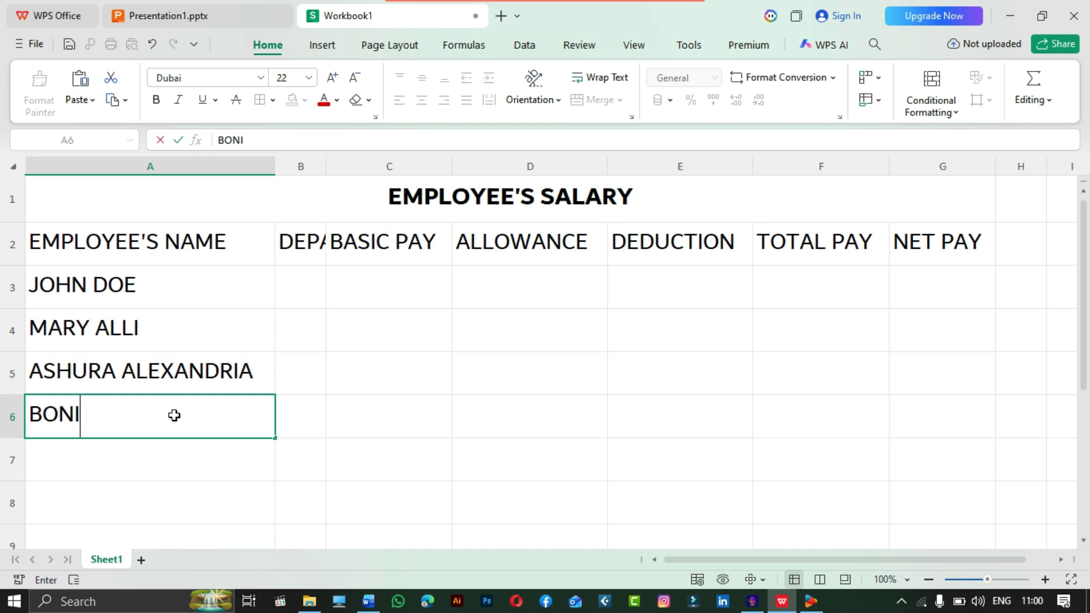
{"action": "type", "text": "PHACE"}
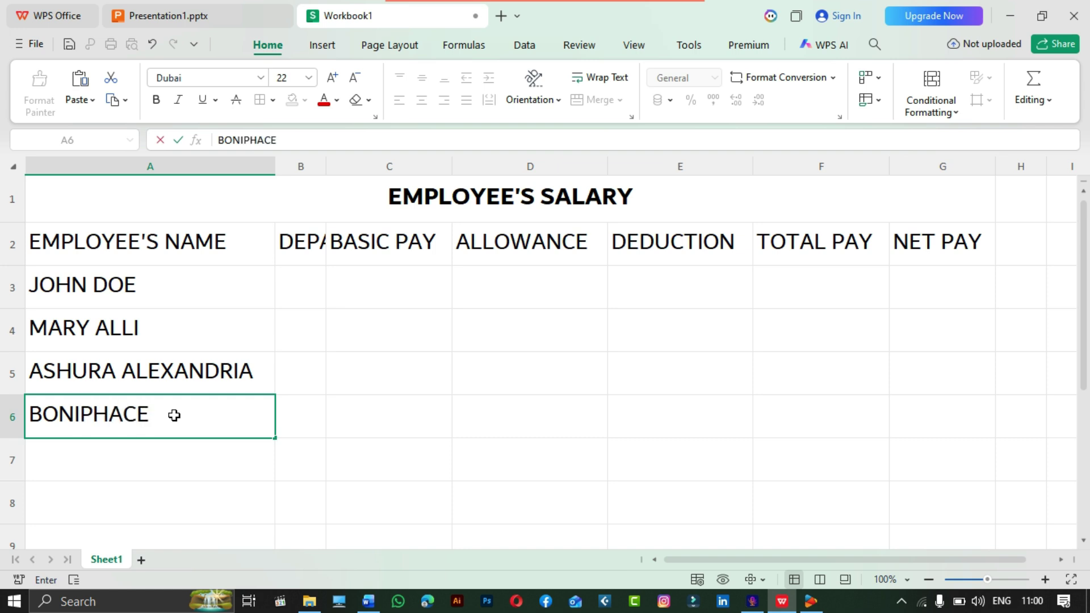
{"action": "type", "text": " MENGI"}
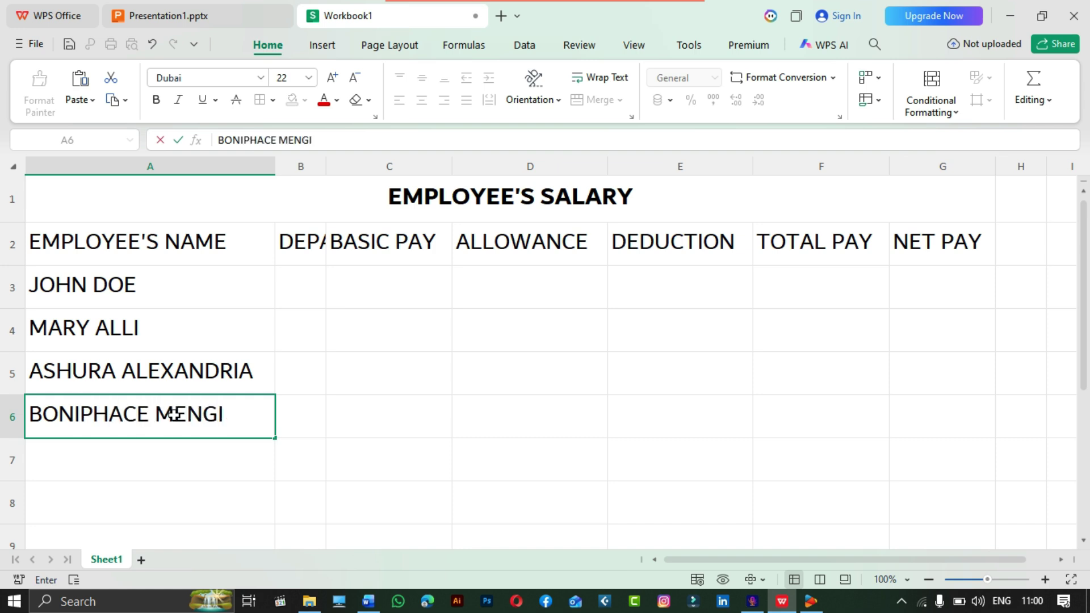
{"action": "left_click", "coordinate": [379, 418]}
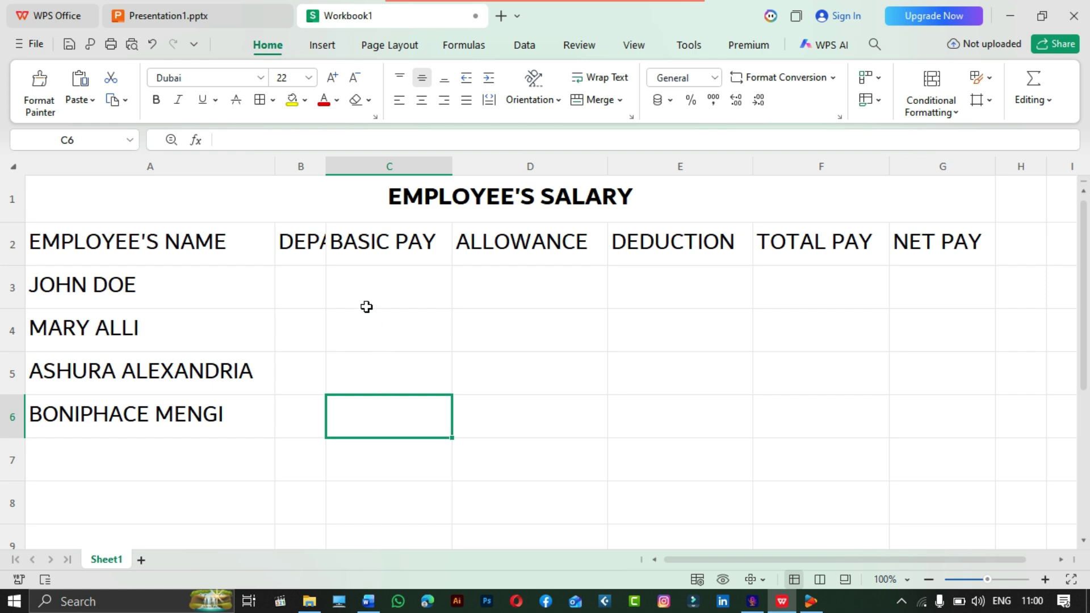
{"action": "left_click", "coordinate": [318, 220]}
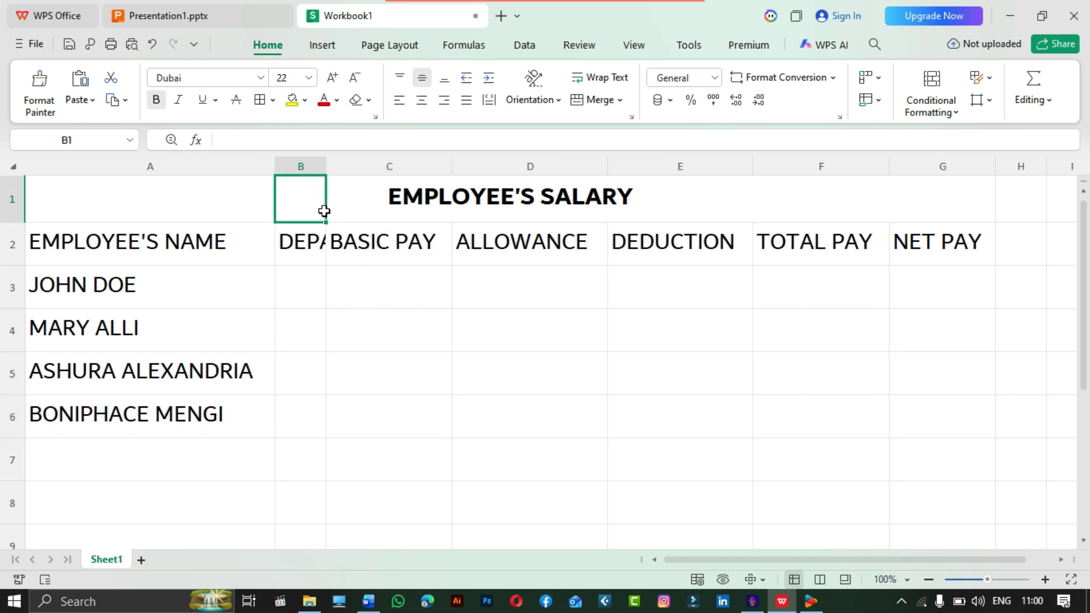
{"action": "key", "text": "BackSpace"}
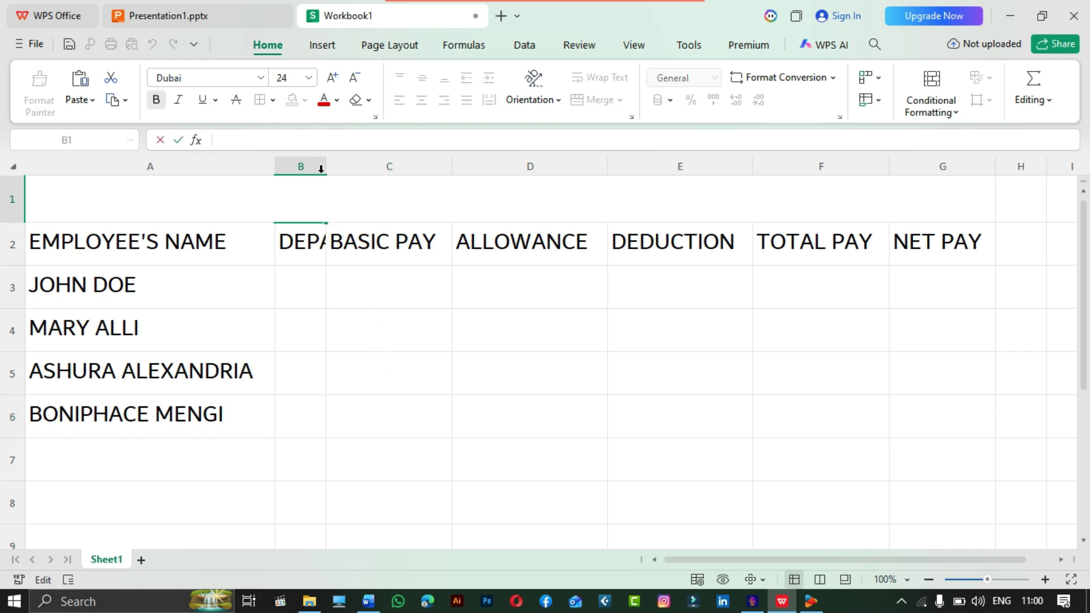
{"action": "key", "text": "Escape"}
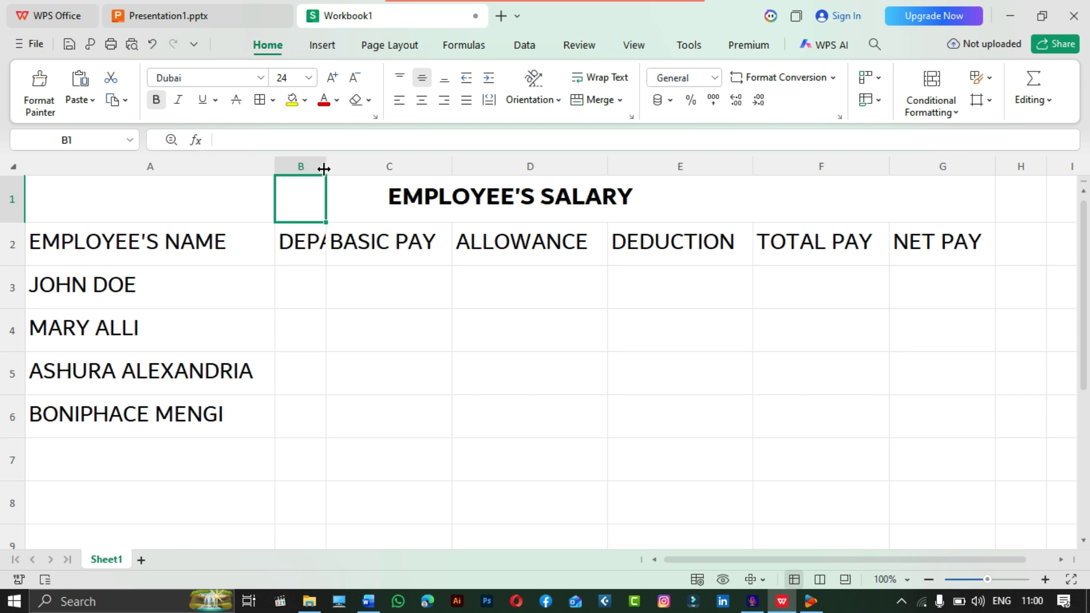
- Auto-fit the width of column B to its DEPARTMENT heading
{"action": "double_click", "coordinate": [323, 168]}
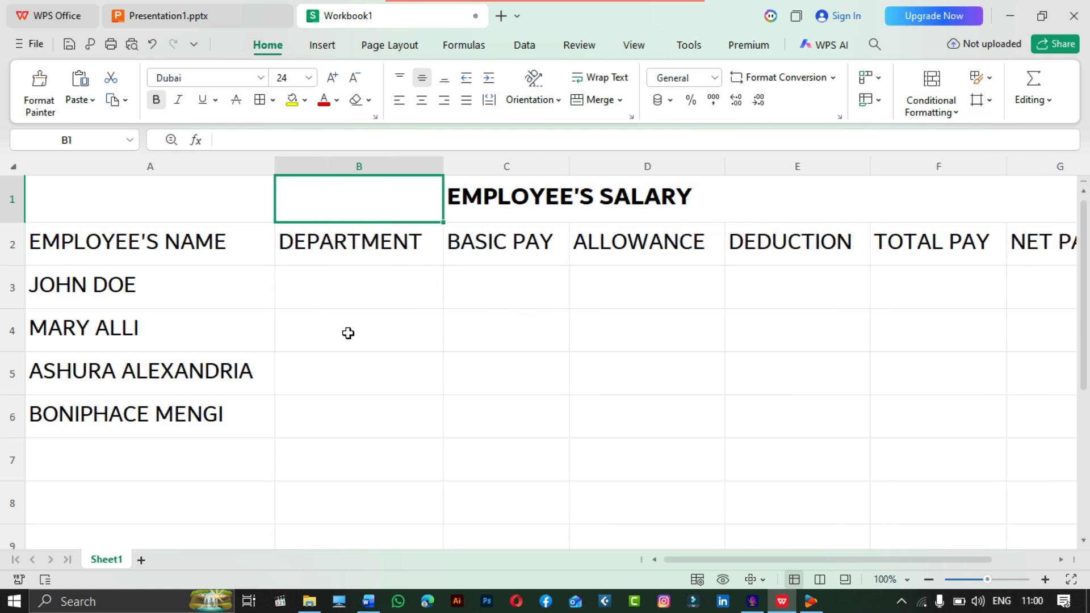
- Decrease the font size of the range A2:H7 to 20
{"action": "scroll", "coordinate": [474, 331], "scroll_direction": "down", "scroll_amount": 3}
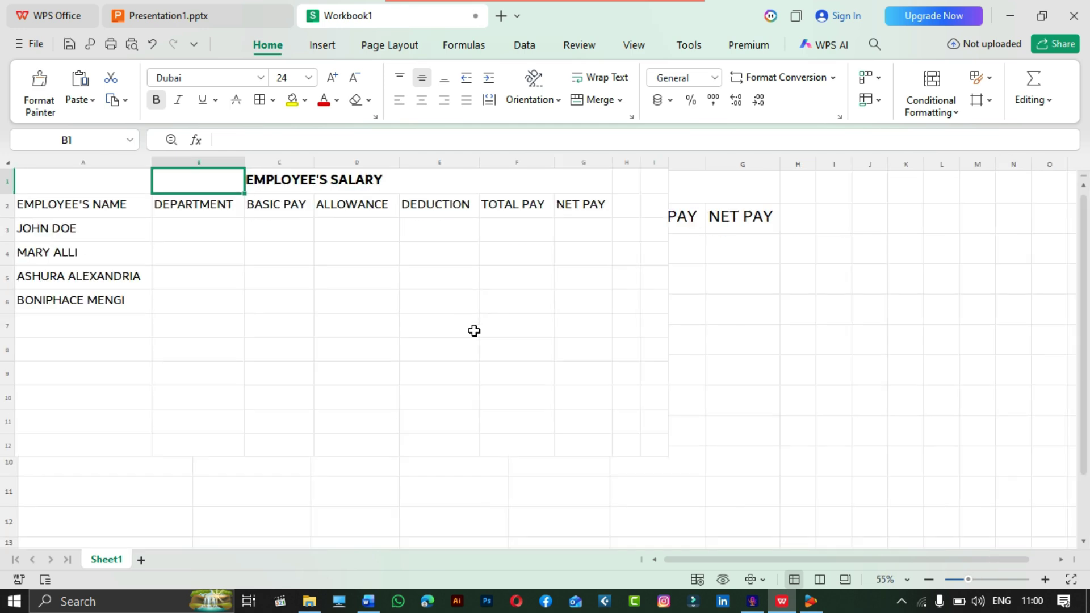
{"action": "left_click_drag", "start_coordinate": [783, 363], "coordinate": [128, 216]}
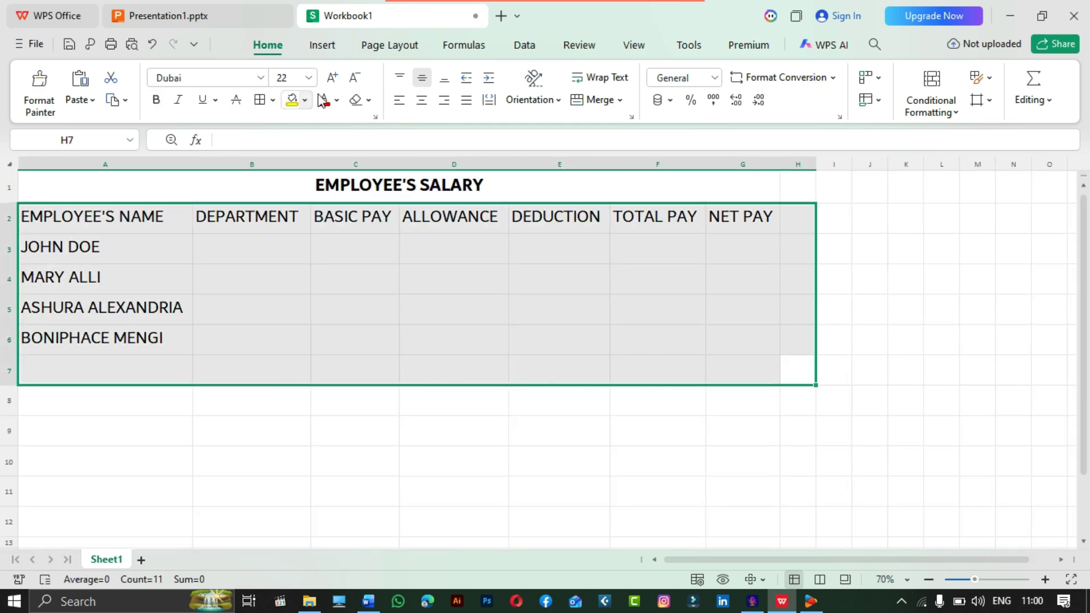
{"action": "left_click", "coordinate": [354, 79]}
{"action": "left_click", "coordinate": [452, 394]}
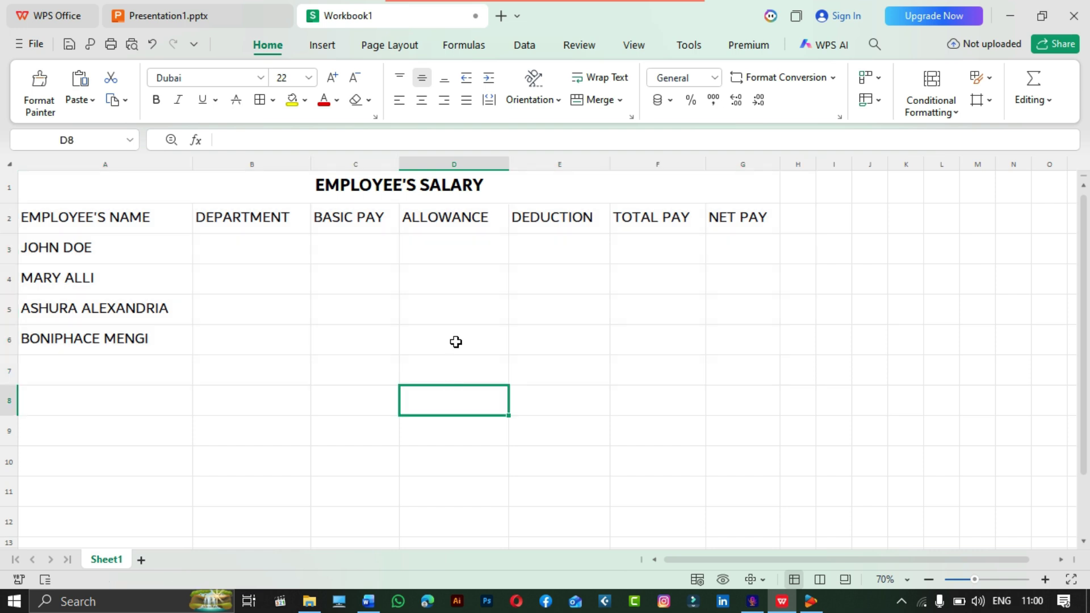
- Enter the departments IT in B3 and HR in B4
{"action": "scroll", "coordinate": [436, 305], "scroll_direction": "up", "scroll_amount": 3}
{"action": "scroll", "coordinate": [437, 305], "scroll_direction": "down", "scroll_amount": 2}
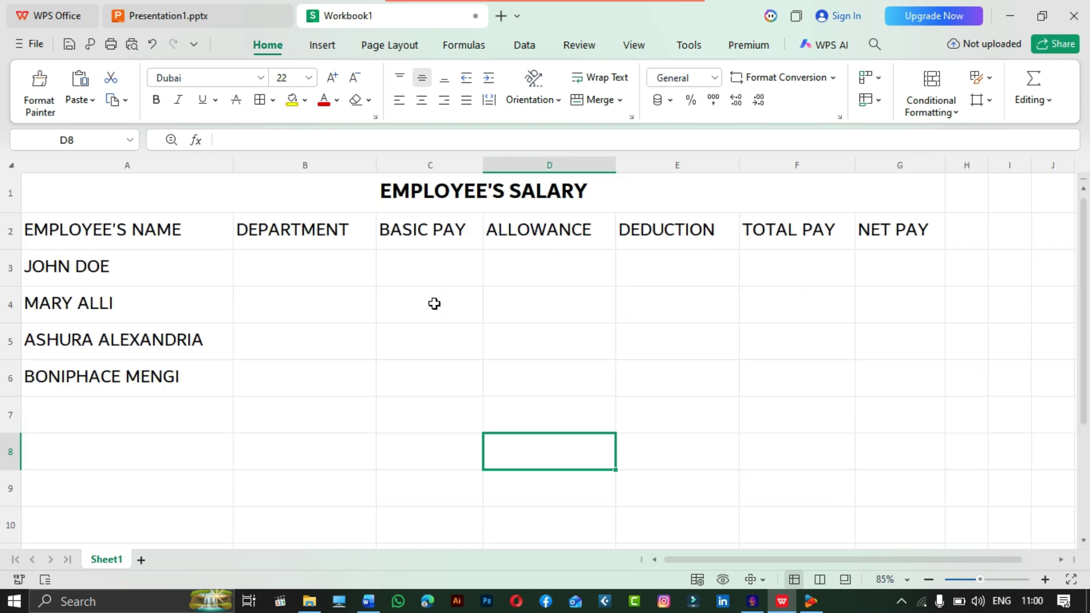
{"action": "scroll", "coordinate": [434, 303], "scroll_direction": "up", "scroll_amount": 1}
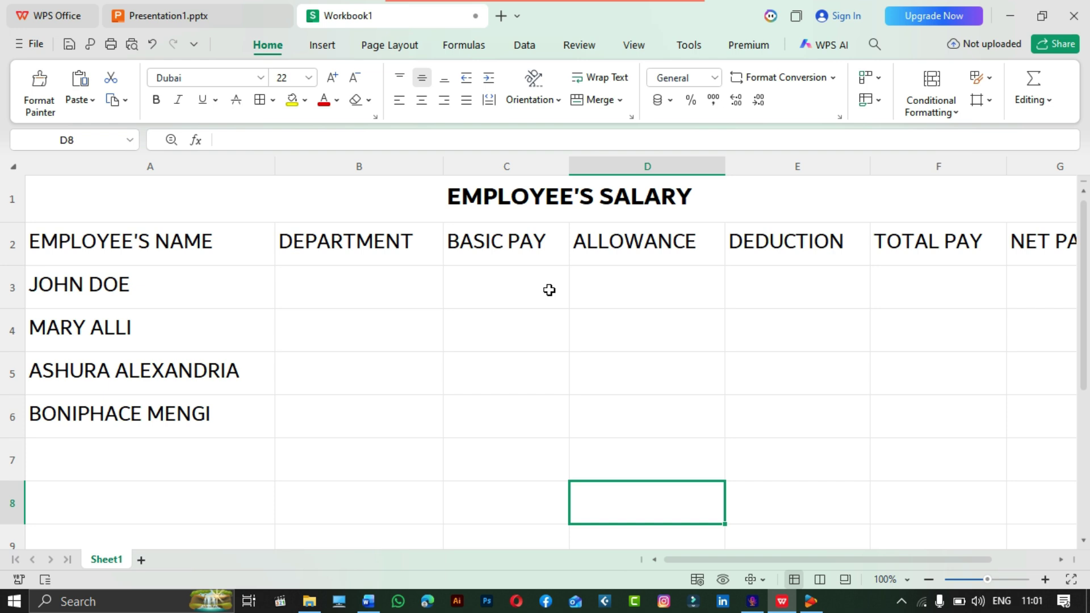
{"action": "scroll", "coordinate": [549, 290], "scroll_direction": "down", "scroll_amount": 1}
{"action": "left_click", "coordinate": [315, 275]}
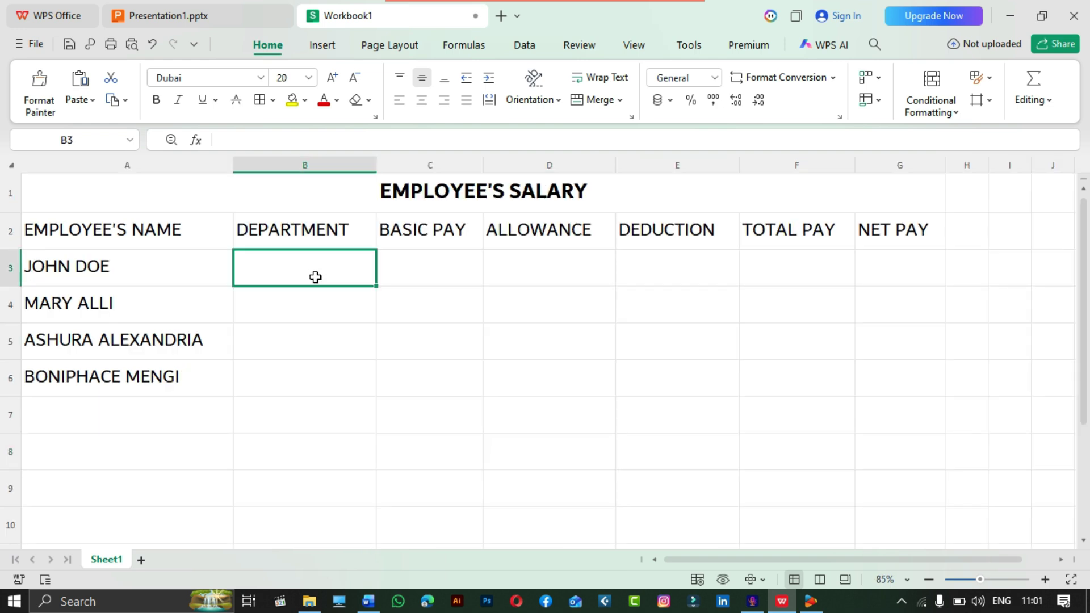
{"action": "type", "text": "I"}
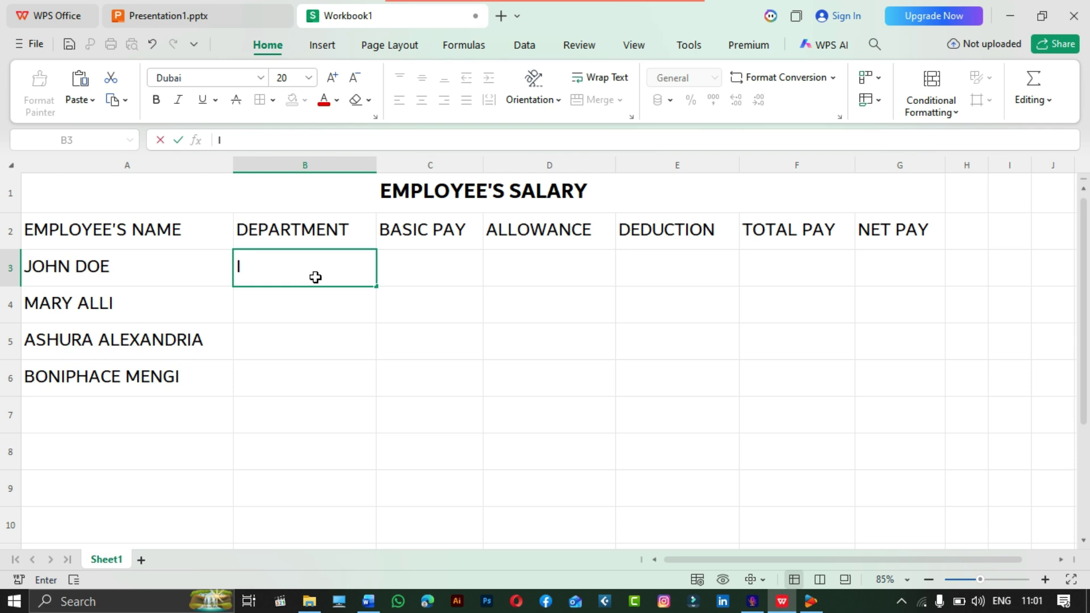
{"action": "type", "text": "T"}
{"action": "left_click", "coordinate": [298, 312]}
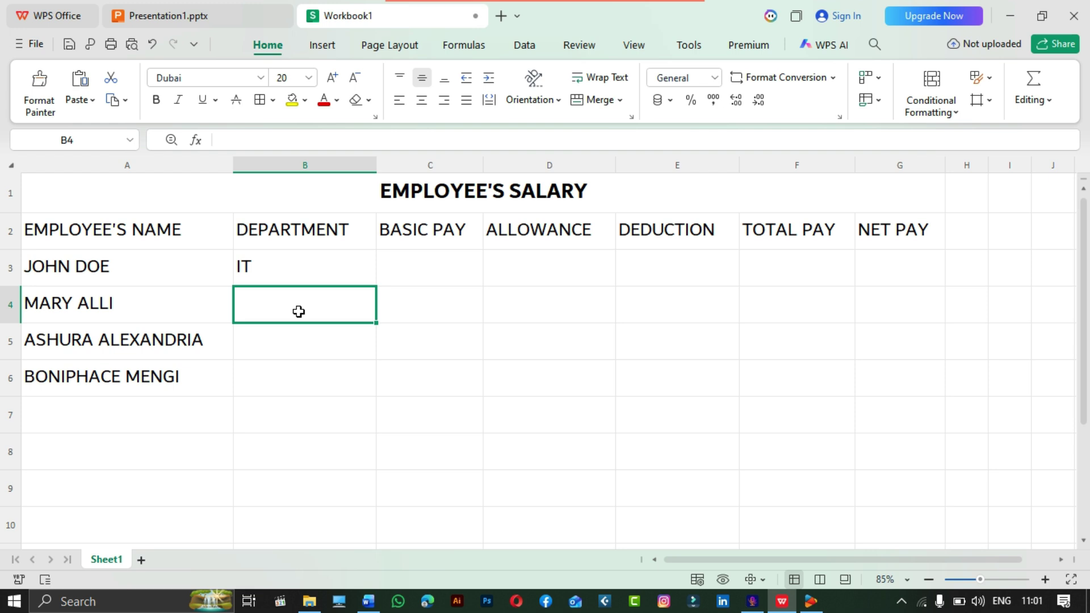
{"action": "type", "text": "HR"}
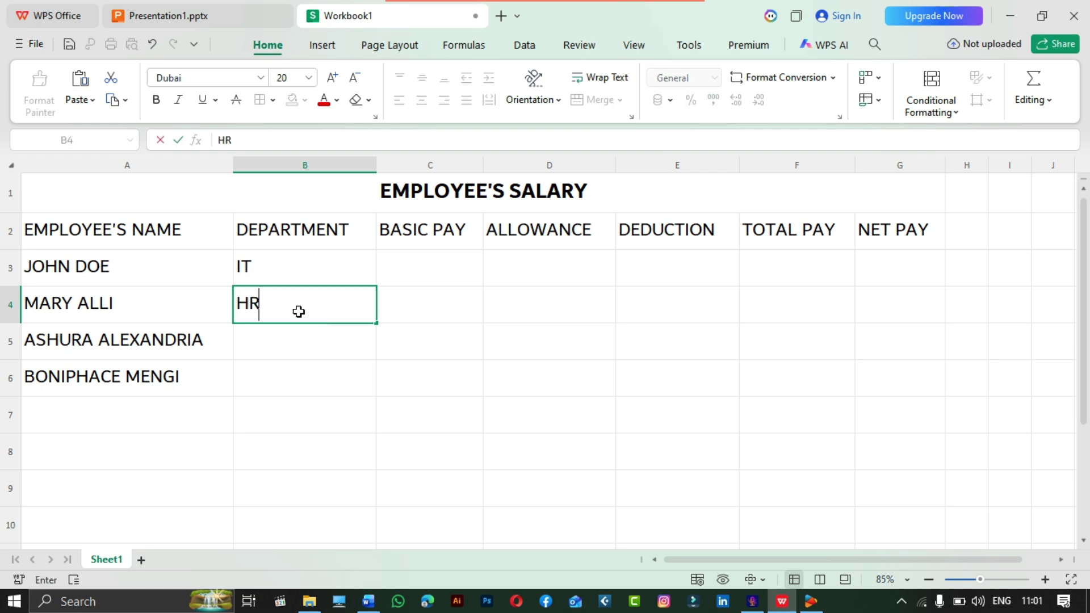
- Enter the departments ACCOUNTANCE in B5 and ELECTRICAL in B6
{"action": "left_click", "coordinate": [307, 350]}
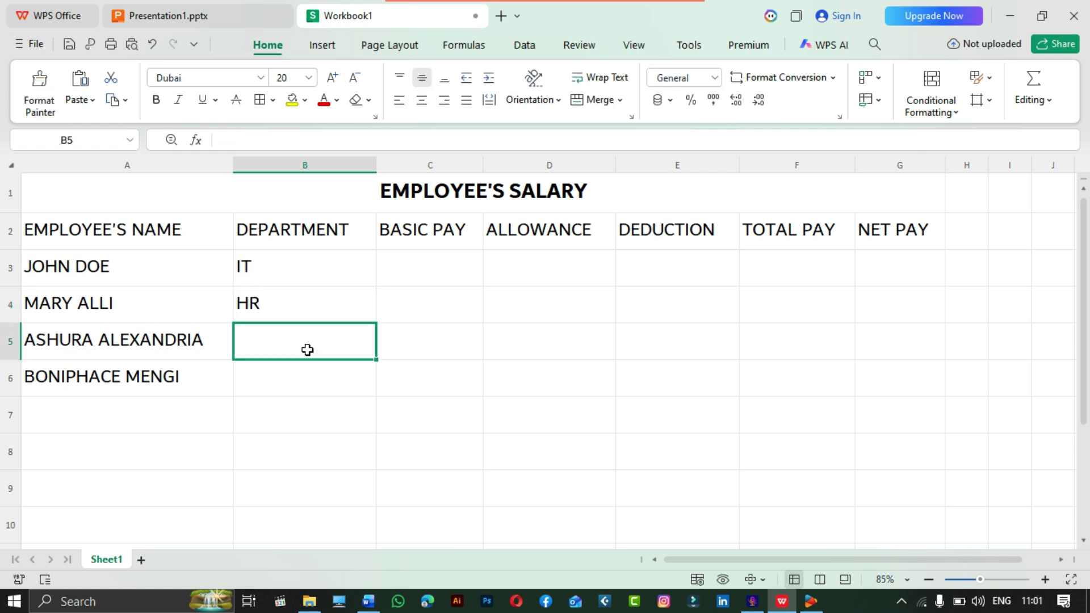
{"action": "type", "text": "ACC"}
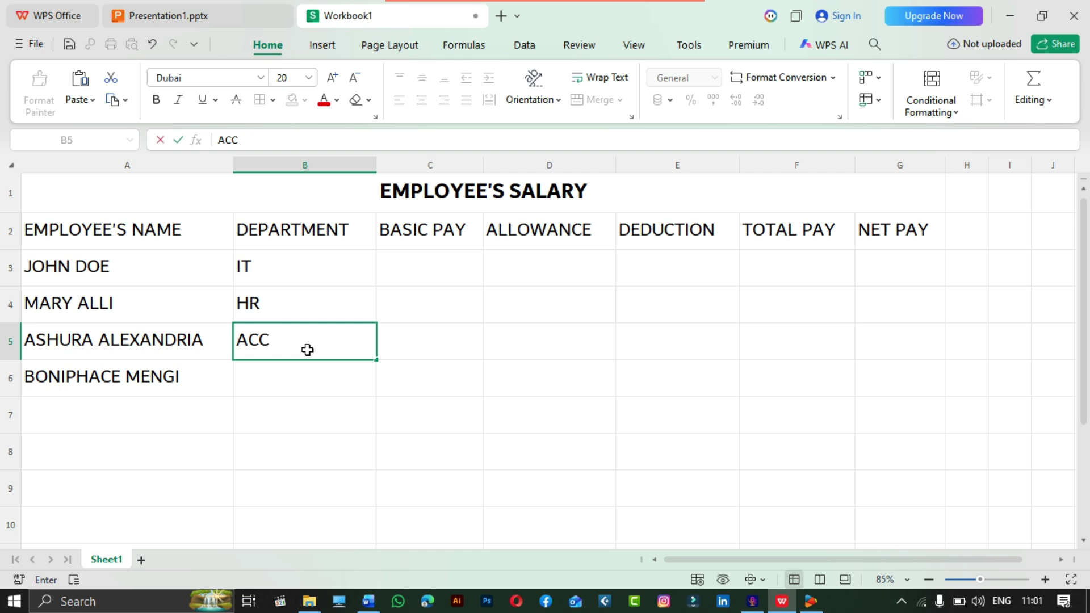
{"action": "type", "text": "OUNTANCE"}
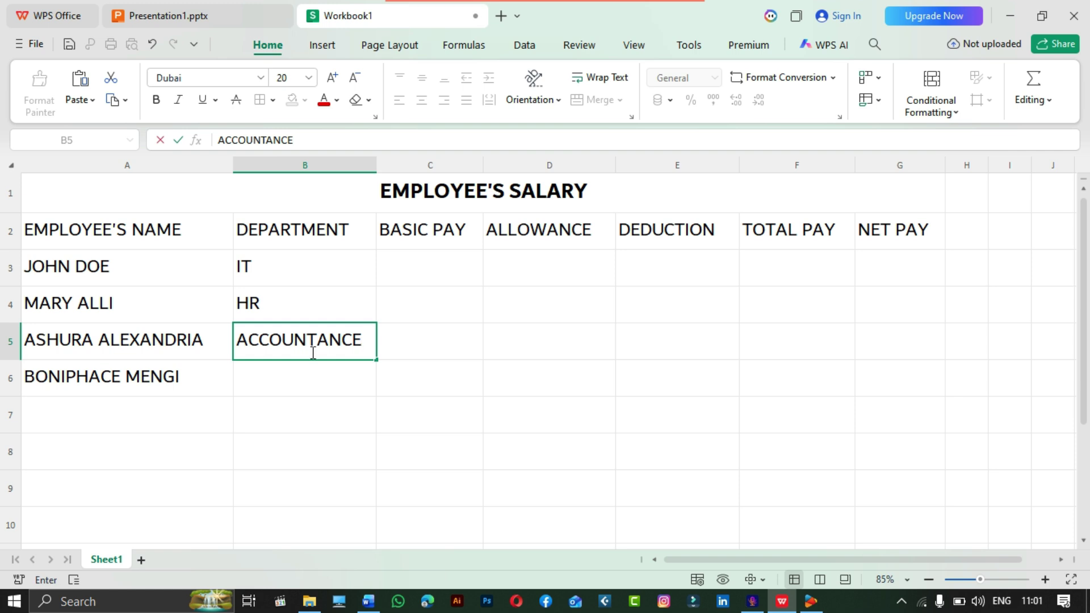
{"action": "left_click", "coordinate": [331, 389]}
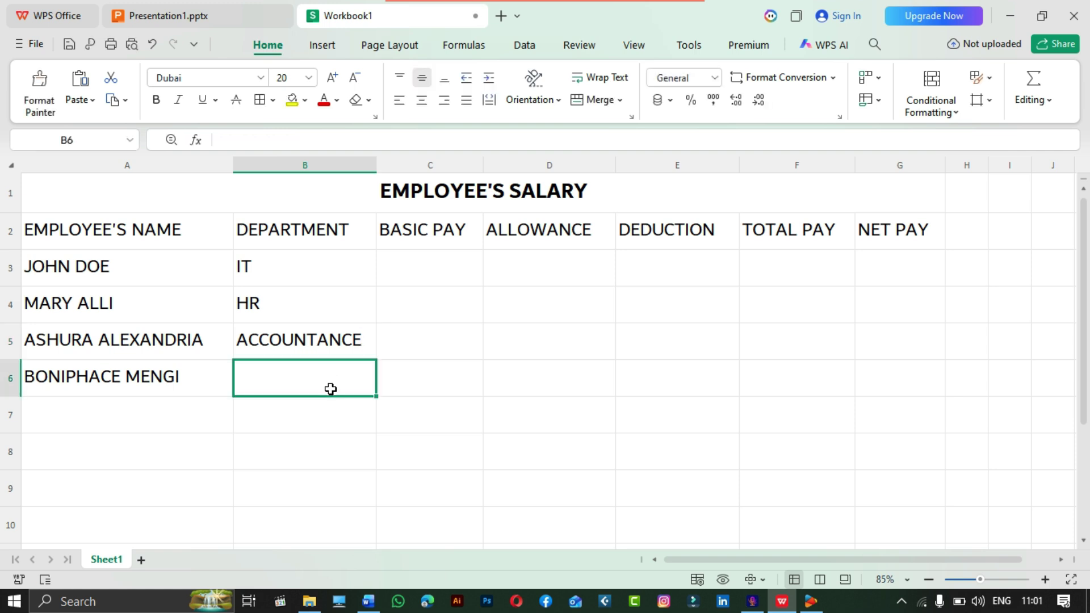
{"action": "type", "text": "ELECTRICAL"}
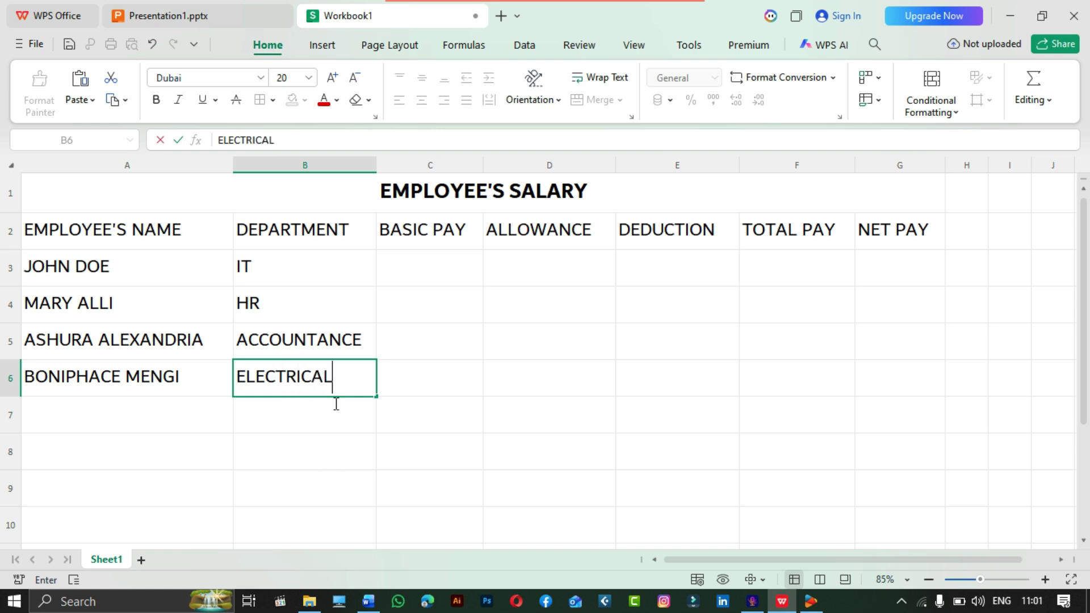
{"action": "left_click", "coordinate": [332, 470]}
- Enter the basic pay amounts 500,000 in C3 and 450,000 in C4
{"action": "left_click", "coordinate": [427, 276]}
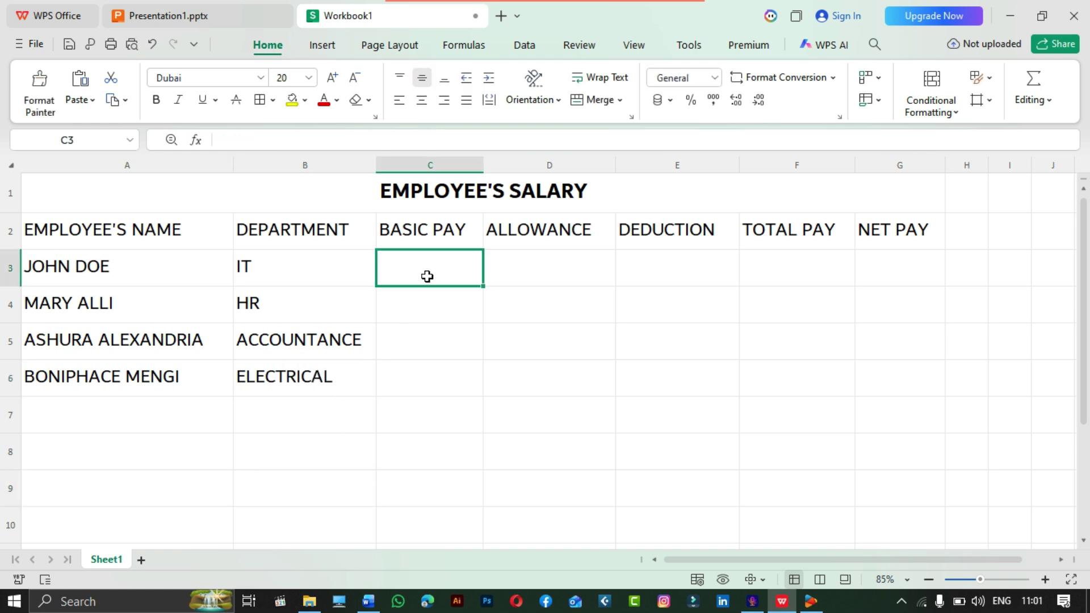
{"action": "type", "text": "50000"}
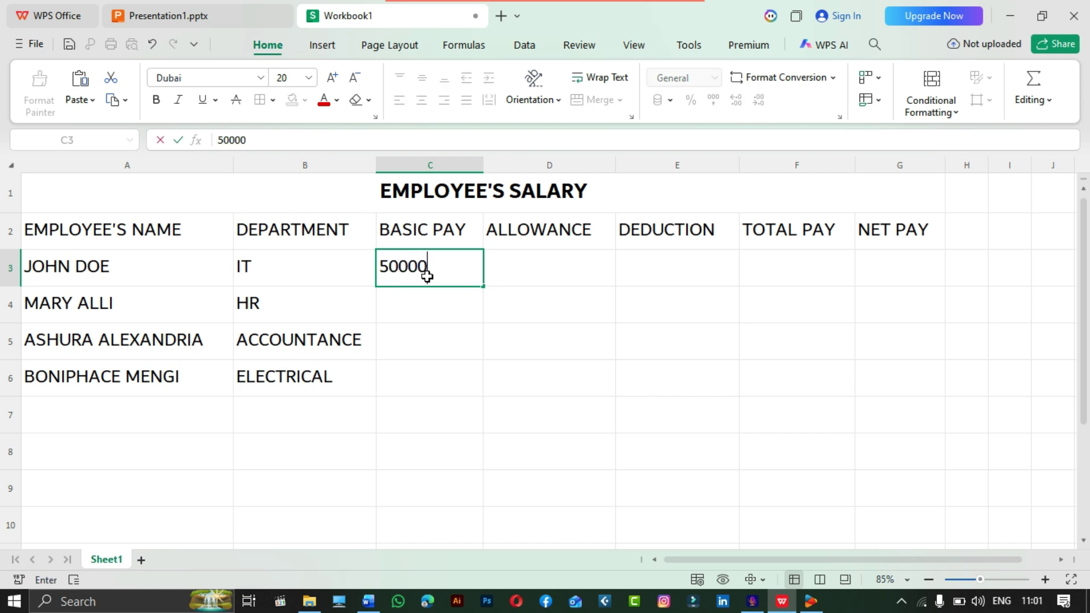
{"action": "key", "text": "BackSpace"}
{"action": "key", "text": "BackSpace"}
{"action": "type", "text": ",000"}
{"action": "left_click", "coordinate": [422, 306]}
{"action": "type", "text": "45"}
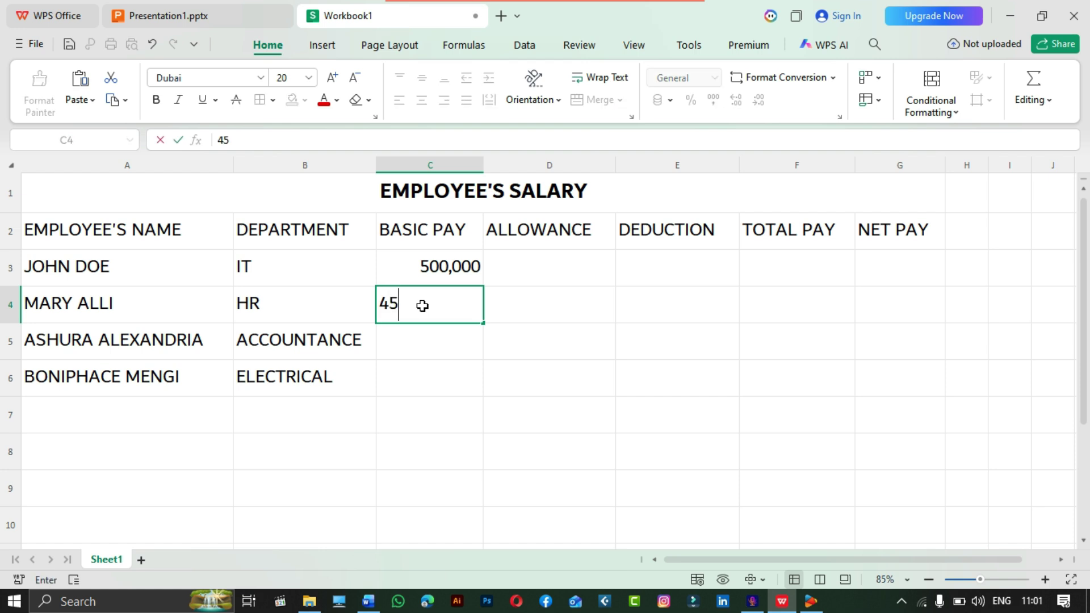
{"action": "type", "text": "0,000"}
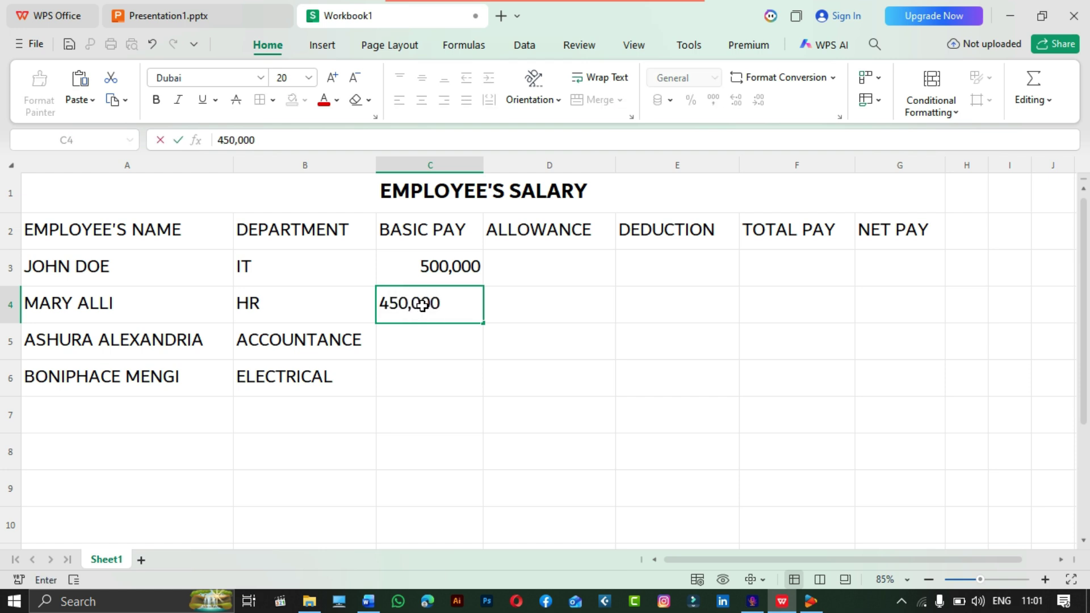
- Enter the basic pay amounts 250,000 in C5 and 600,000 in C6
{"action": "left_click", "coordinate": [421, 344]}
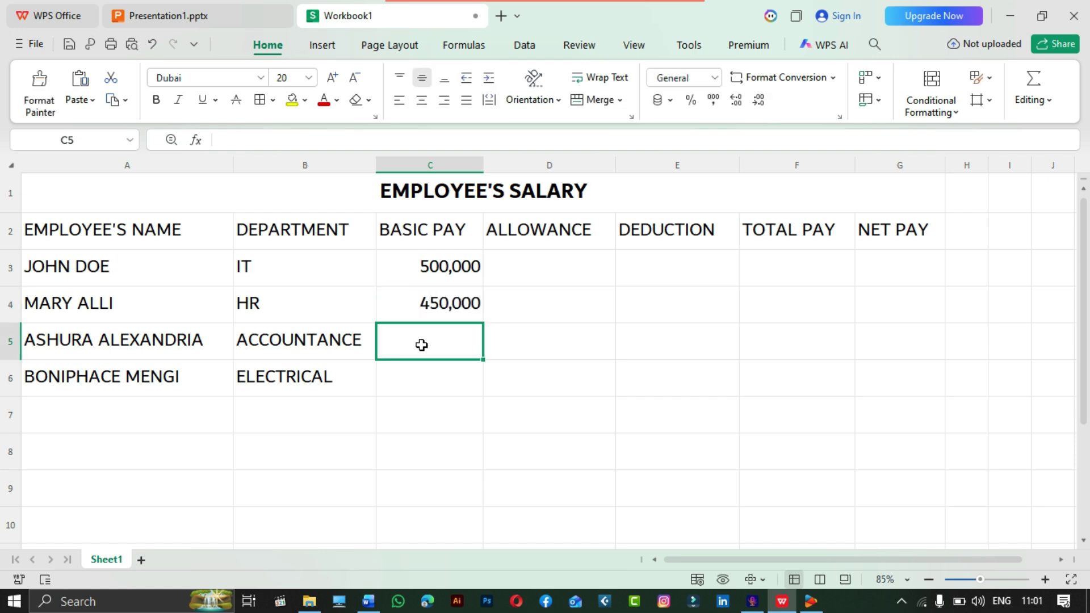
{"action": "type", "text": "2"}
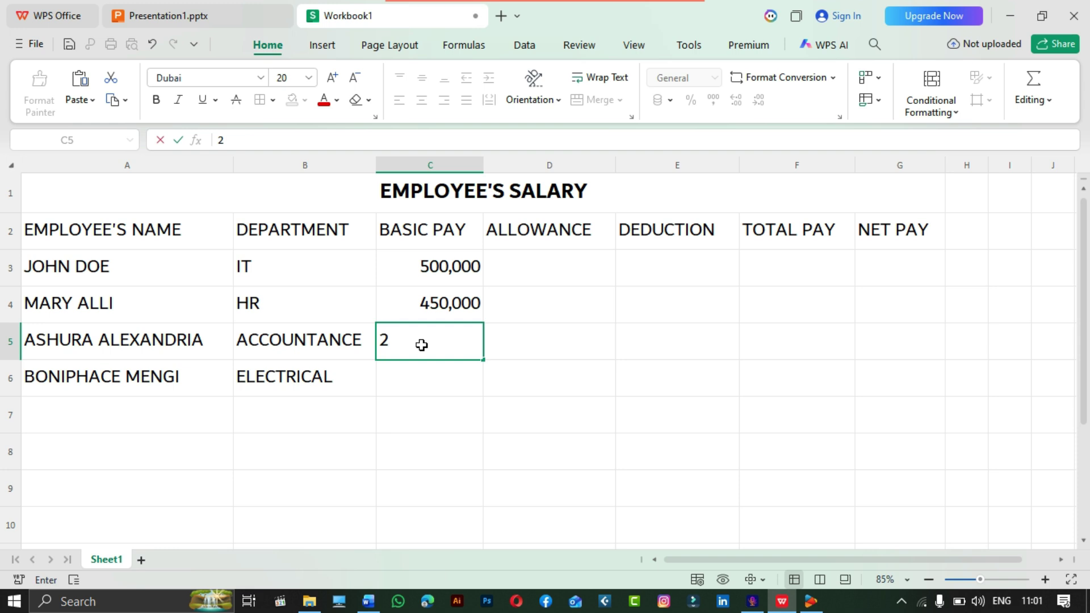
{"action": "type", "text": "50,000"}
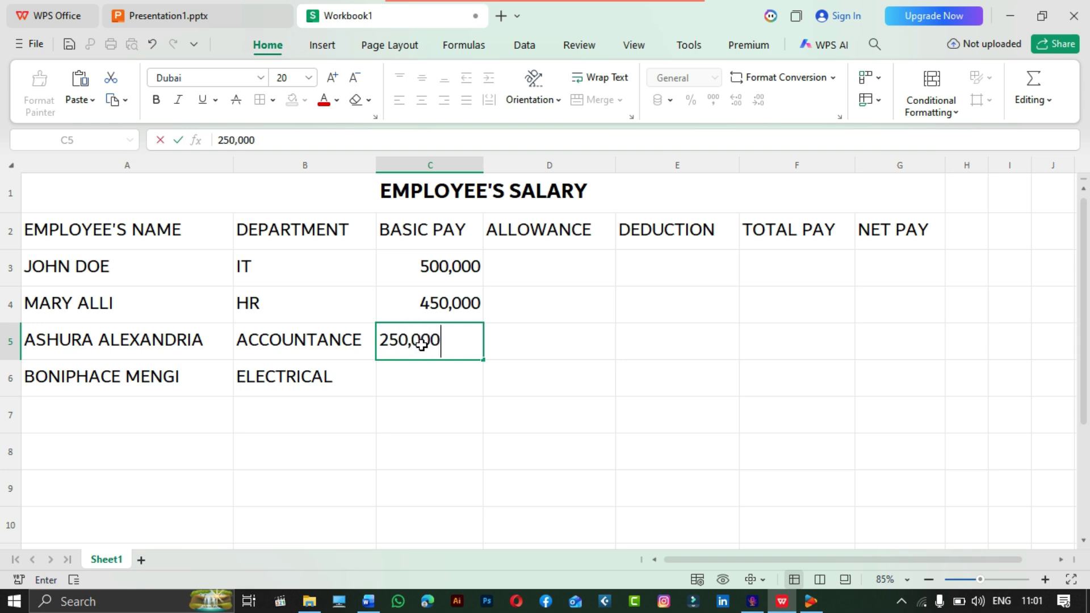
{"action": "left_click", "coordinate": [420, 387]}
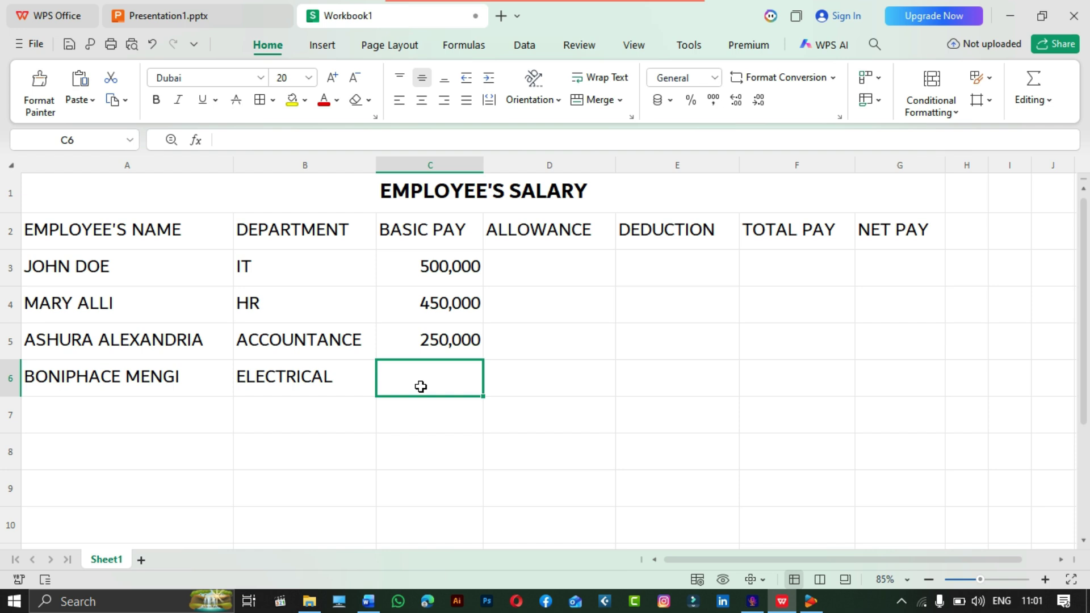
{"action": "type", "text": "600,000"}
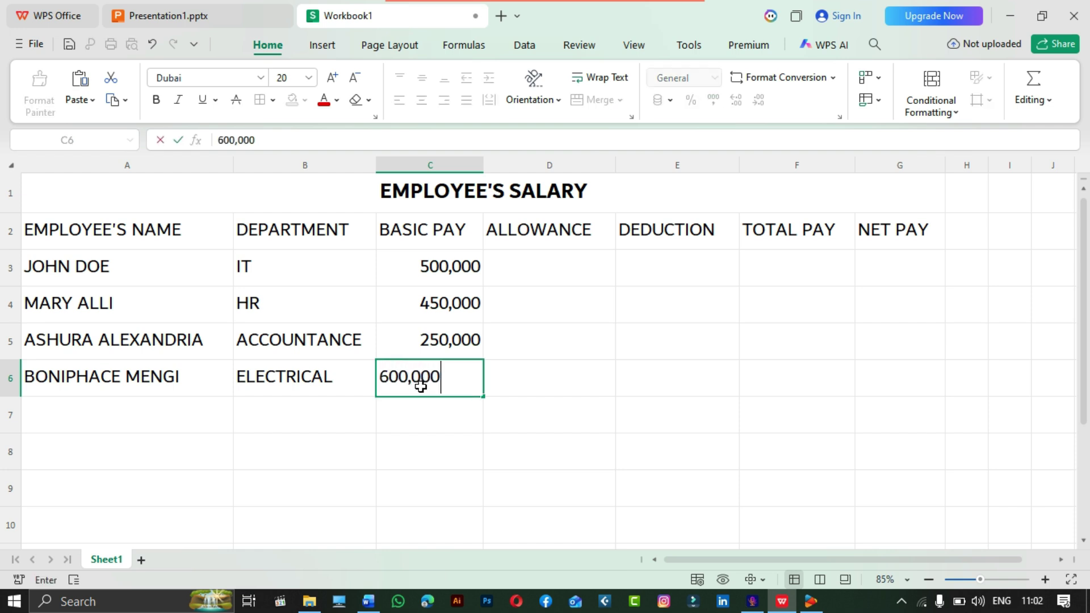
{"action": "left_click", "coordinate": [587, 307]}
- Enter the allowances 100,000 in D3 and 80,000 in D4
{"action": "left_click", "coordinate": [562, 262]}
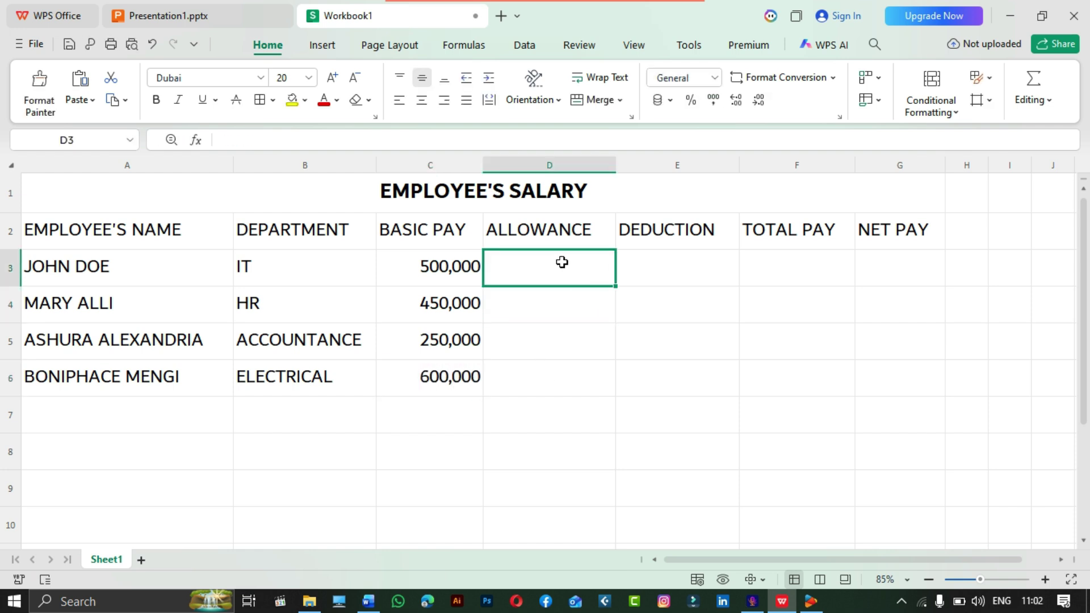
{"action": "type", "text": "1000"}
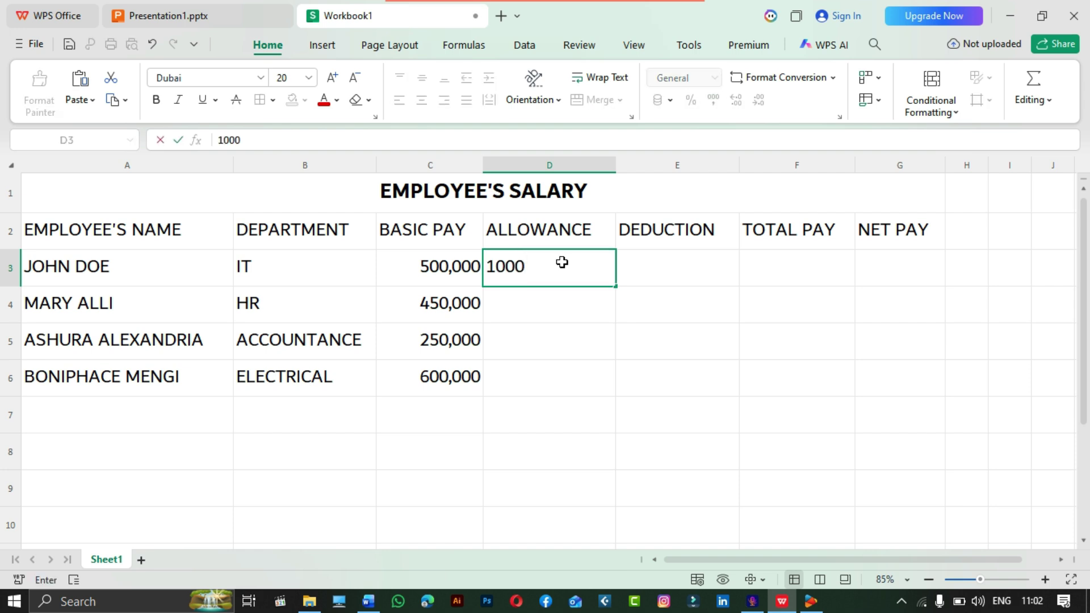
{"action": "key", "text": "BackSpace"}
{"action": "type", "text": ",000"}
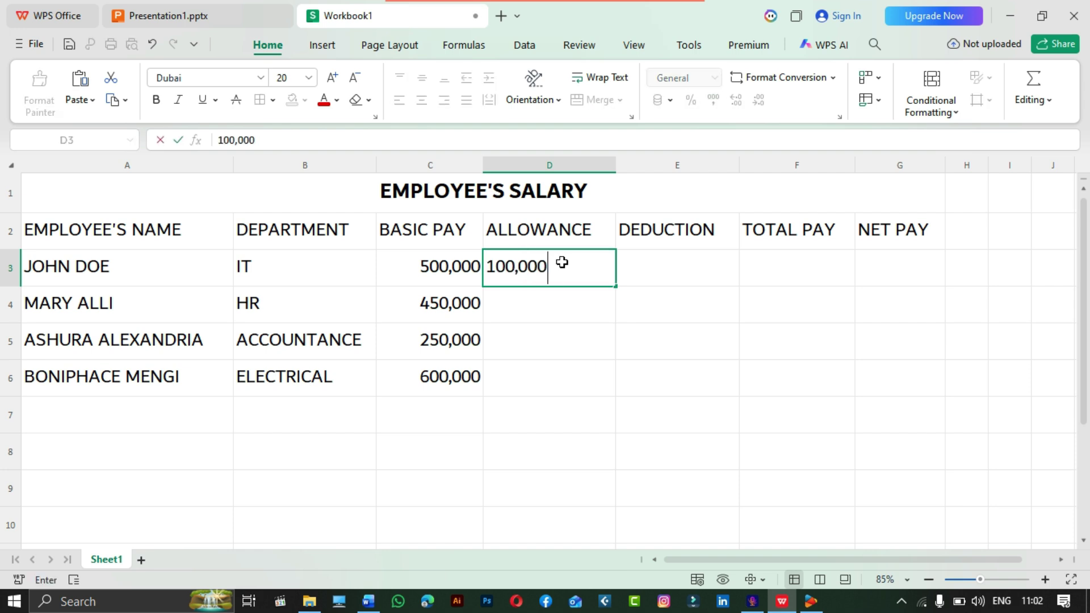
{"action": "left_click", "coordinate": [562, 301]}
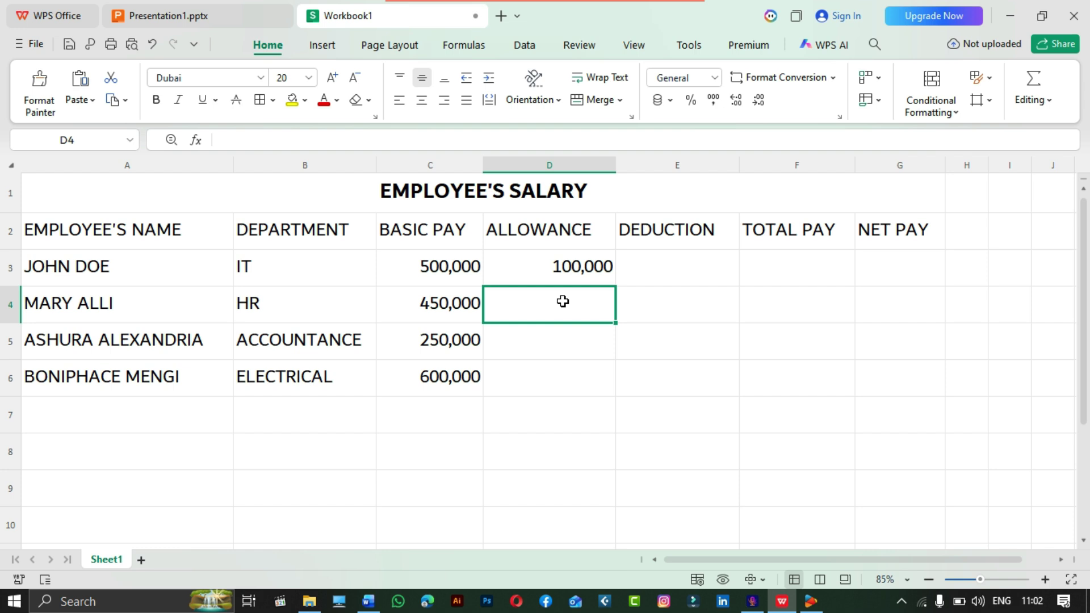
{"action": "type", "text": "80"}
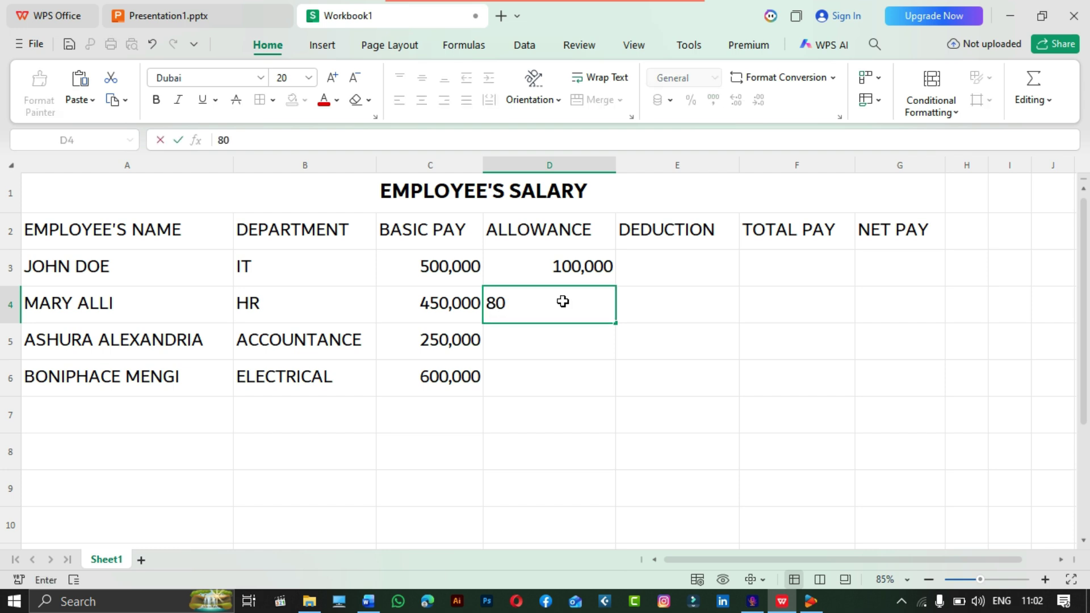
{"action": "type", "text": ",000"}
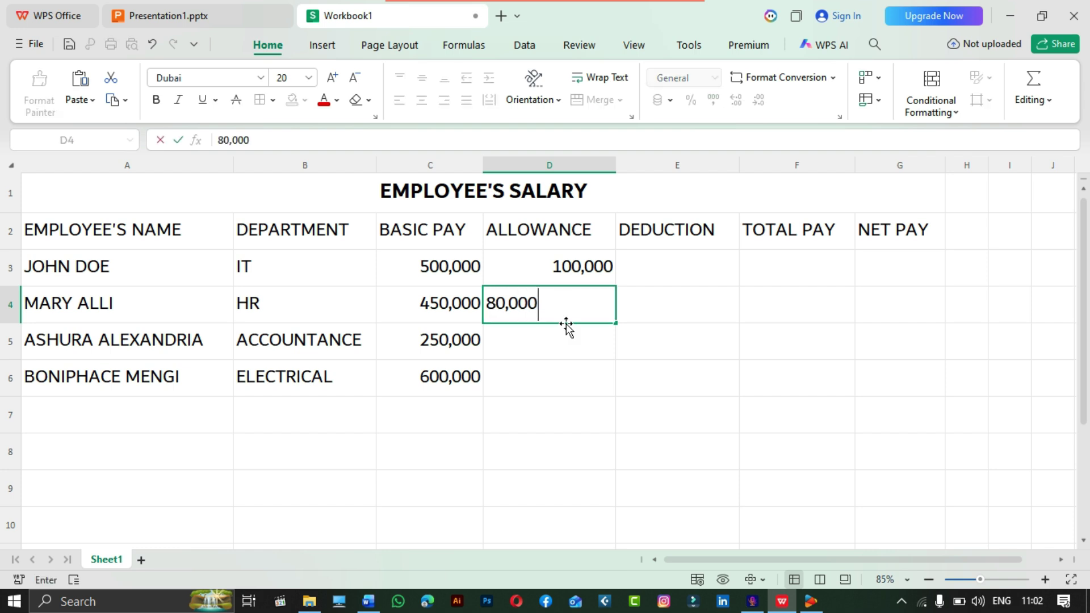
- Enter the allowances 23,000 in D5 and 150,000 in D6
{"action": "left_click", "coordinate": [556, 344]}
{"action": "type", "text": "23000"}
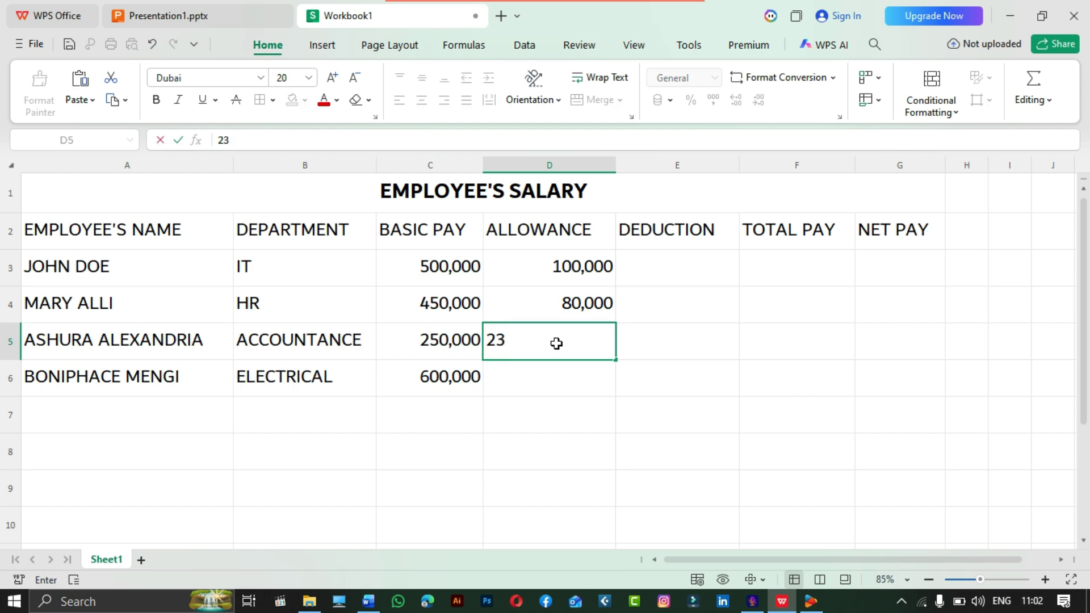
{"action": "left_click", "coordinate": [507, 344]}
{"action": "type", "text": ","}
{"action": "left_click", "coordinate": [525, 379]}
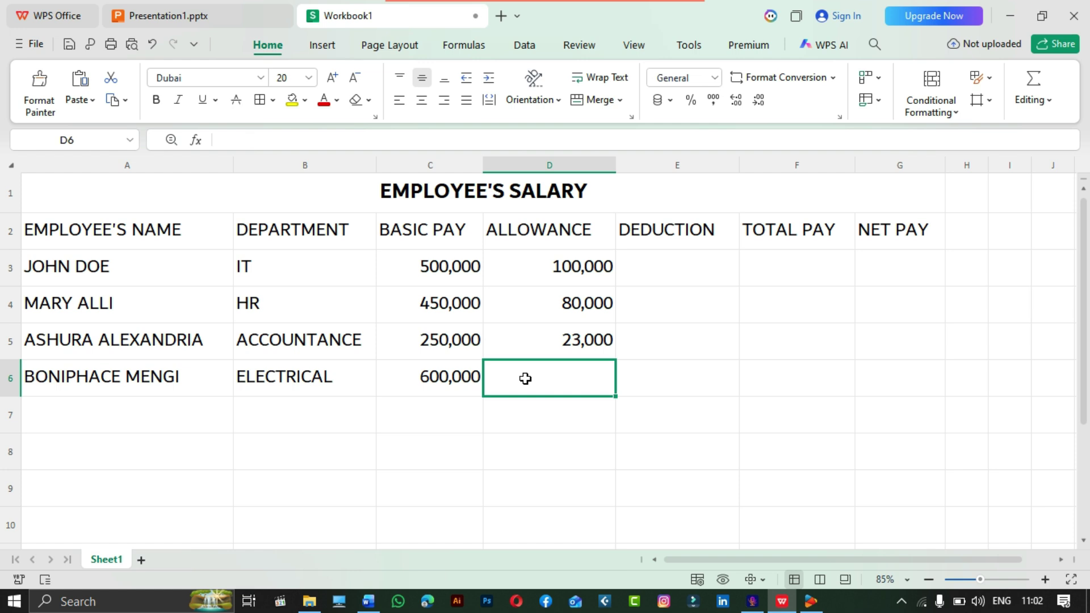
{"action": "type", "text": "150"}
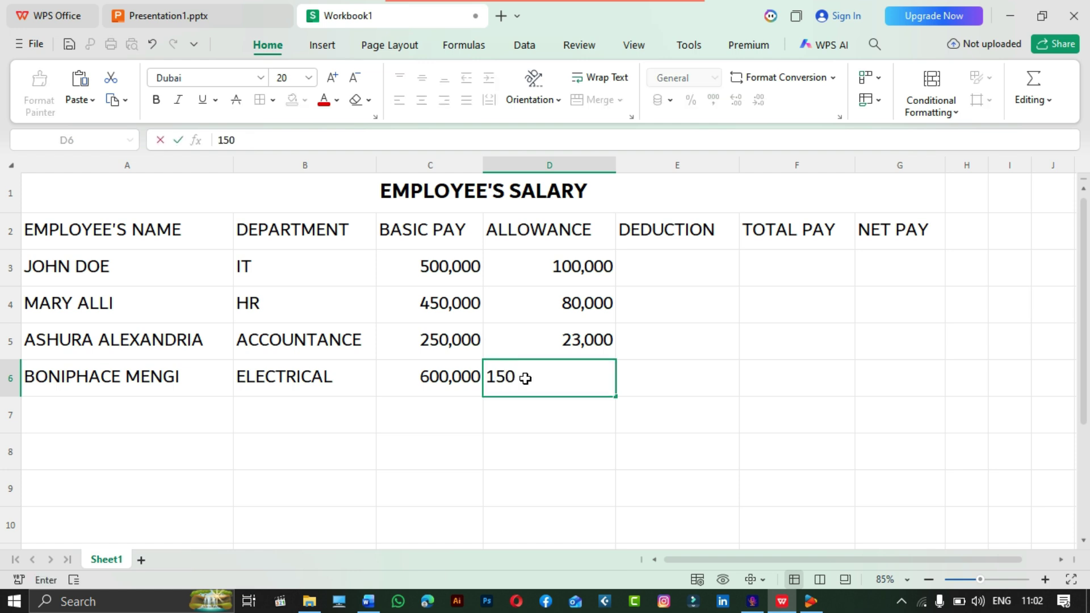
{"action": "type", "text": ",000"}
- Enter the deductions 50,000 in E3 and 30,000 in E4
{"action": "left_click", "coordinate": [668, 271]}
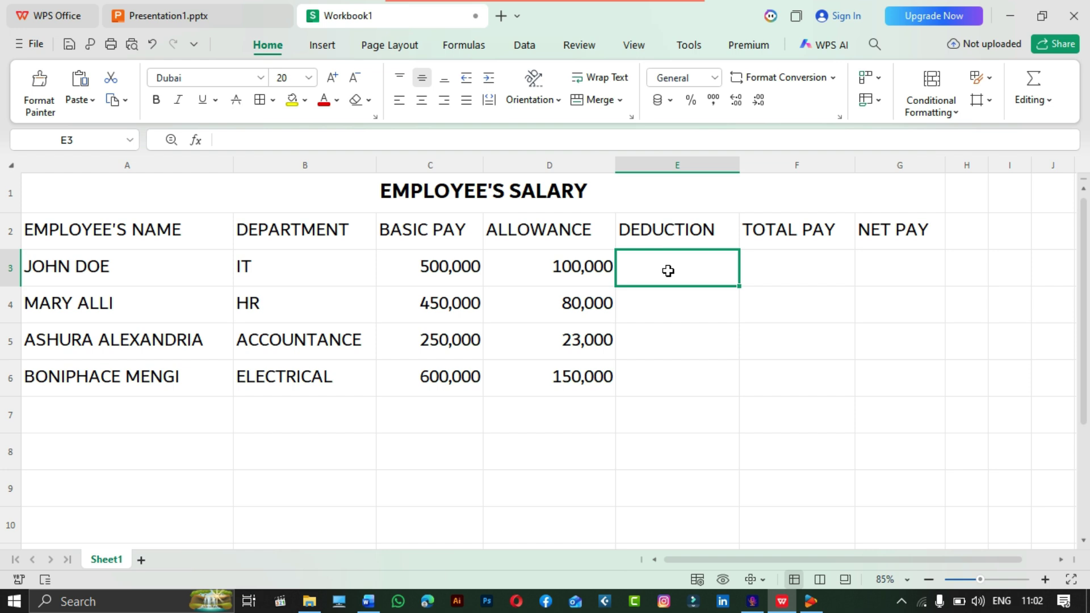
{"action": "type", "text": "50,000"}
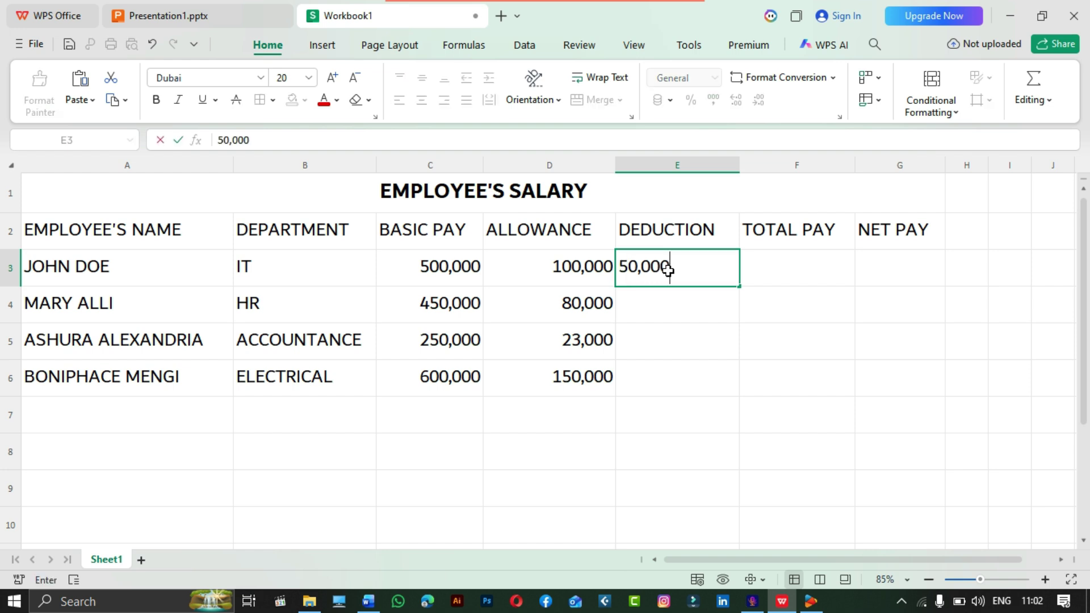
{"action": "left_click", "coordinate": [672, 300]}
{"action": "type", "text": "3"}
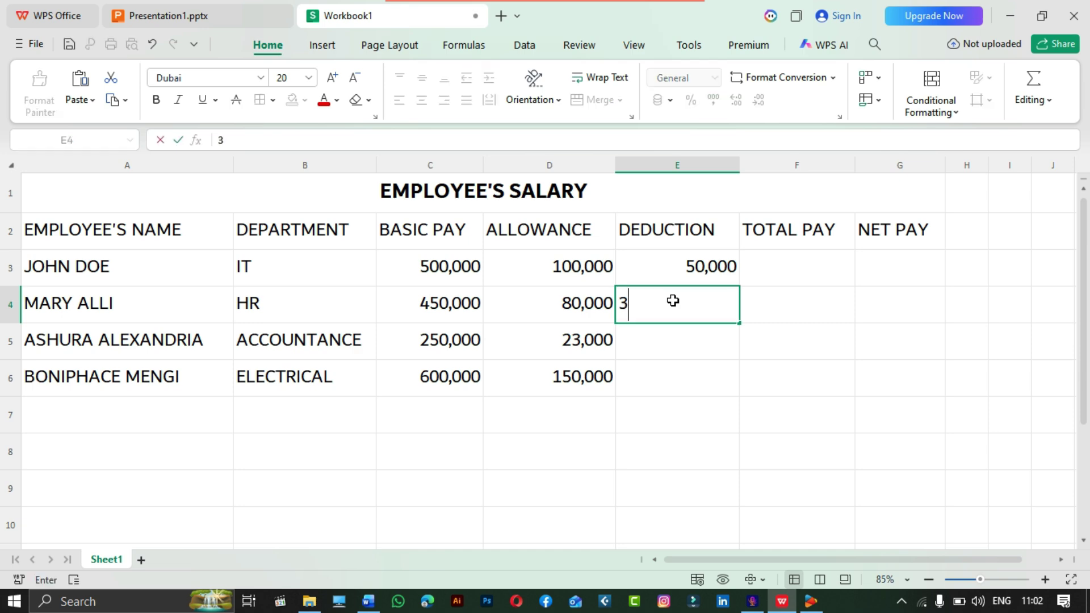
{"action": "type", "text": "0,000"}
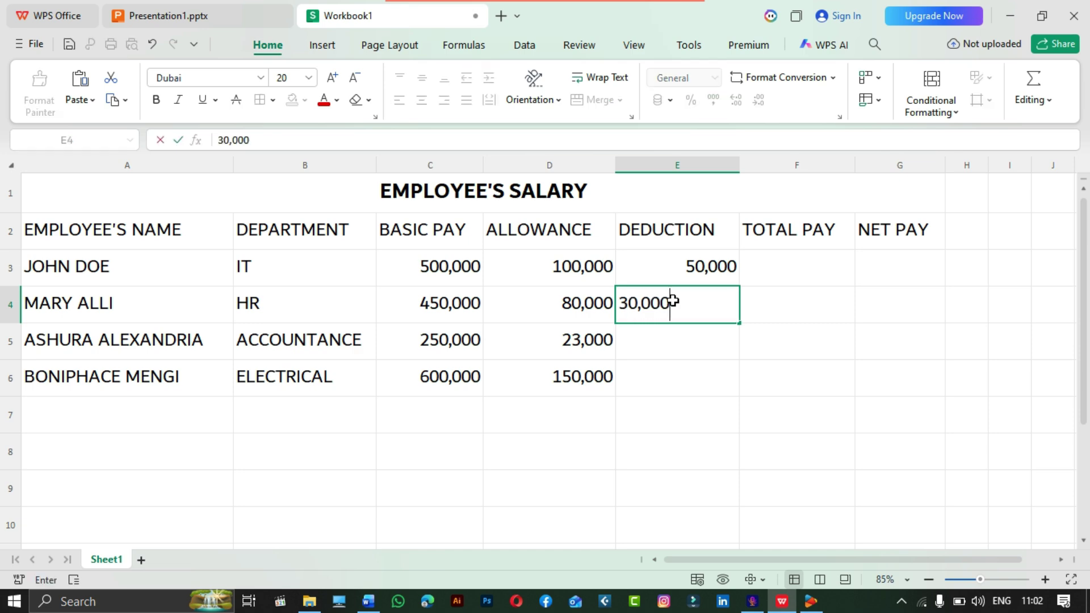
- Enter the deductions 1500 in E5 and 60,000 in E6
{"action": "left_click", "coordinate": [665, 346]}
{"action": "type", "text": "1"}
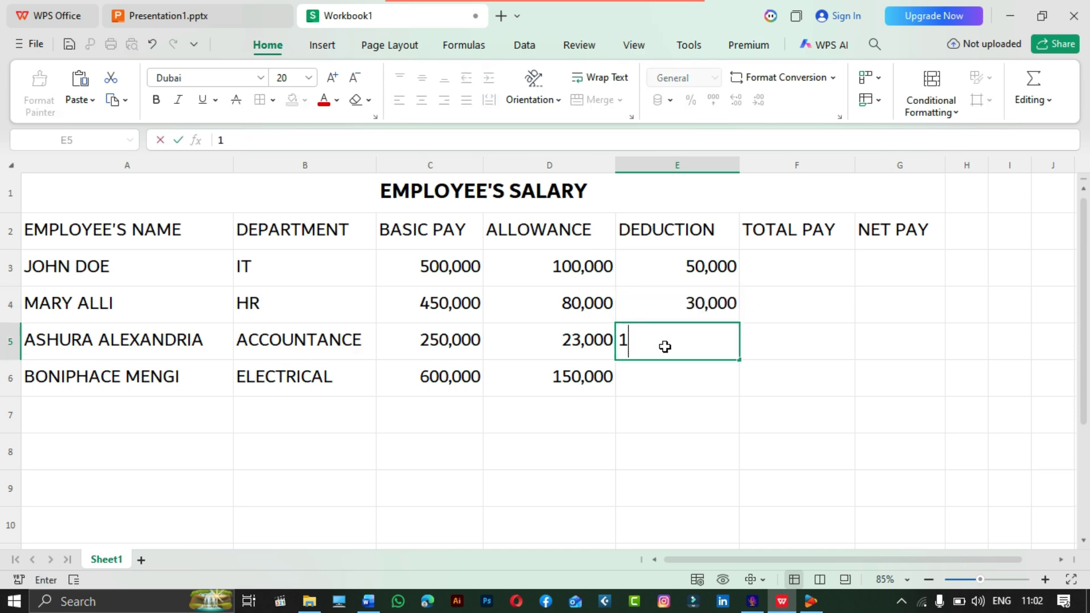
{"action": "type", "text": "500"}
{"action": "left_click", "coordinate": [671, 381]}
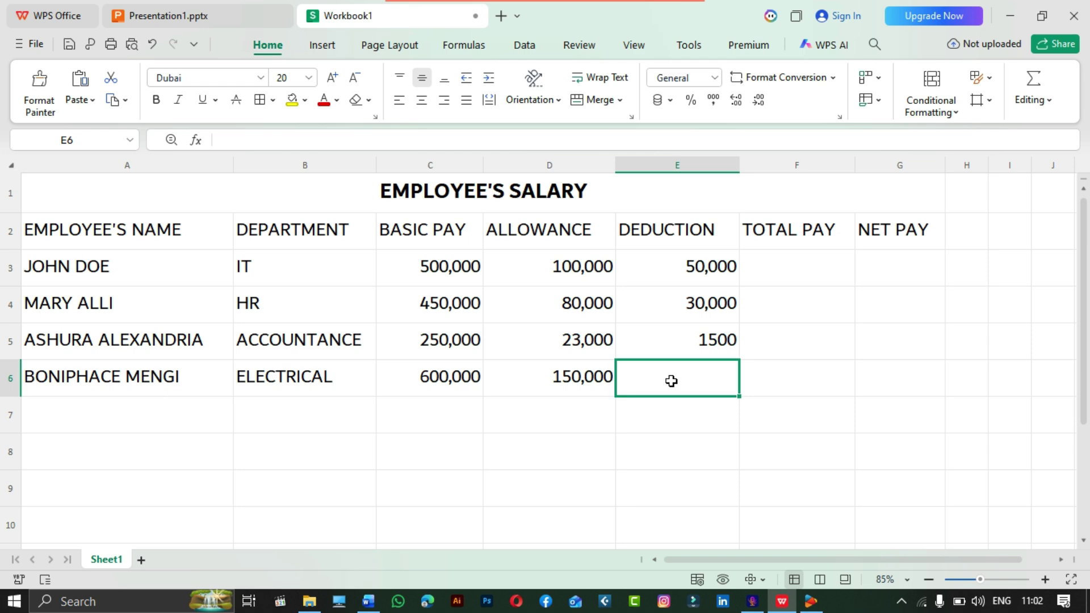
{"action": "type", "text": "60,000"}
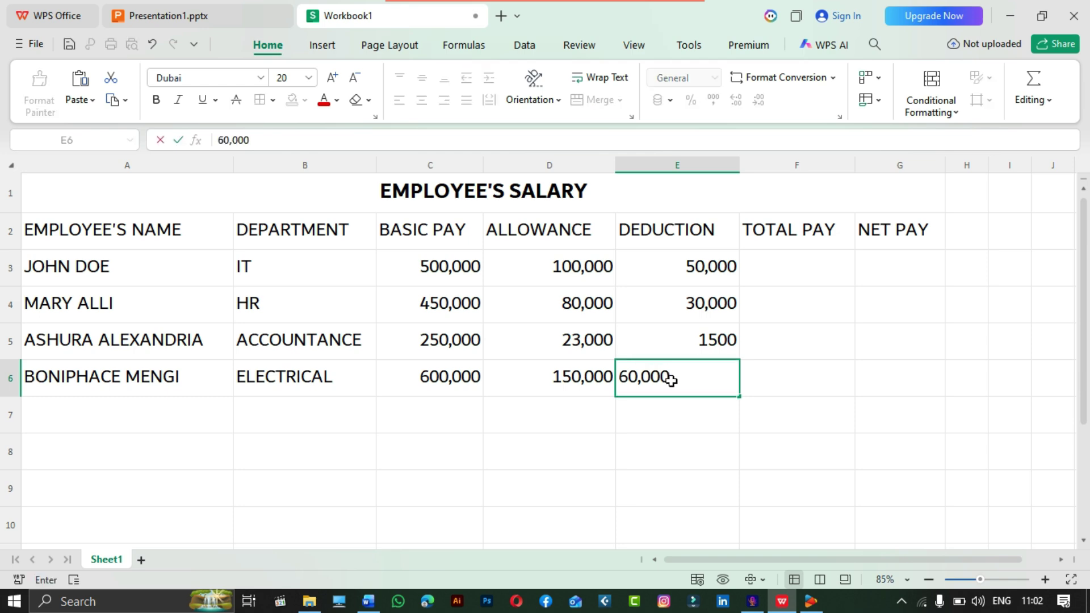
{"action": "left_click", "coordinate": [775, 263]}
{"action": "left_click", "coordinate": [796, 461]}
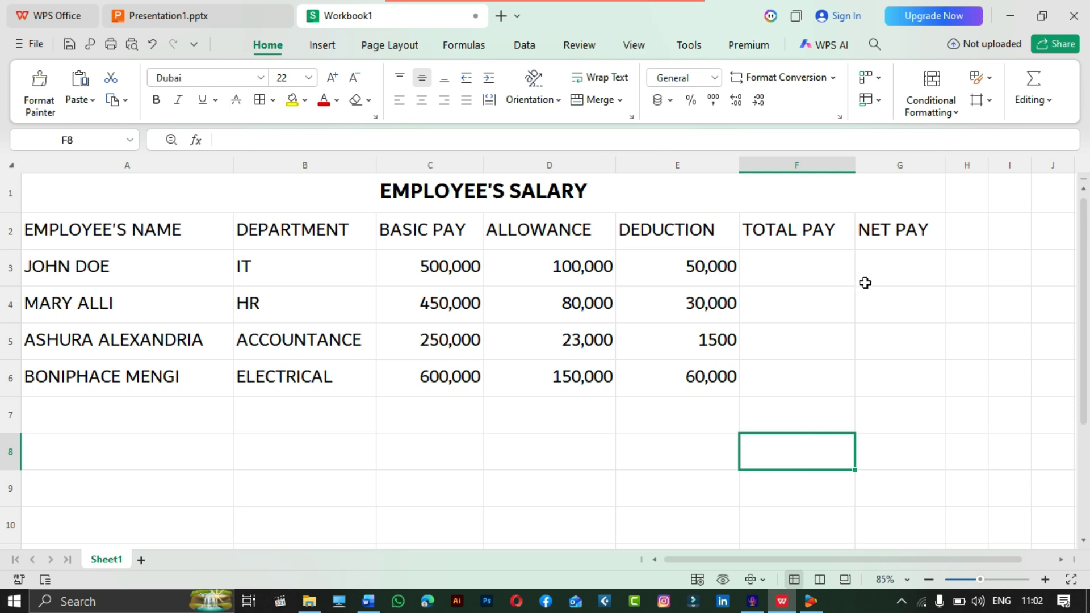
{"action": "left_click", "coordinate": [789, 263]}
{"action": "left_click", "coordinate": [894, 269]}
{"action": "left_click", "coordinate": [798, 278]}
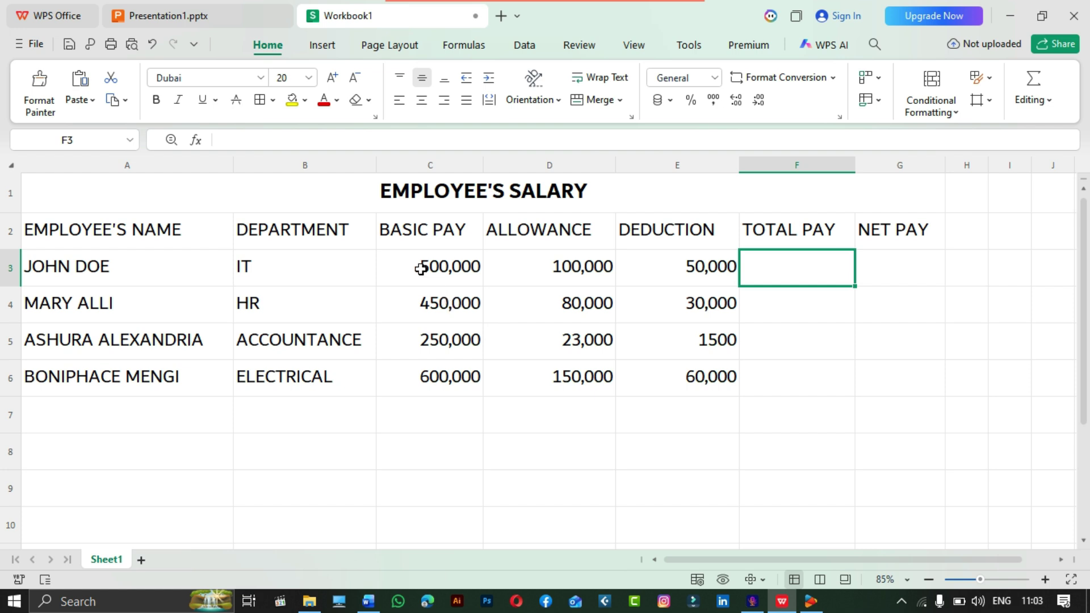
{"action": "left_click", "coordinate": [406, 231]}
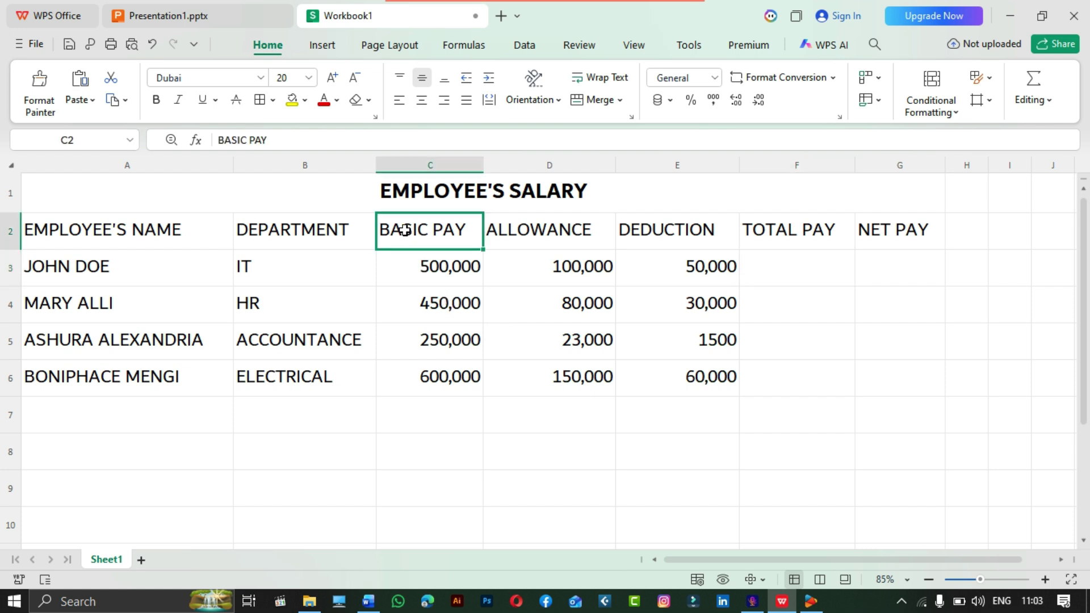
{"action": "left_click", "coordinate": [551, 230]}
- Enter the formula =SUM(C3,D3) in F3 to calculate the first employee's total pay
{"action": "left_click", "coordinate": [803, 265]}
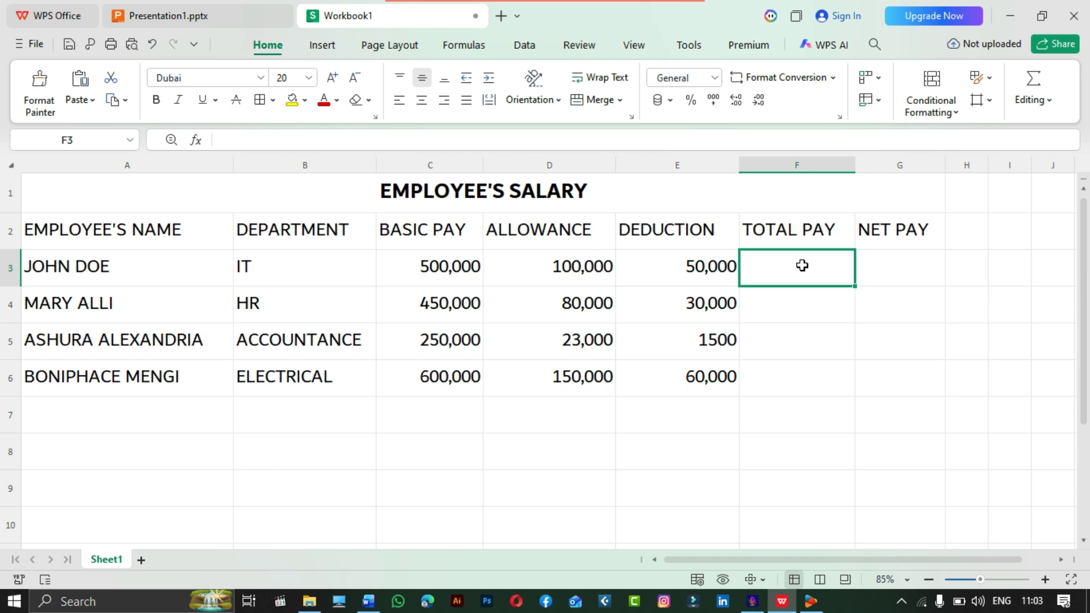
{"action": "type", "text": "="}
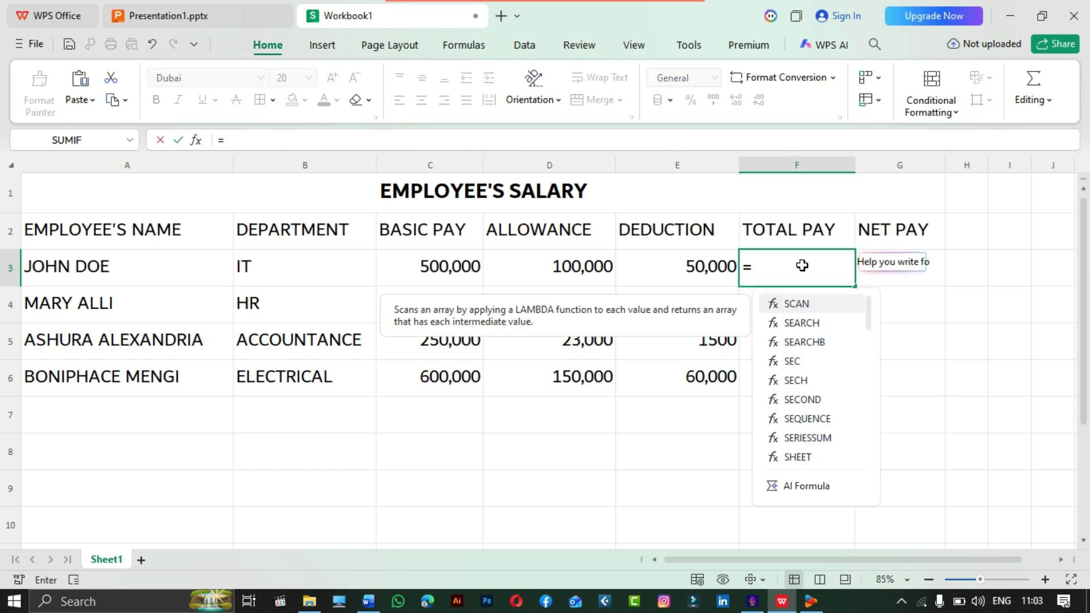
{"action": "type", "text": "SUM"}
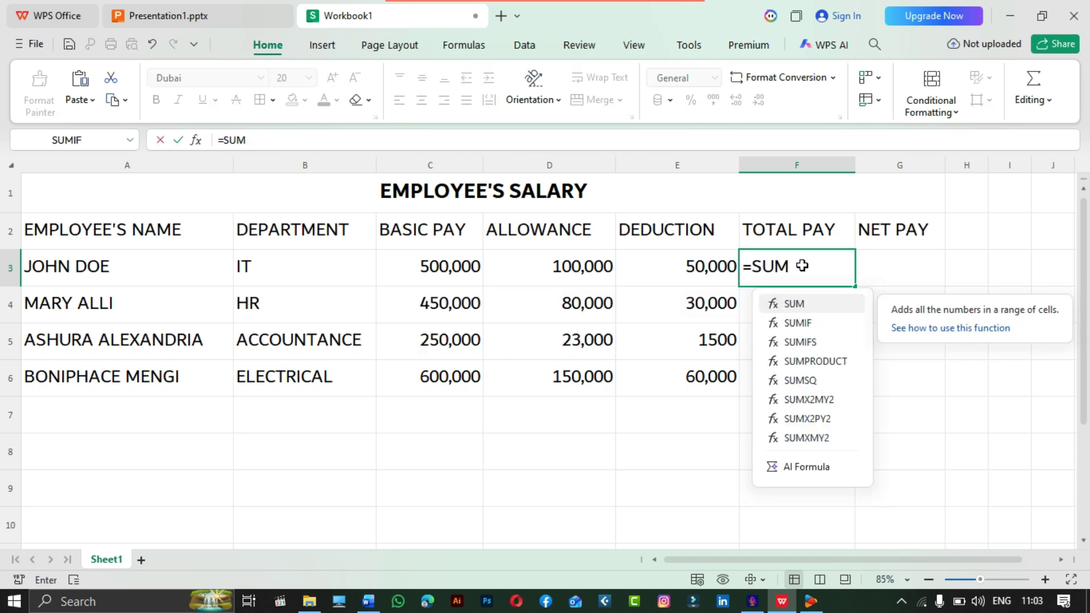
{"action": "type", "text": "("}
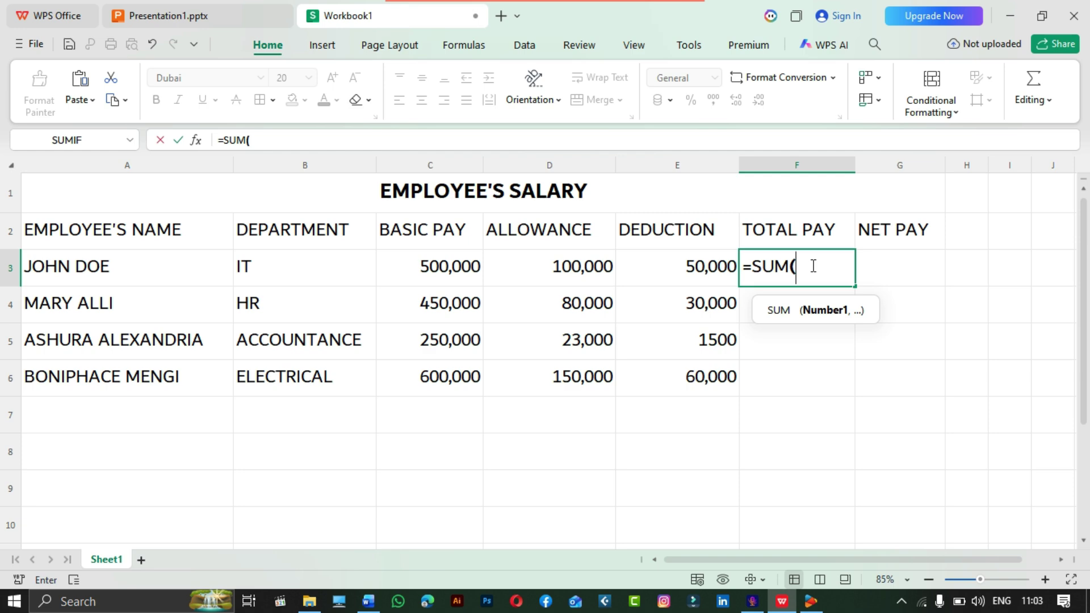
{"action": "type", "text": "C3"}
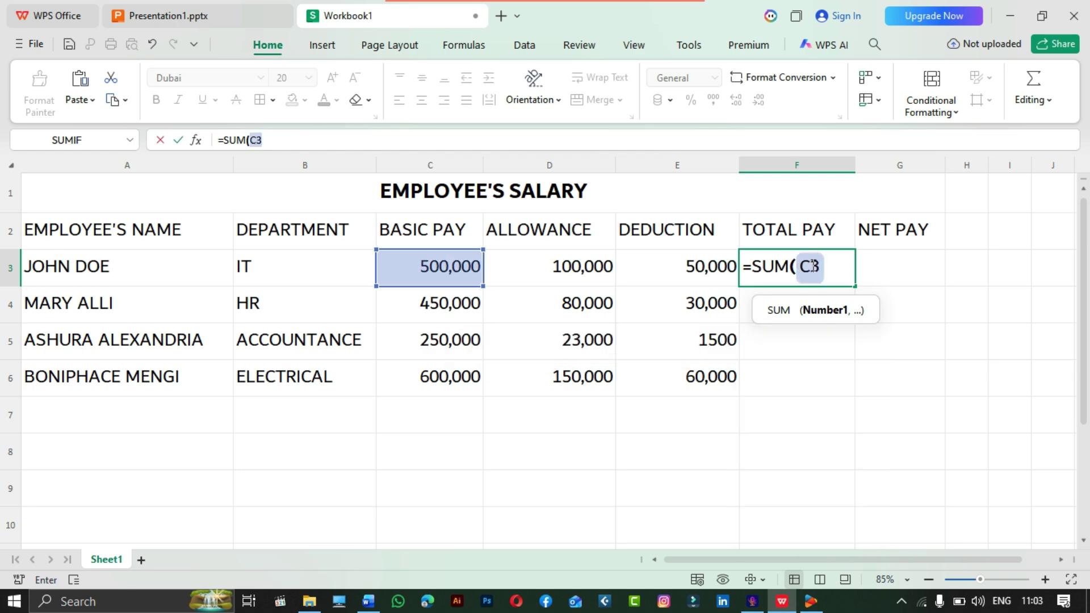
{"action": "type", "text": ","}
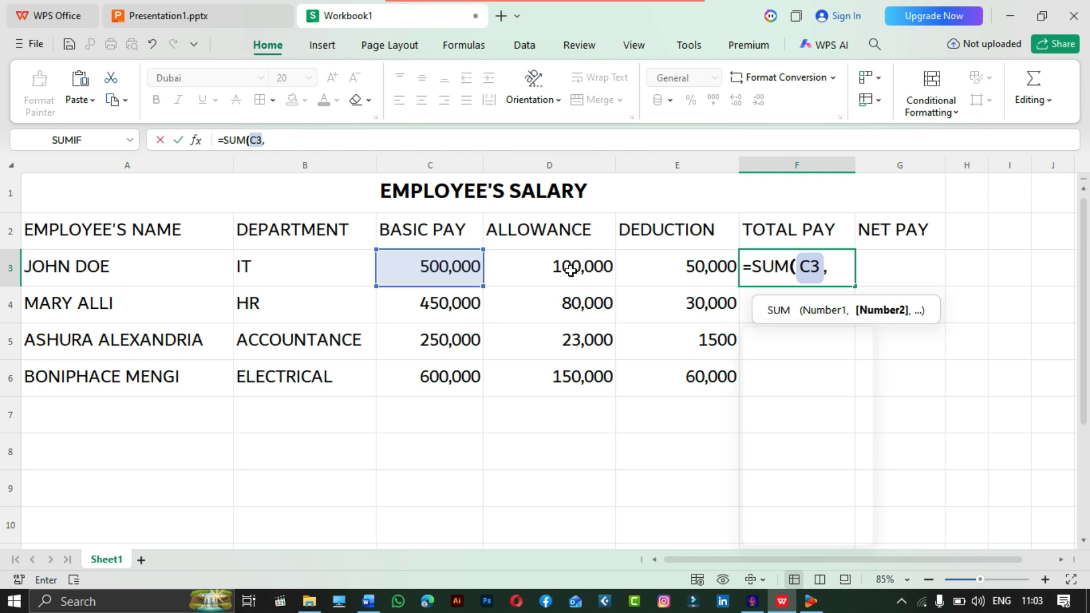
{"action": "type", "text": "D3"}
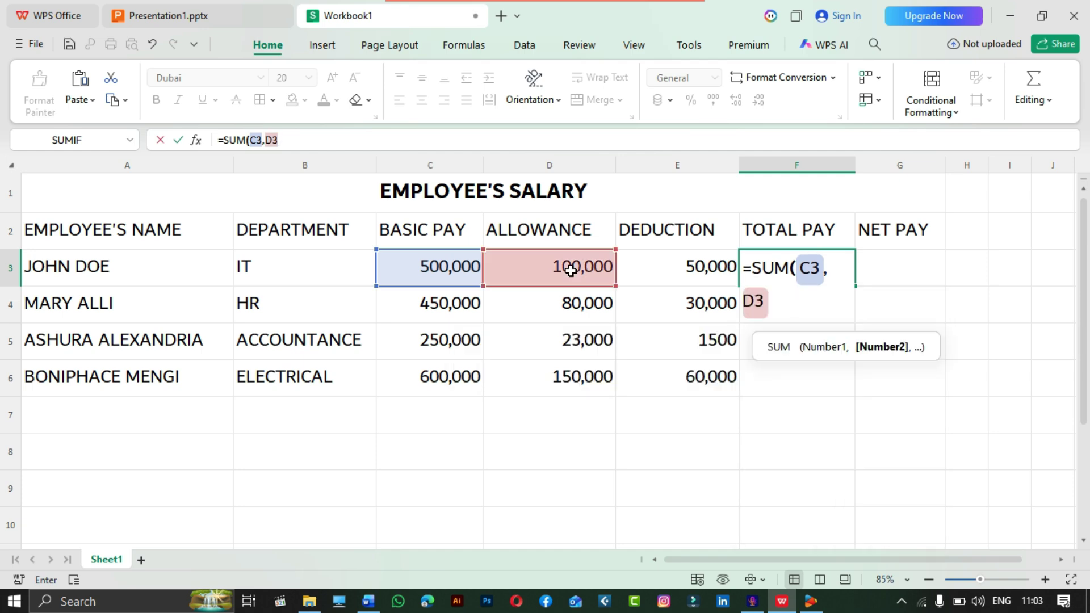
{"action": "type", "text": ")"}
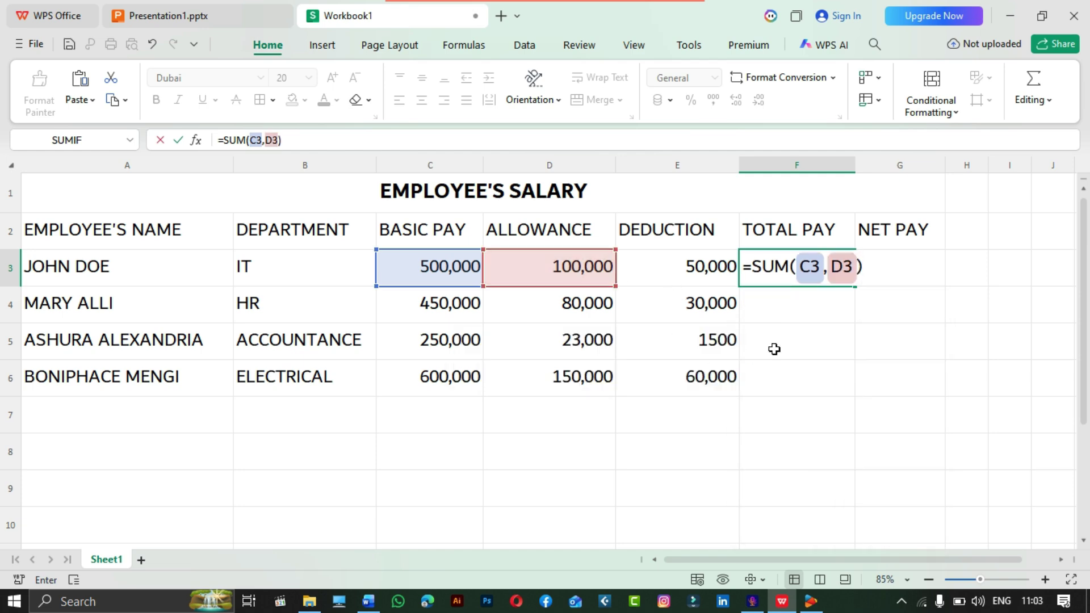
{"action": "left_click", "coordinate": [827, 347]}
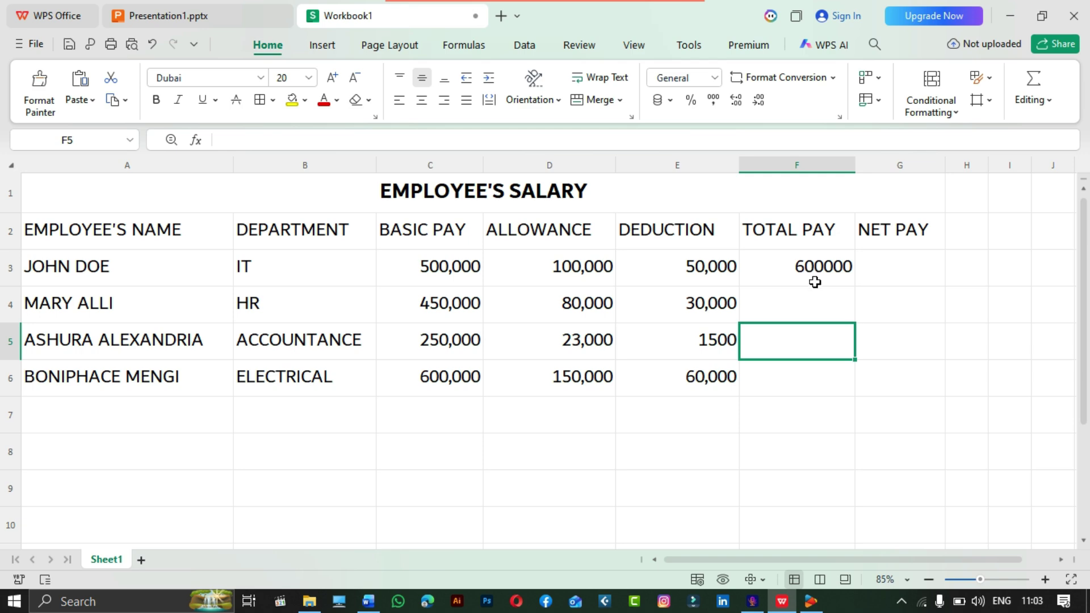
- Fill the total pay formula from F3 down to F6 for the remaining employees
{"action": "left_click", "coordinate": [829, 268]}
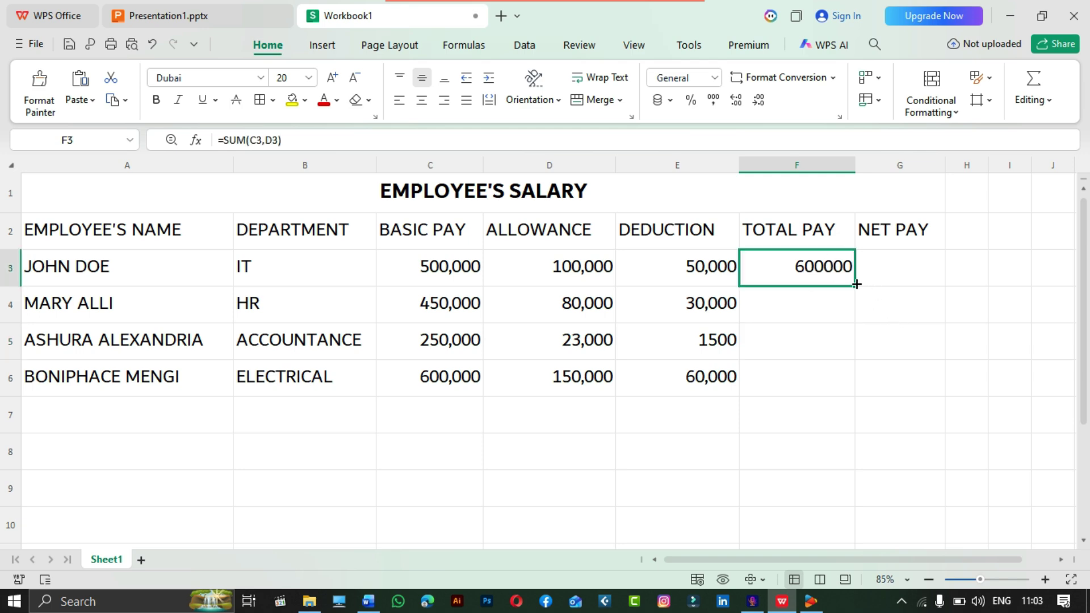
{"action": "left_click_drag", "start_coordinate": [856, 284], "coordinate": [840, 384]}
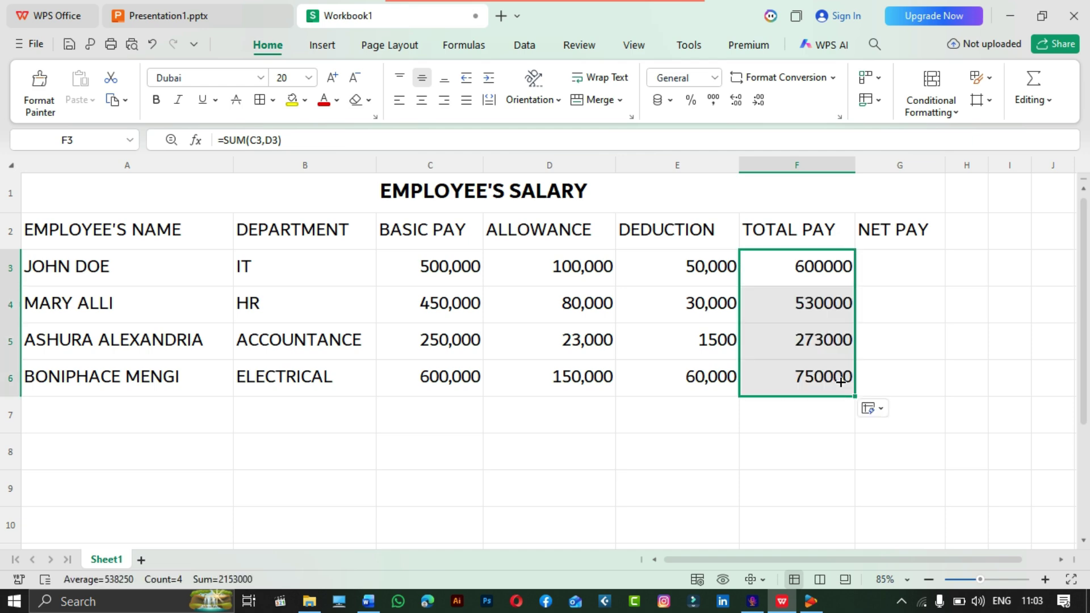
{"action": "left_click", "coordinate": [799, 416]}
{"action": "left_click", "coordinate": [917, 392]}
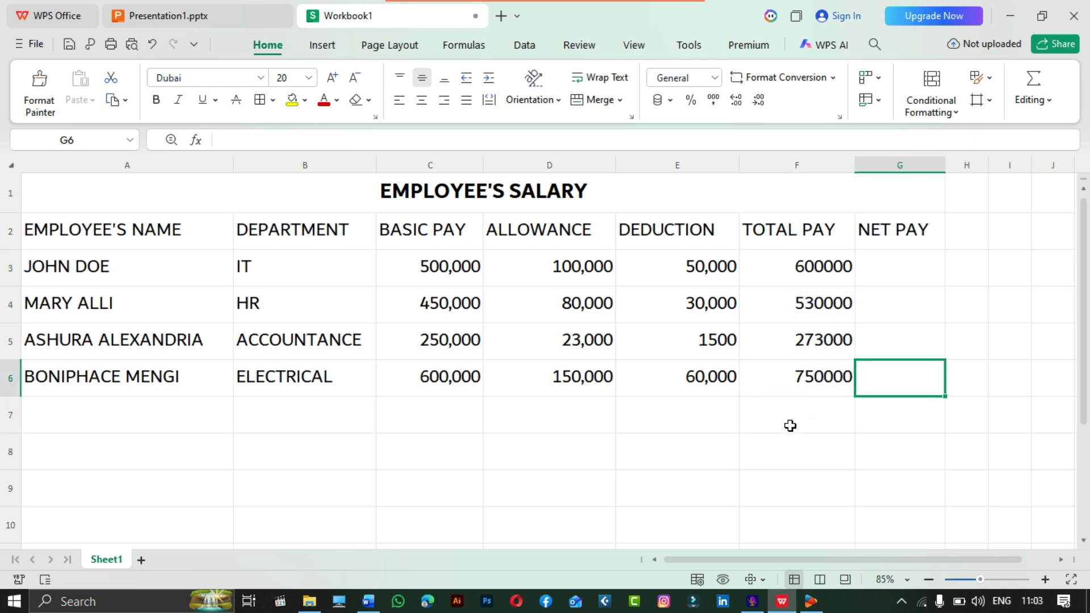
- Make the column headings in A2:G2 bold
{"action": "left_click", "coordinate": [908, 233]}
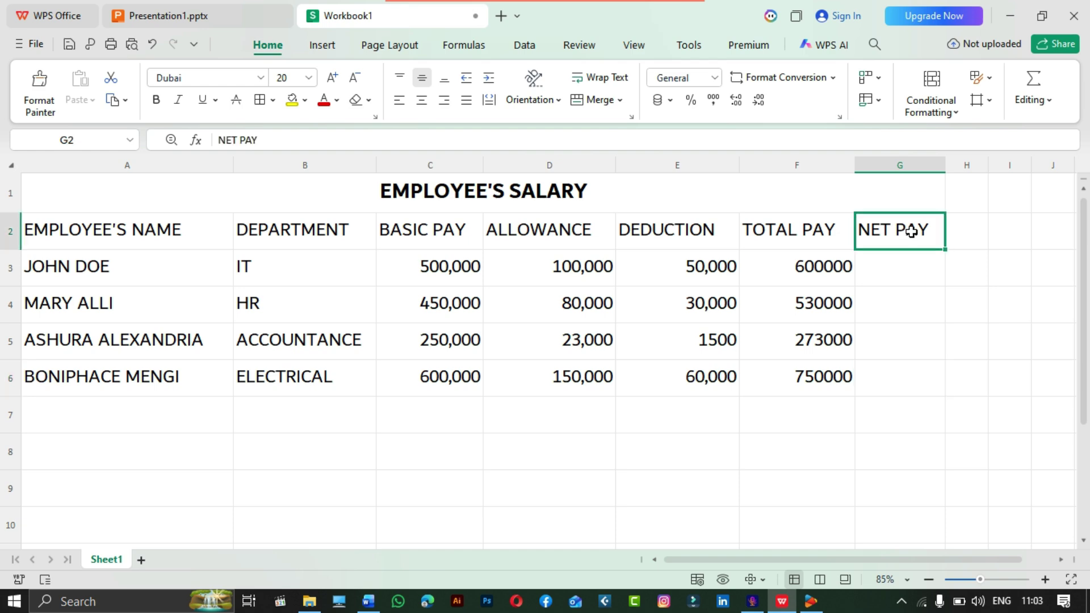
{"action": "left_click", "coordinate": [977, 234]}
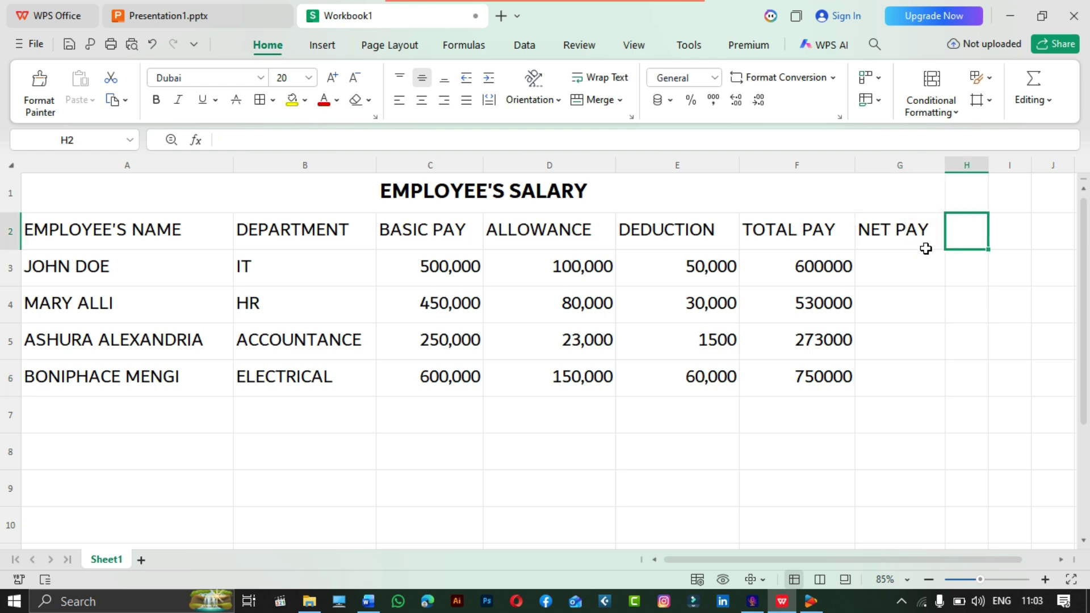
{"action": "left_click", "coordinate": [890, 245]}
{"action": "left_click_drag", "start_coordinate": [890, 245], "coordinate": [143, 231]}
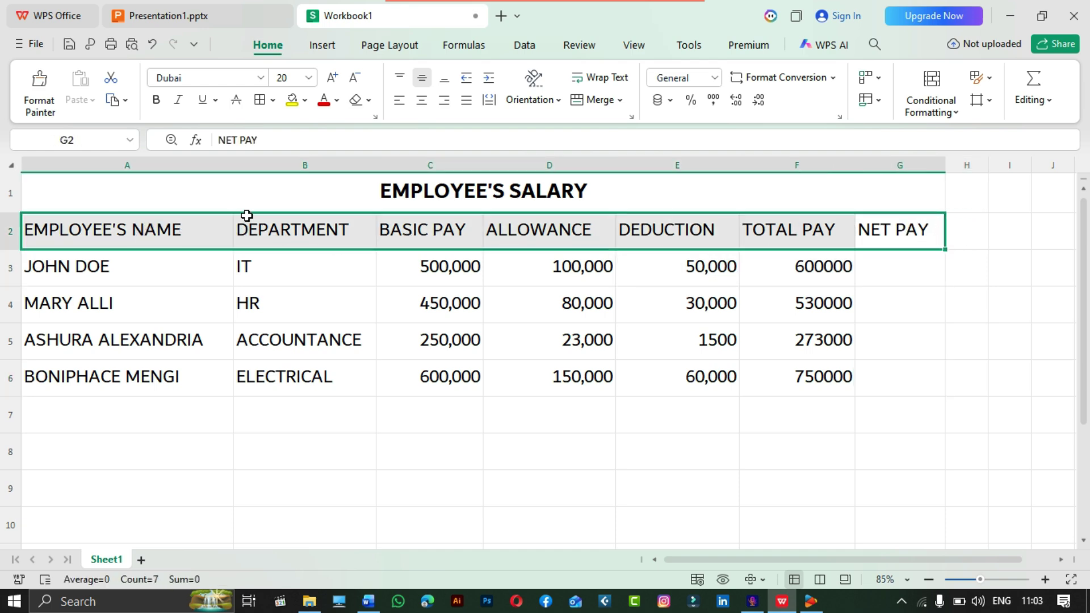
{"action": "left_click", "coordinate": [158, 100]}
{"action": "left_click", "coordinate": [915, 360]}
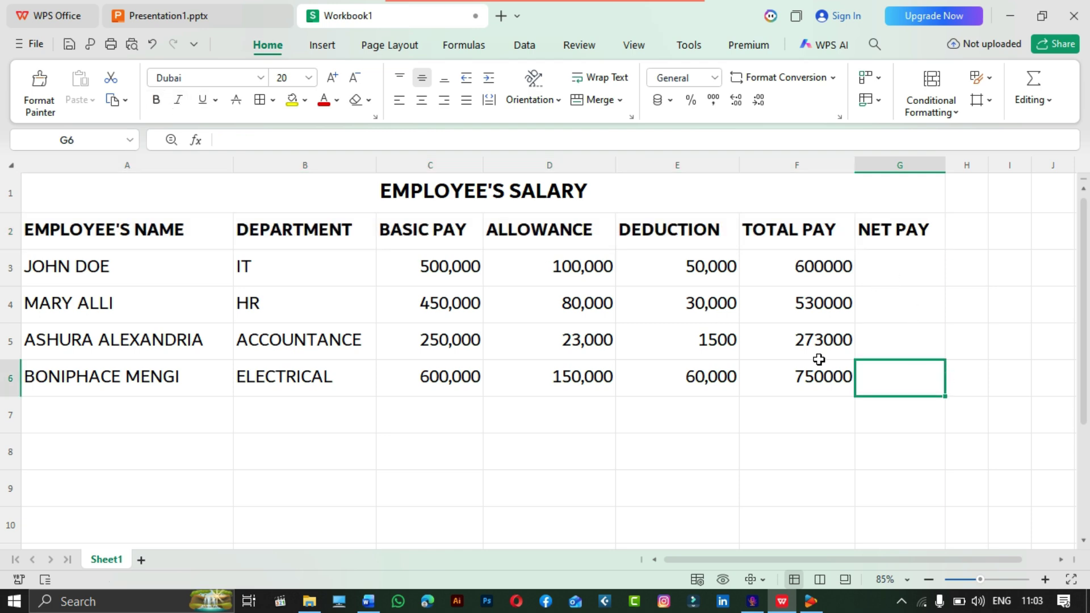
- Enter the formula =(F3-E3) in G3 to calculate the first employee's net pay
{"action": "left_click", "coordinate": [891, 274]}
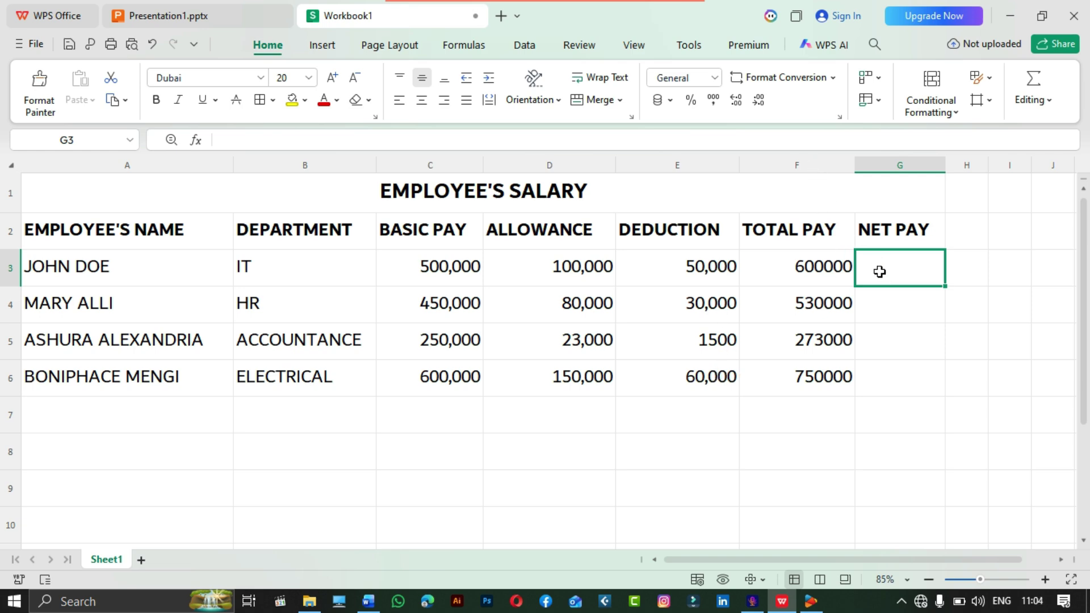
{"action": "type", "text": "=D"}
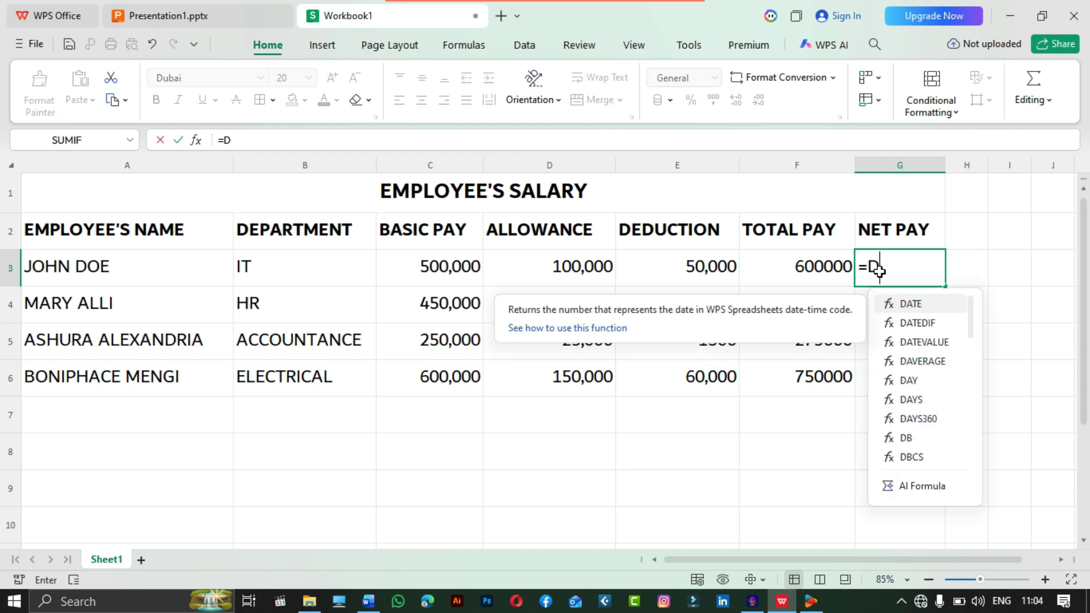
{"action": "key", "text": "BackSpace"}
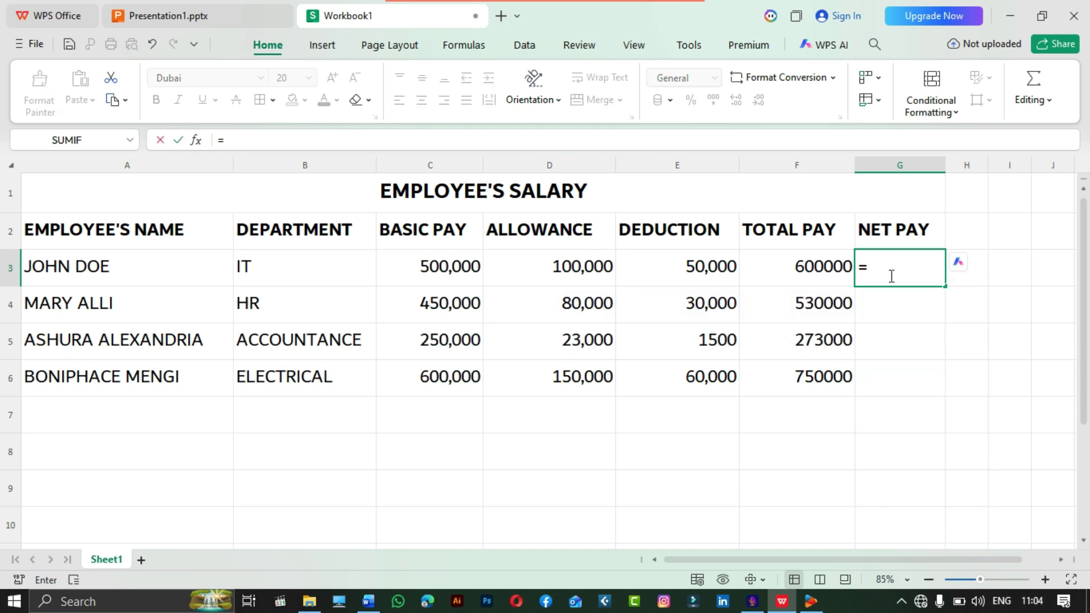
{"action": "type", "text": "(F3"}
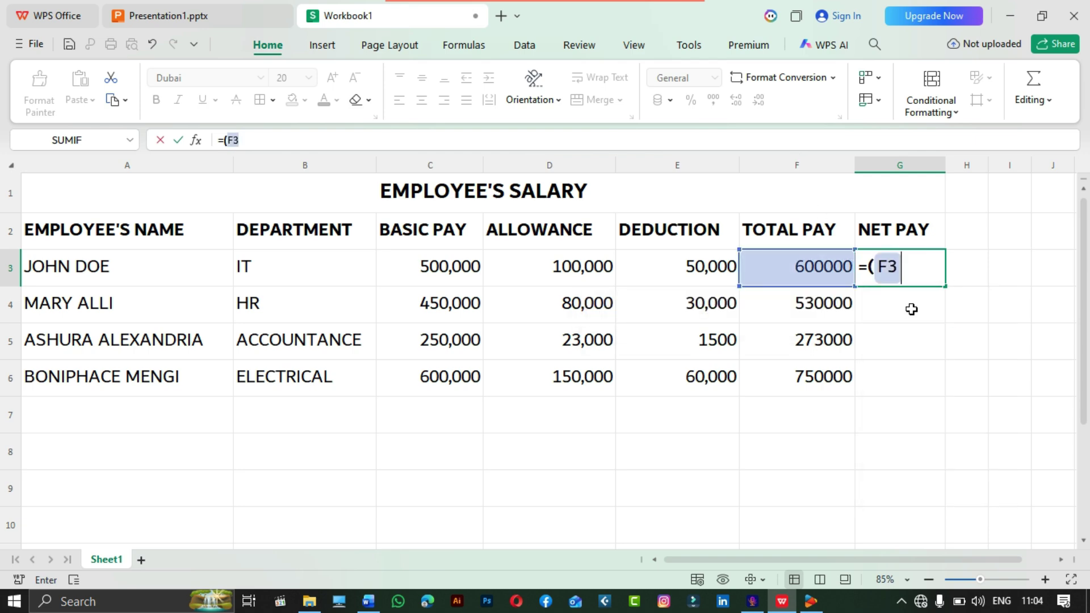
{"action": "type", "text": "-"}
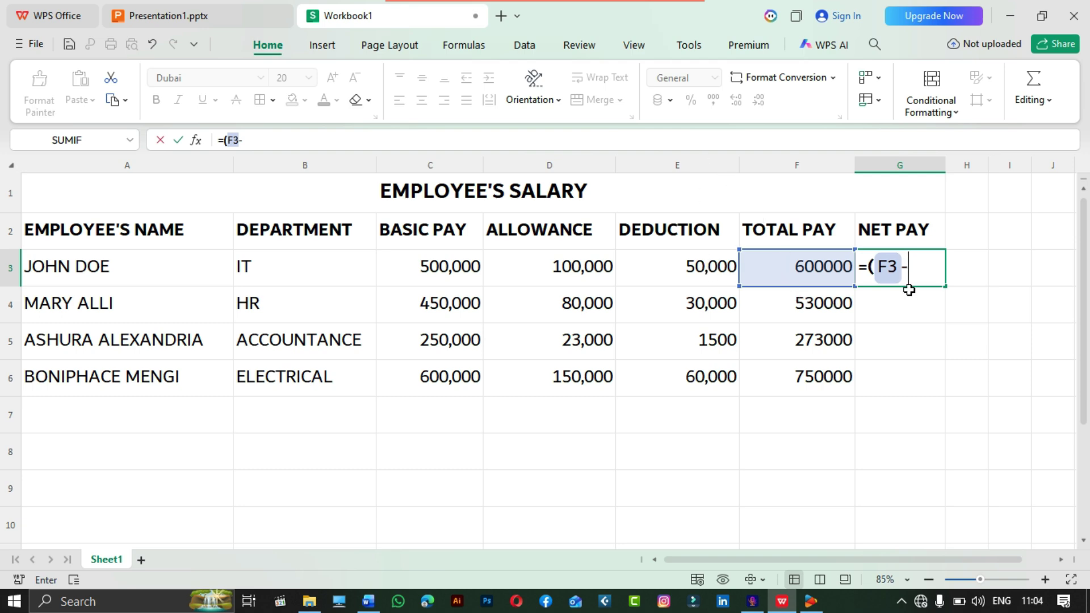
{"action": "type", "text": "E3"}
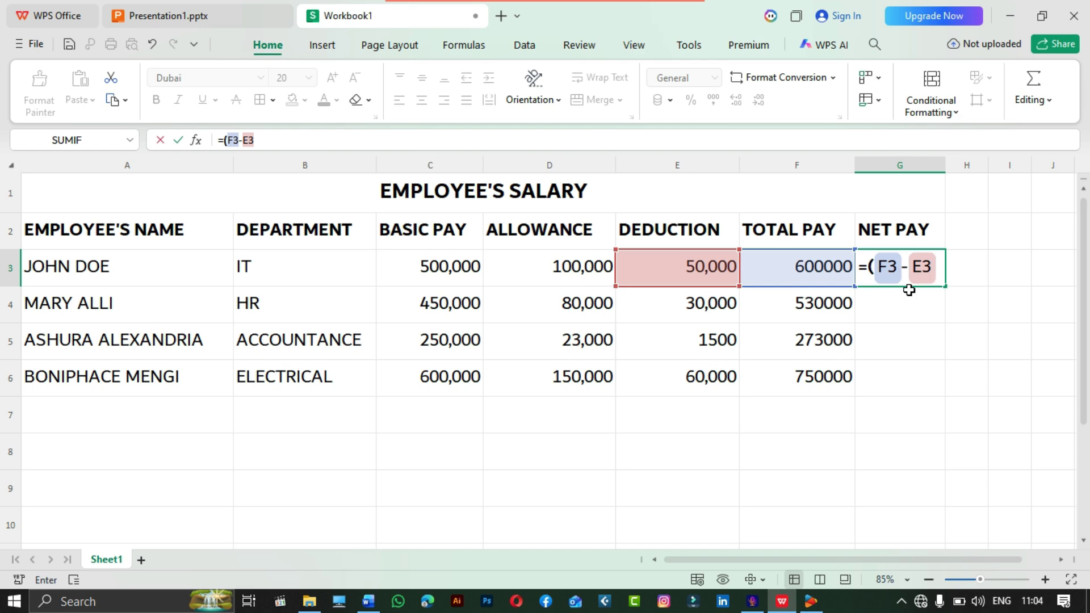
{"action": "type", "text": ")"}
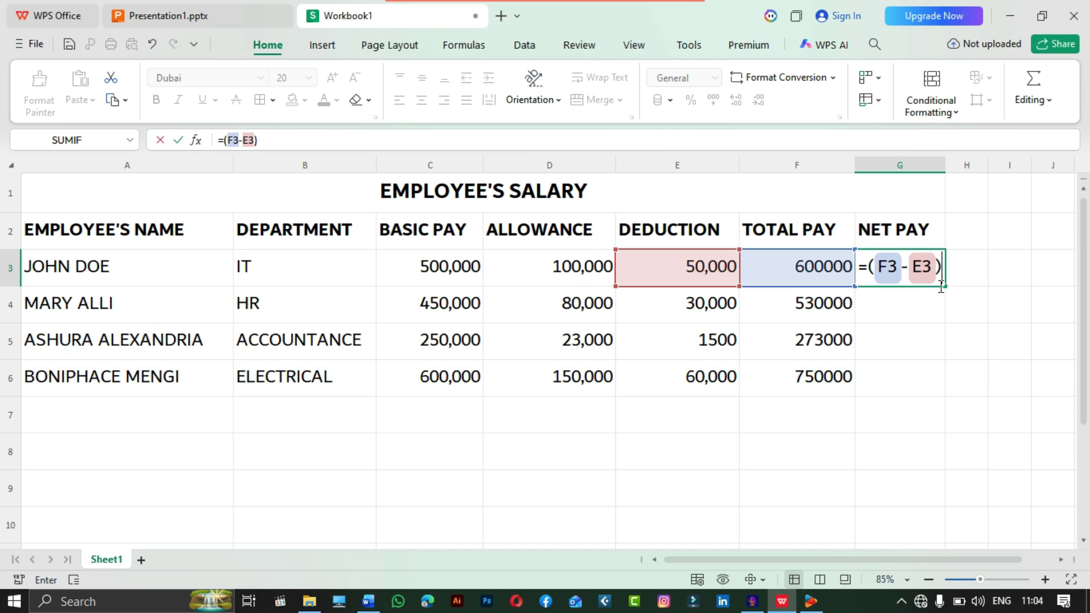
{"action": "left_click", "coordinate": [934, 347]}
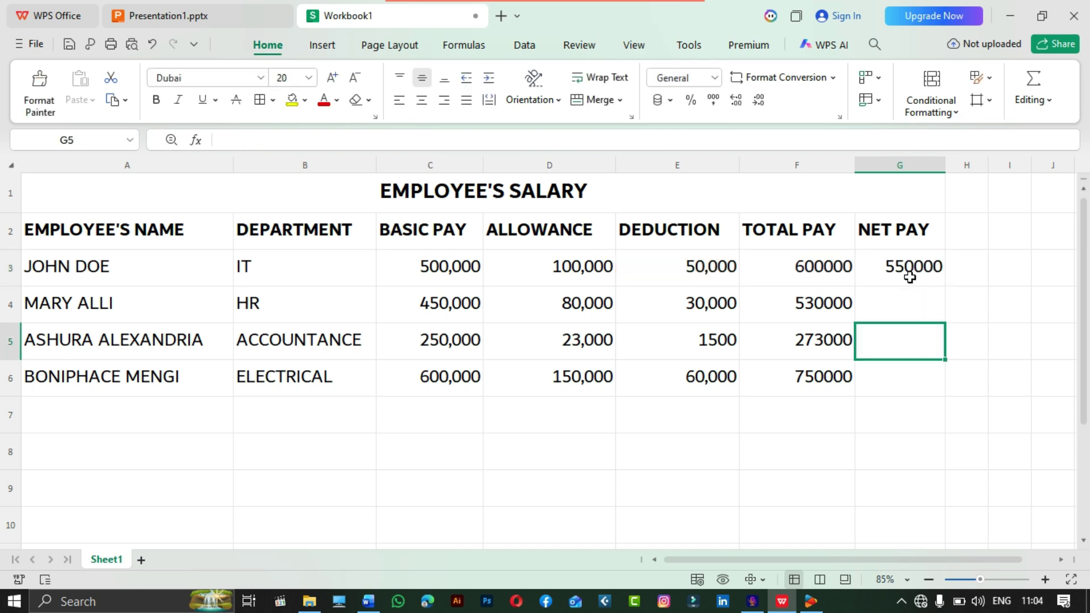
- Fill the net pay formula from G3 down to G6 for the remaining employees
{"action": "left_click", "coordinate": [914, 271]}
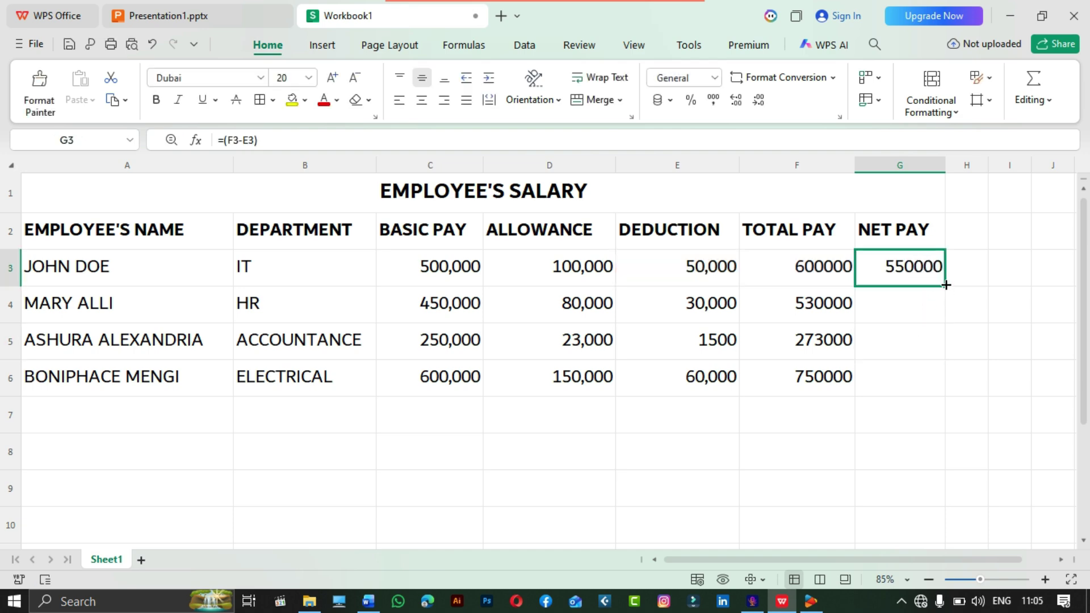
{"action": "left_click_drag", "start_coordinate": [946, 285], "coordinate": [924, 377]}
{"action": "left_click", "coordinate": [897, 460]}
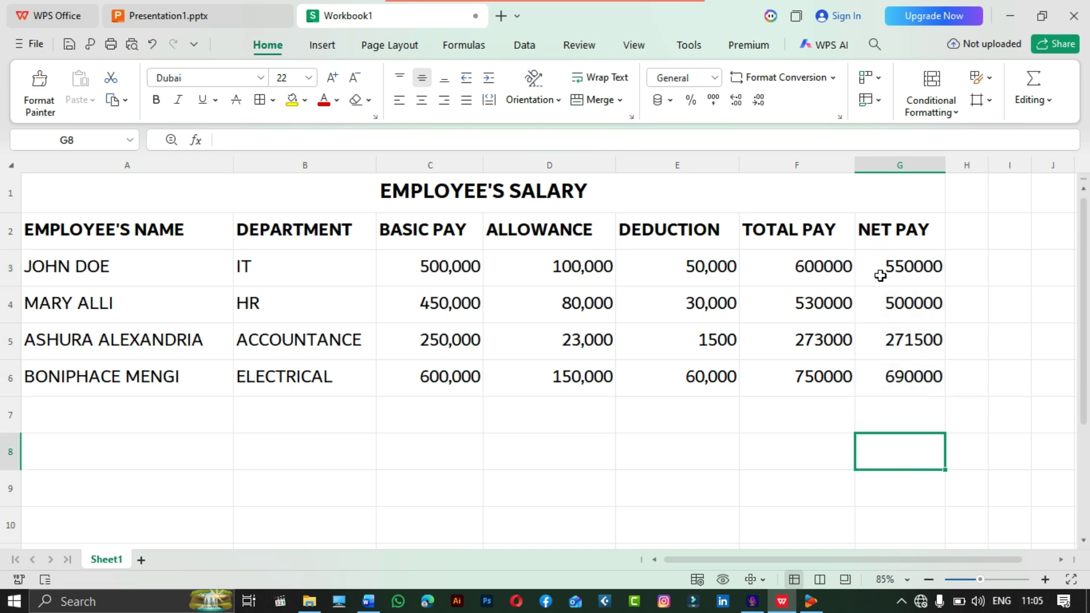
{"action": "left_click_drag", "start_coordinate": [932, 390], "coordinate": [883, 277]}
{"action": "left_click", "coordinate": [787, 454]}
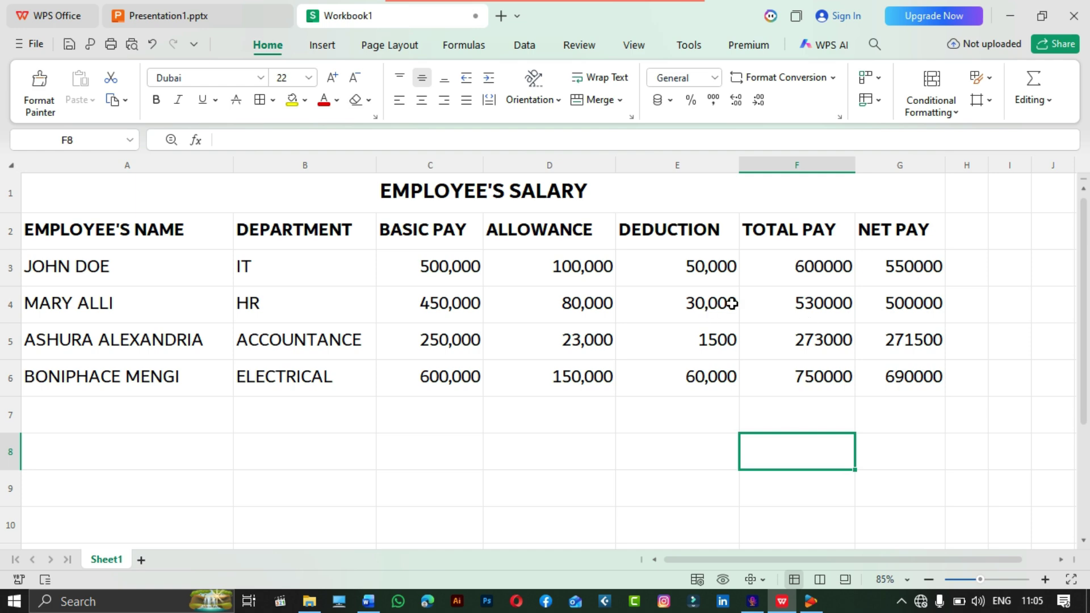
{"action": "left_click_drag", "start_coordinate": [912, 229], "coordinate": [117, 227]}
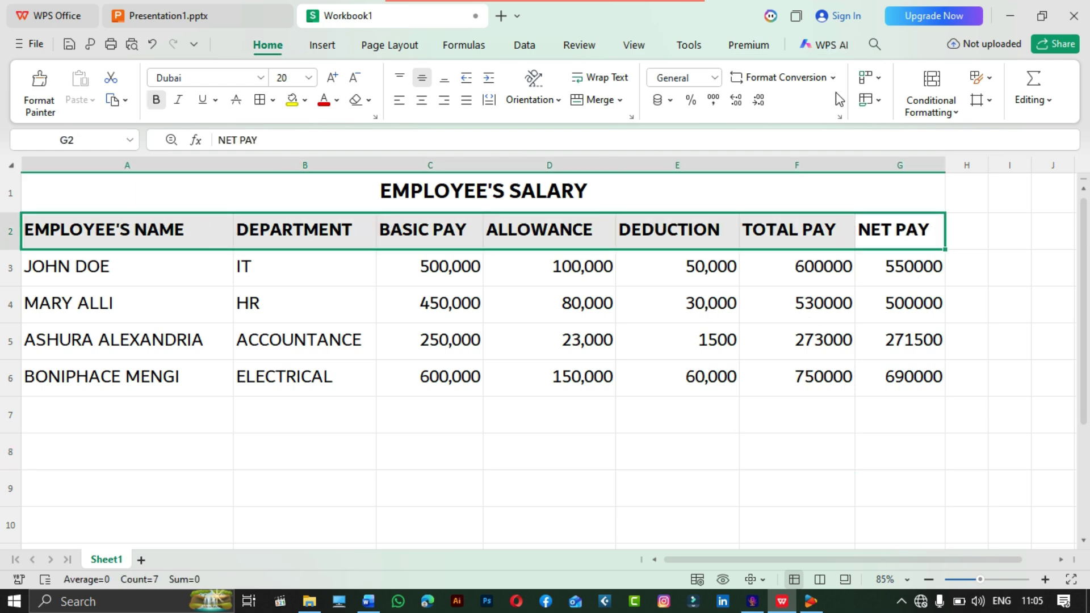
{"action": "left_click", "coordinate": [768, 403]}
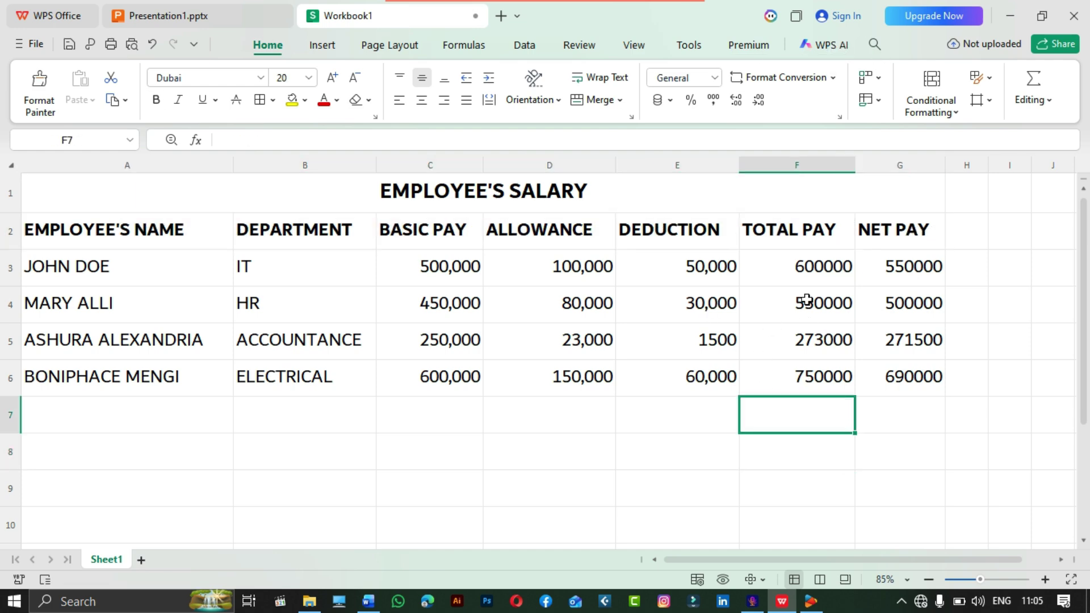
{"action": "left_click", "coordinate": [917, 231]}
{"action": "left_click_drag", "start_coordinate": [933, 232], "coordinate": [116, 226]}
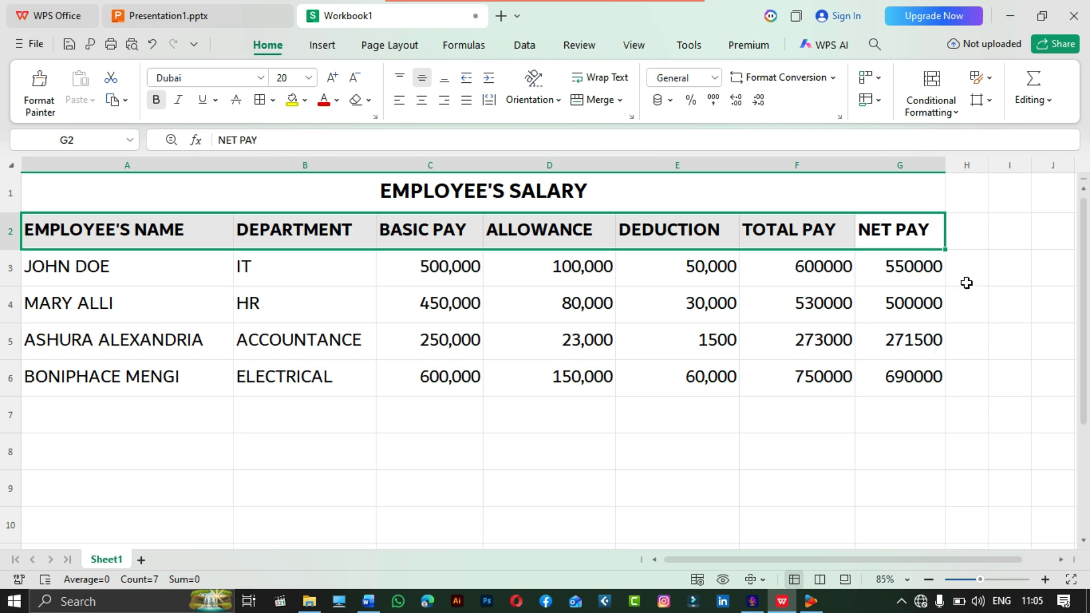
{"action": "left_click", "coordinate": [925, 449]}
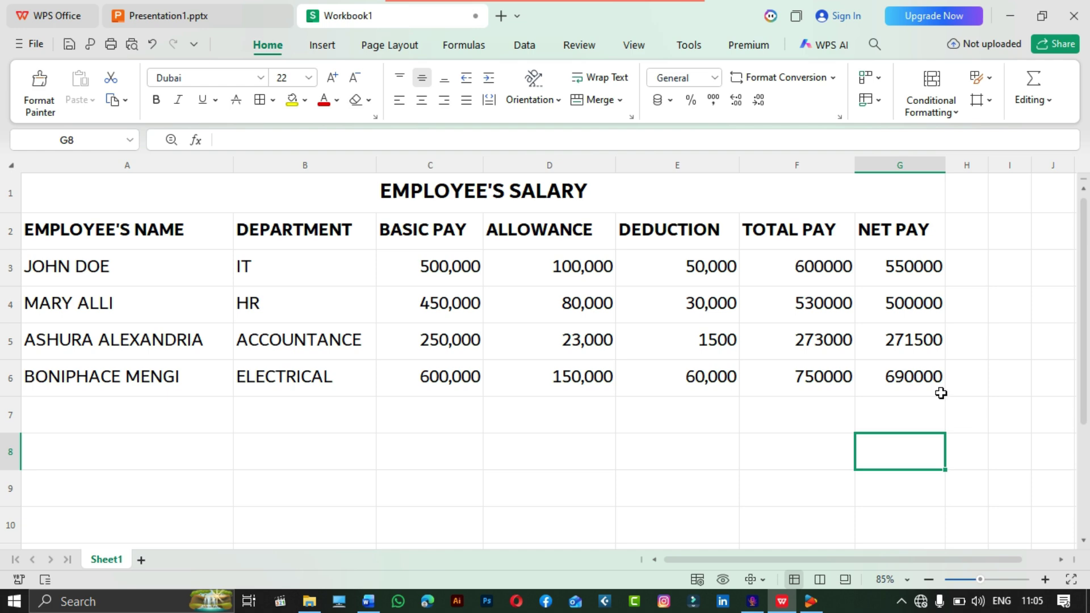
- Select the employee data range A3:G6 and check the print titles settings in Page Setup
{"action": "left_click_drag", "start_coordinate": [939, 390], "coordinate": [62, 255]}
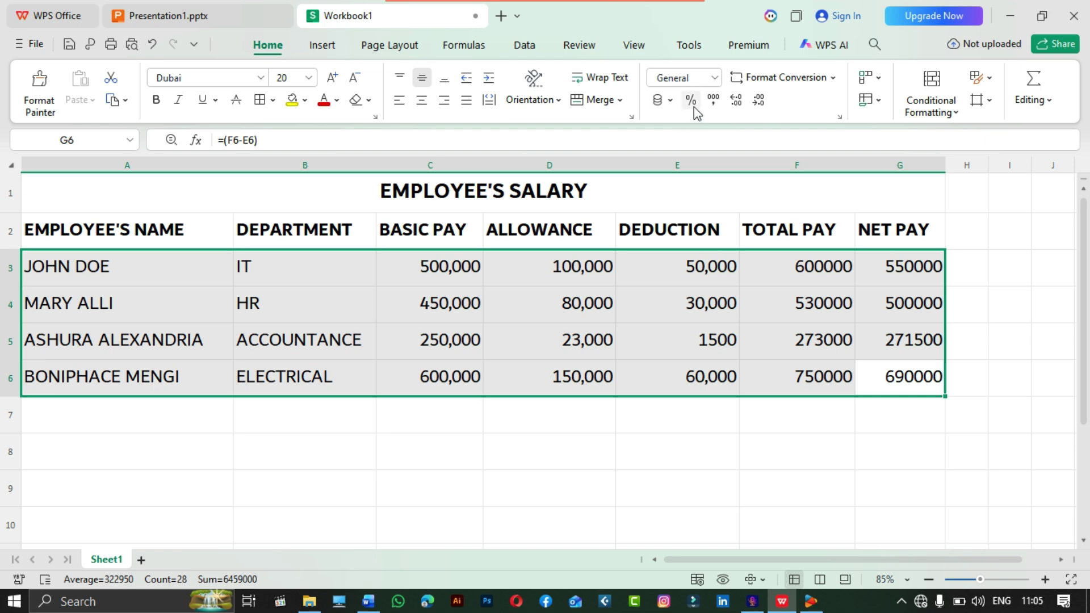
{"action": "left_click", "coordinate": [395, 47]}
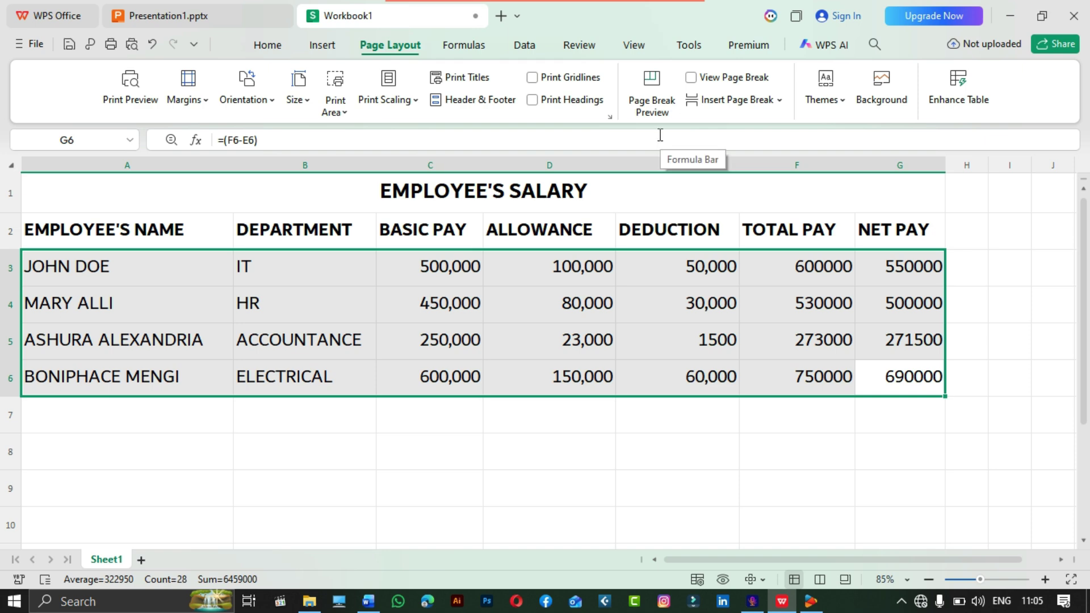
{"action": "left_click", "coordinate": [474, 79]}
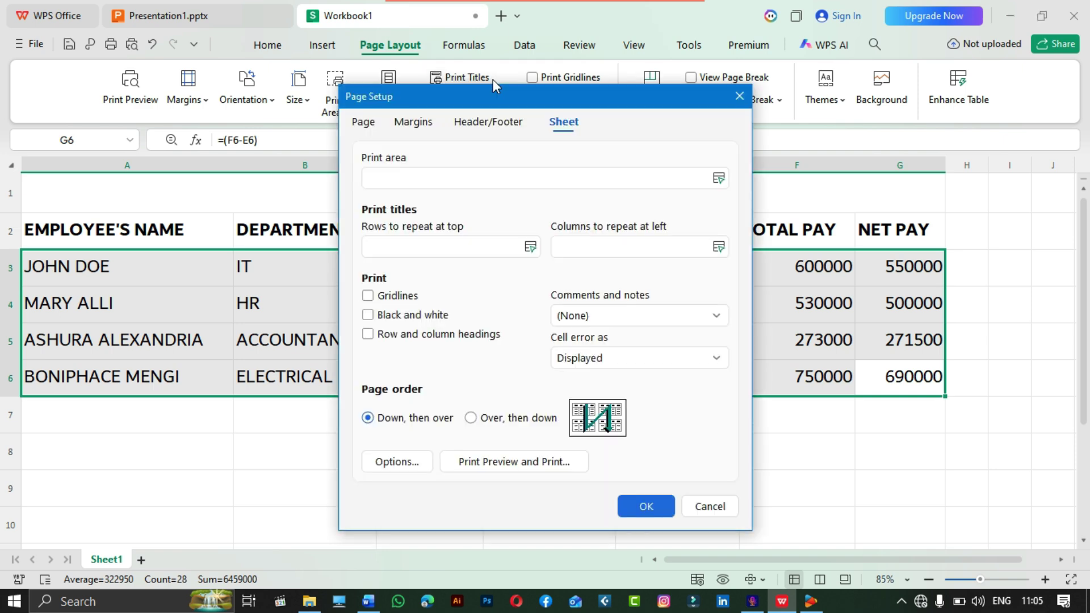
{"action": "left_click", "coordinate": [732, 100]}
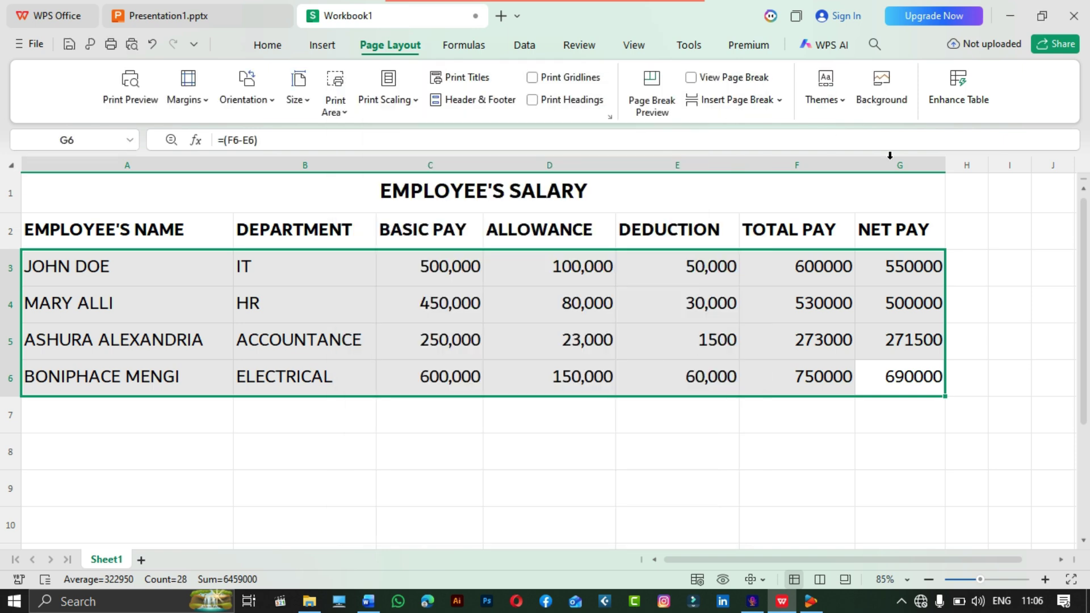
- Apply a green-to-white color scale as conditional formatting to the employee data range A3:G6
{"action": "left_click", "coordinate": [268, 45]}
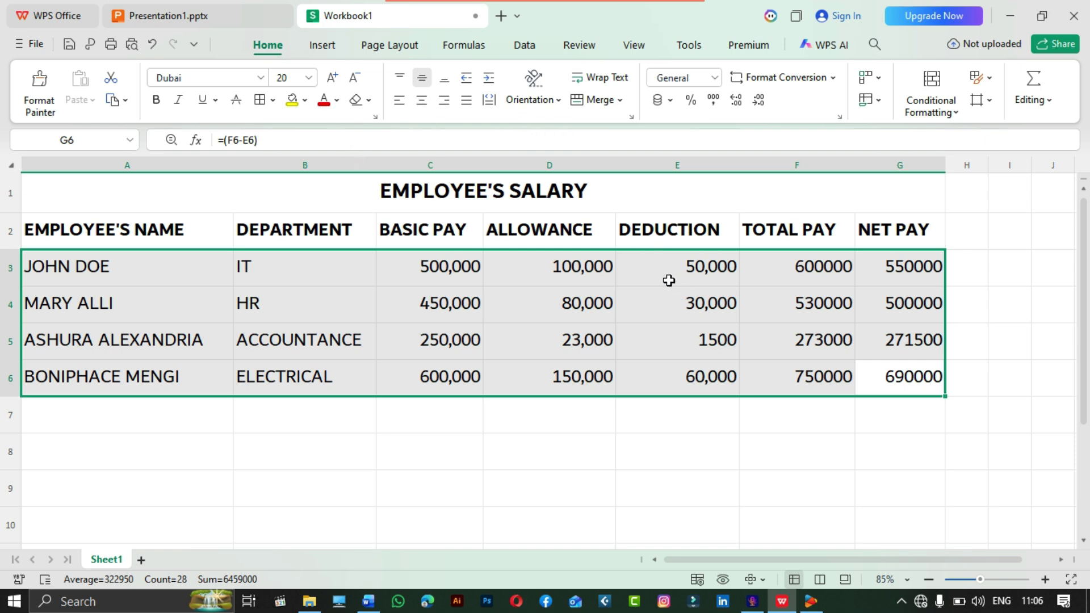
{"action": "left_click", "coordinate": [939, 116]}
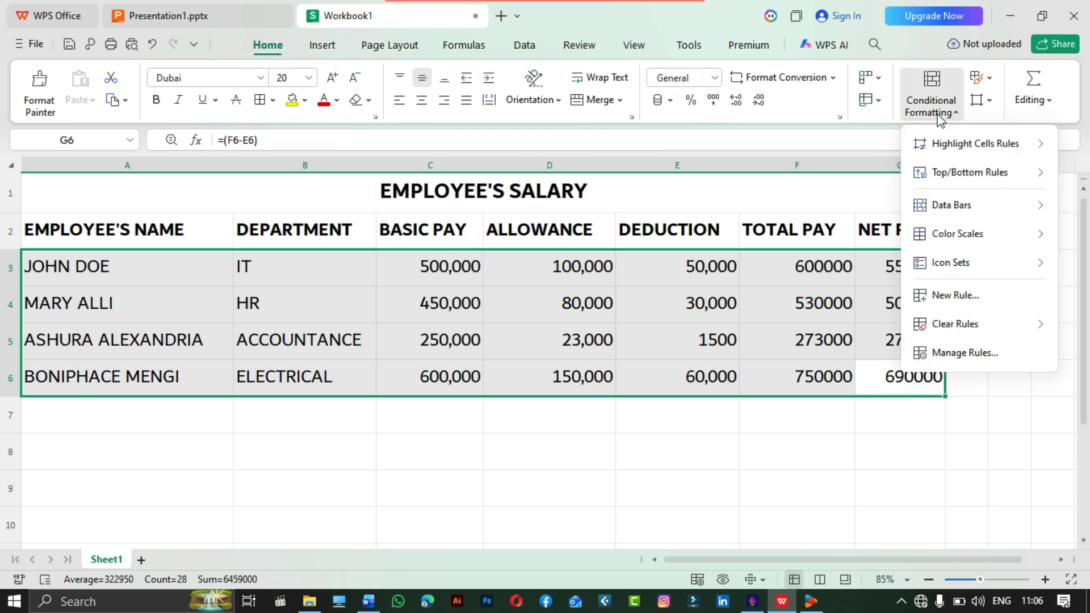
{"action": "mouse_move", "coordinate": [1004, 240]}
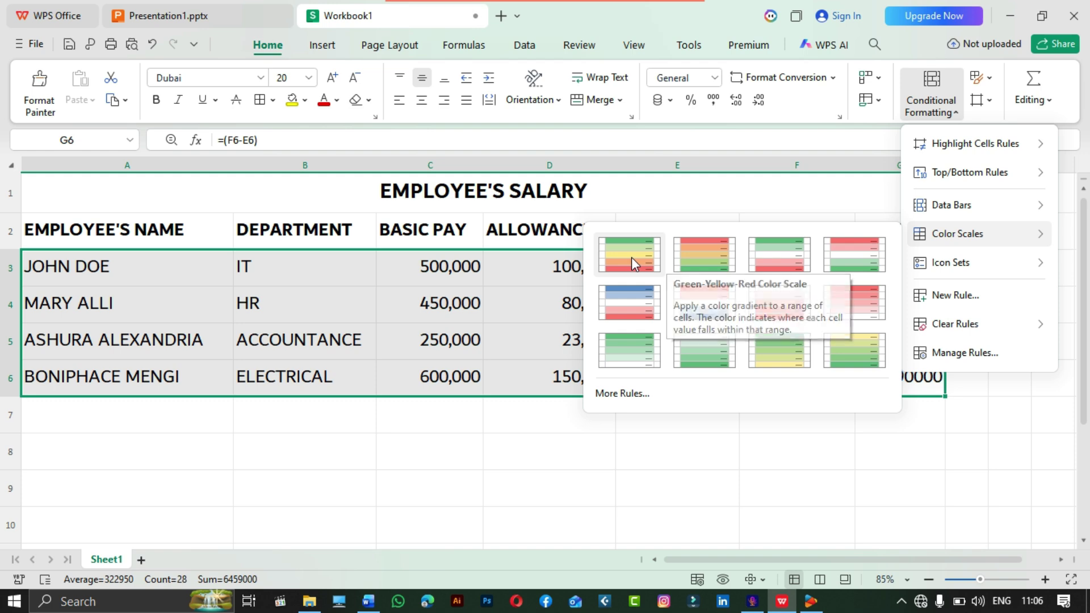
{"action": "left_click", "coordinate": [625, 343]}
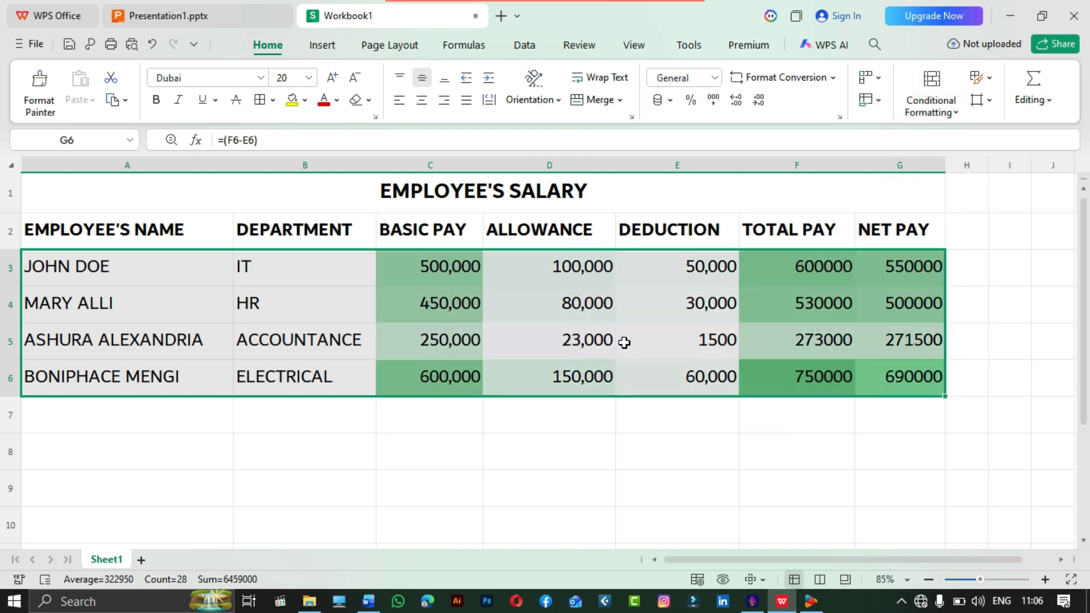
{"action": "left_click", "coordinate": [712, 445]}
{"action": "left_click", "coordinate": [486, 449]}
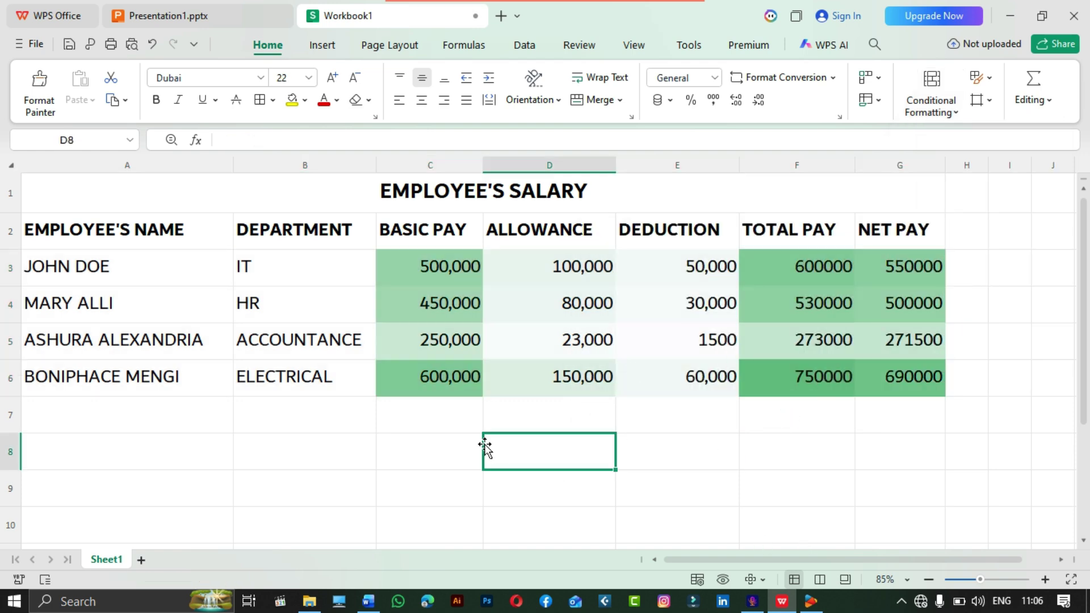
{"action": "left_click", "coordinate": [772, 466]}
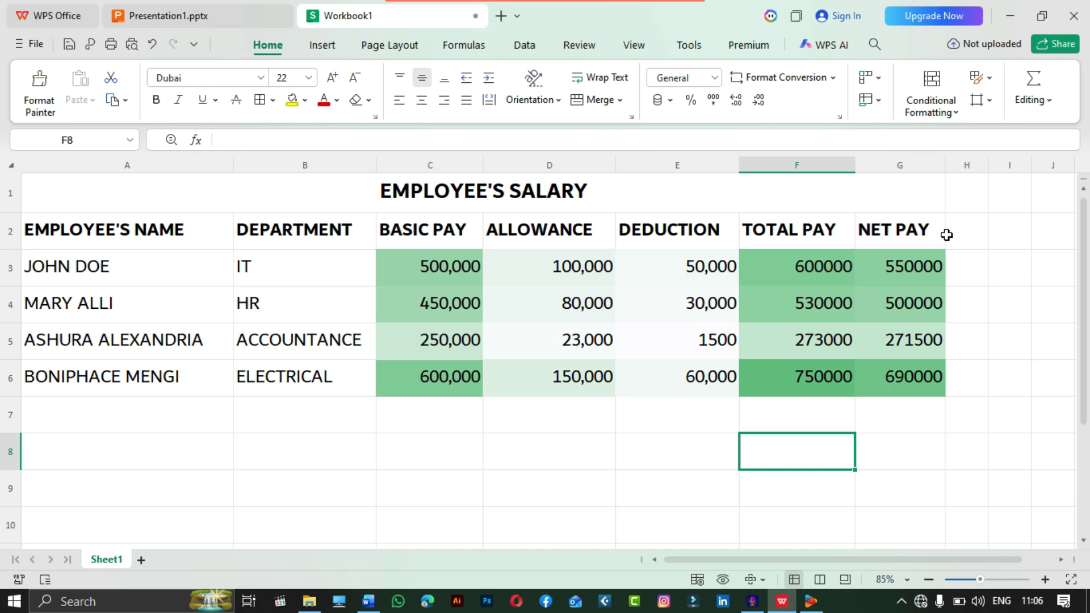
- Fill the column headings in A2:G2 with yellow
{"action": "left_click_drag", "start_coordinate": [945, 233], "coordinate": [108, 229]}
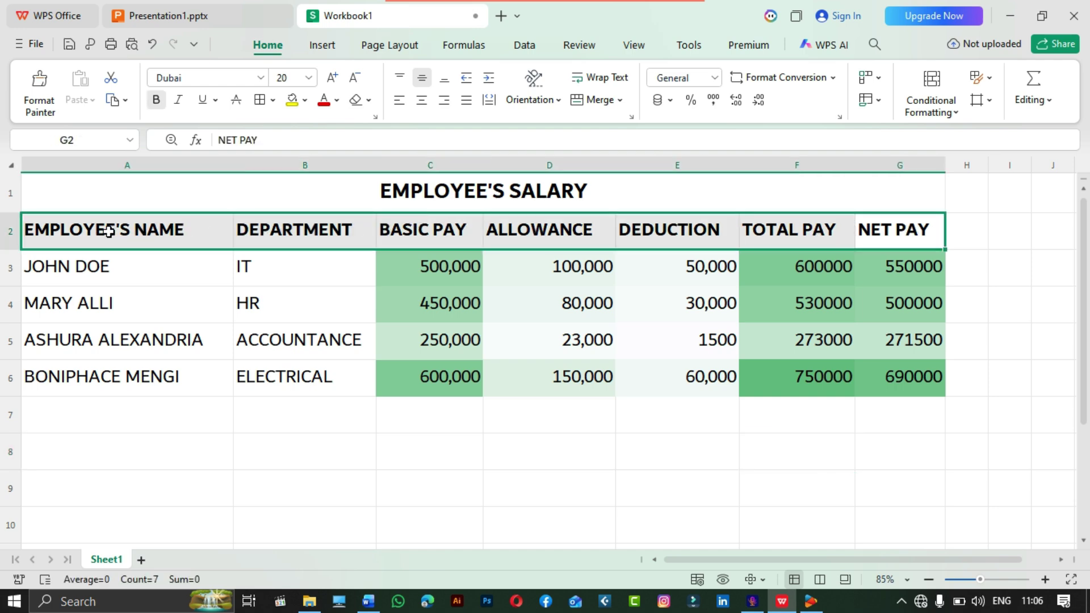
{"action": "left_click", "coordinate": [292, 101]}
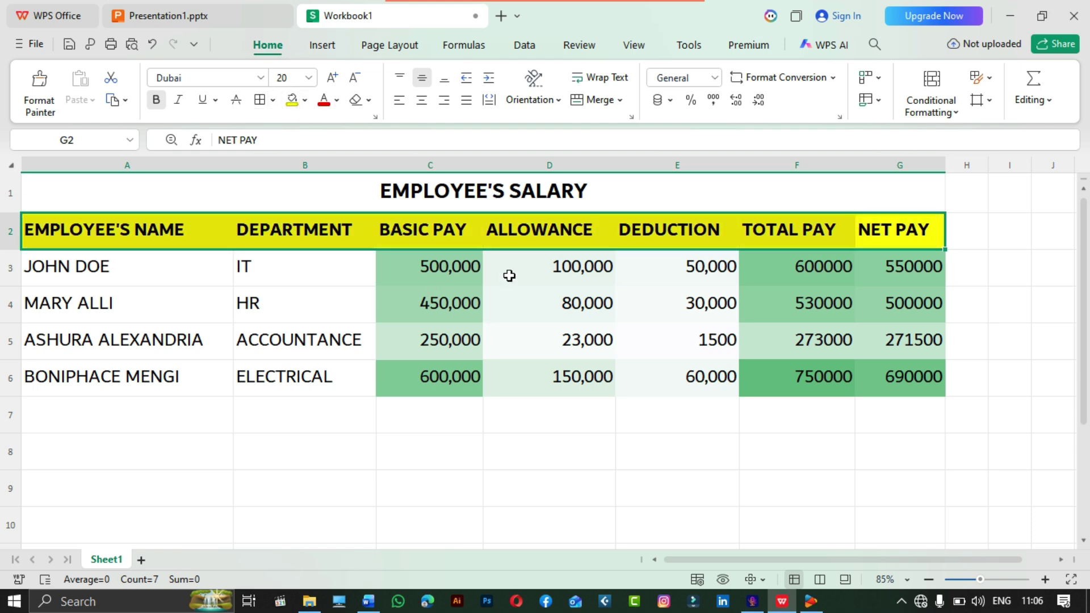
{"action": "left_click", "coordinate": [522, 233]}
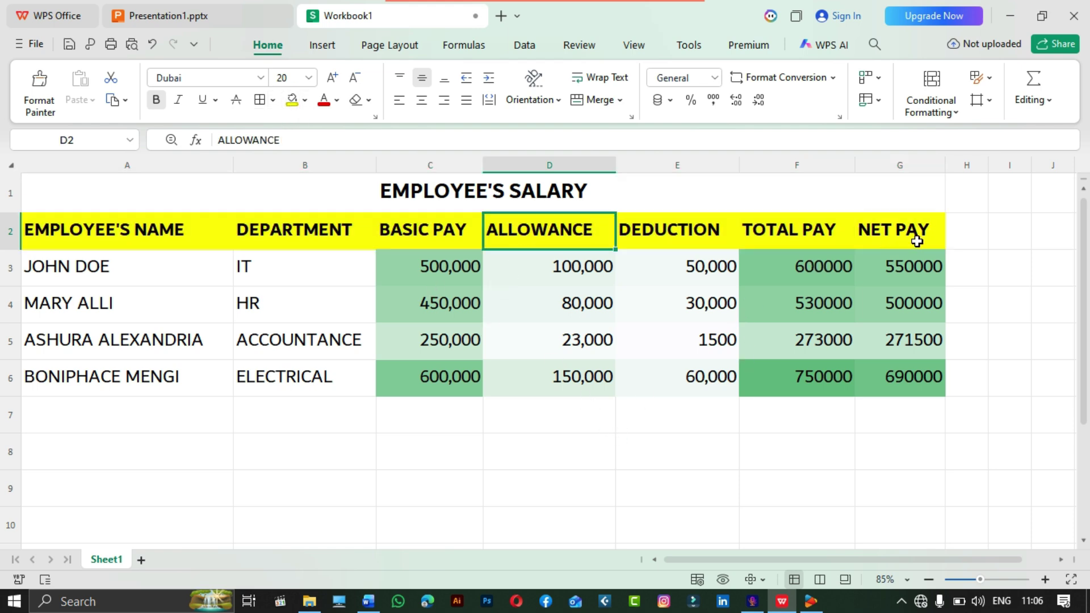
{"action": "double_click", "coordinate": [937, 231]}
{"action": "left_click", "coordinate": [421, 238]}
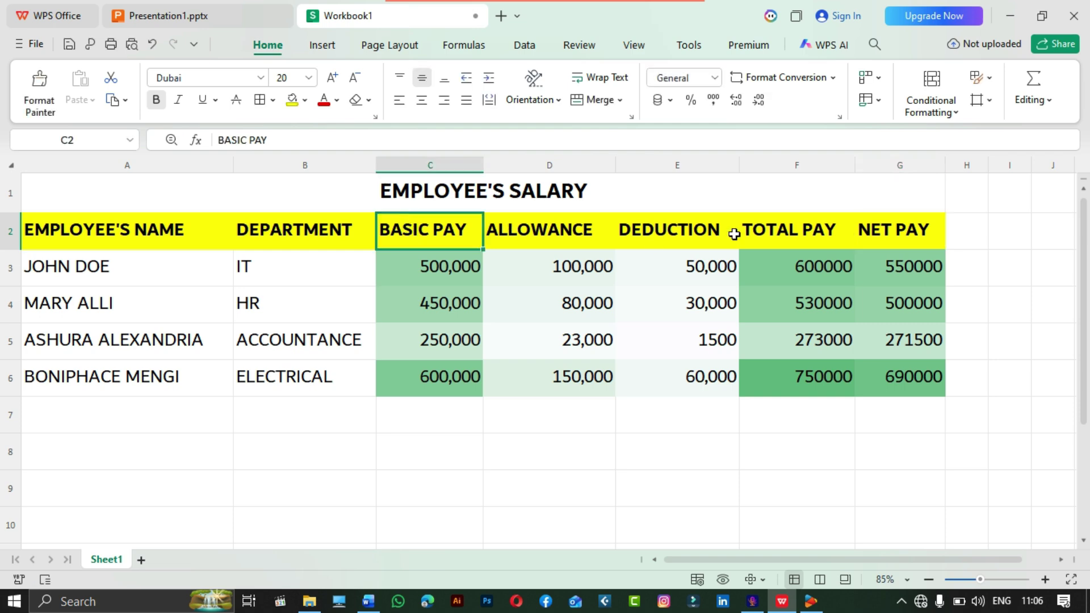
- Give the column headings in A2:G2 a gray fill and a black font color
{"action": "left_click_drag", "start_coordinate": [930, 226], "coordinate": [122, 238]}
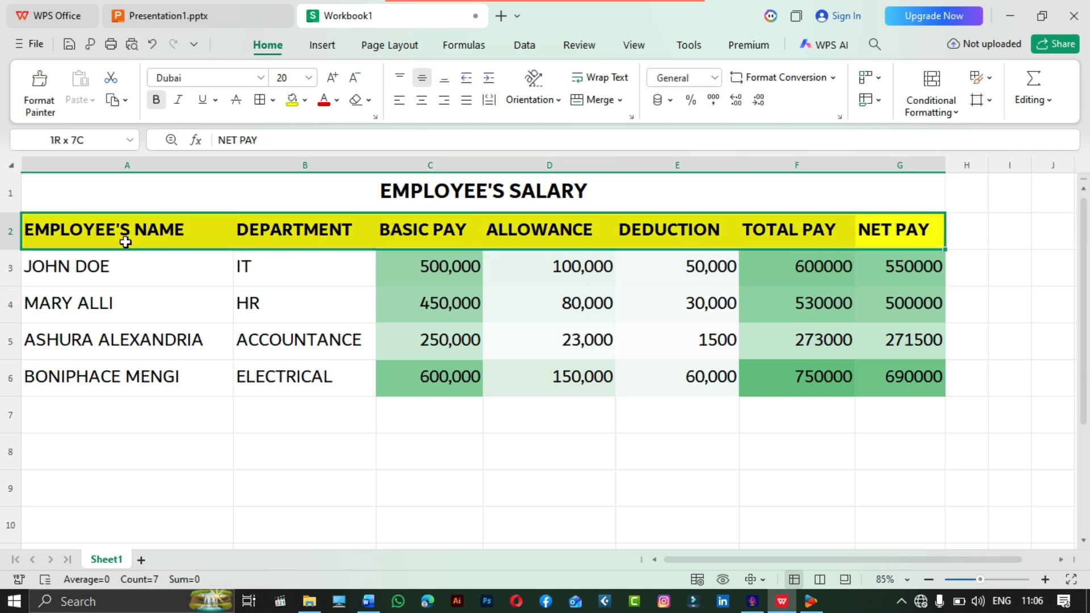
{"action": "left_click", "coordinate": [323, 101]}
{"action": "left_click", "coordinate": [306, 101]}
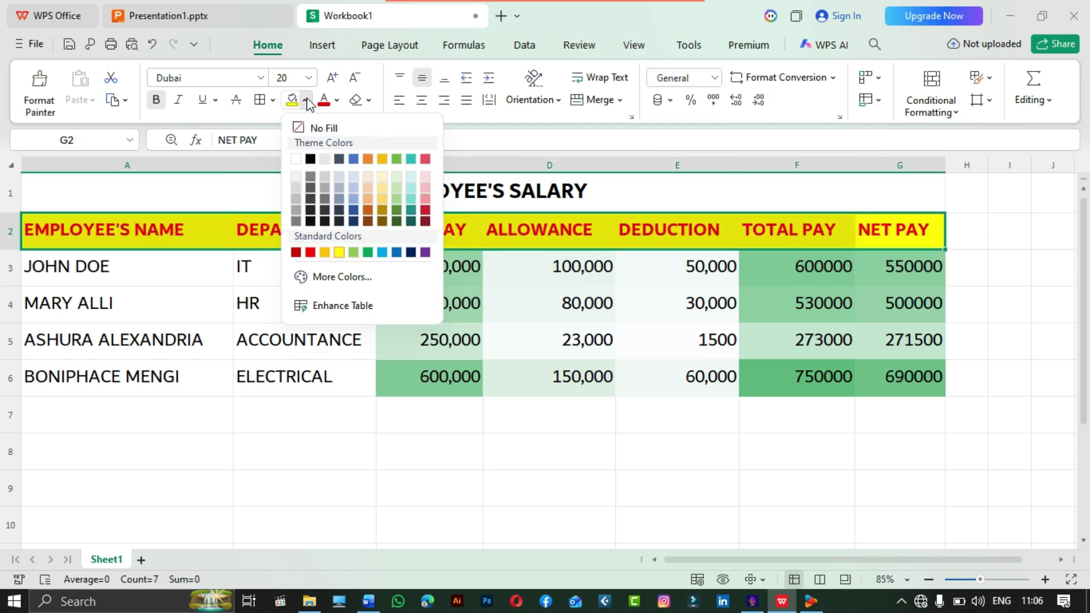
{"action": "left_click", "coordinate": [296, 198]}
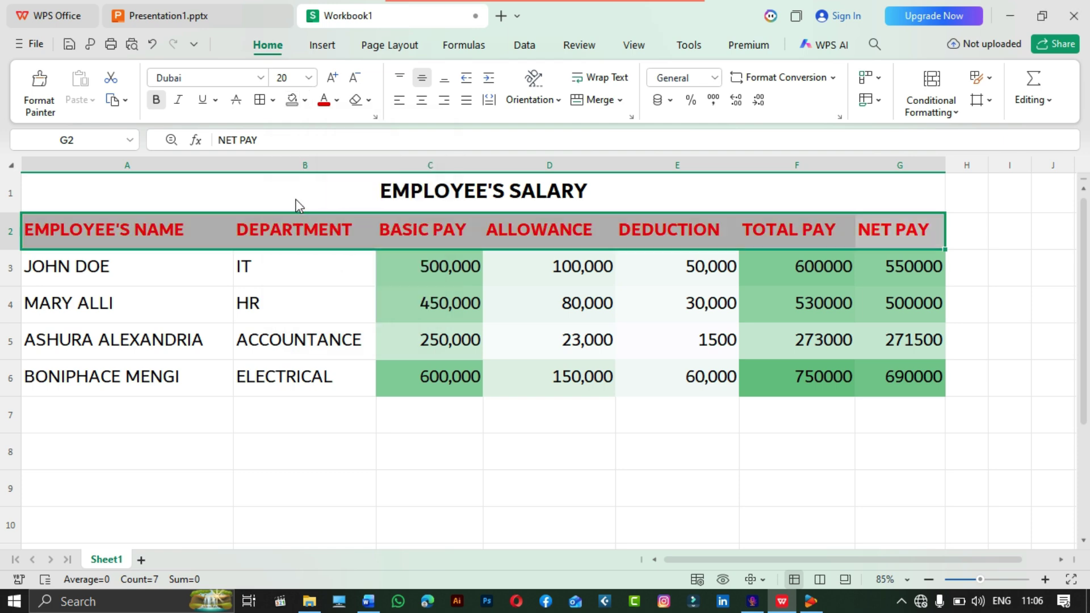
{"action": "left_click", "coordinate": [336, 102]}
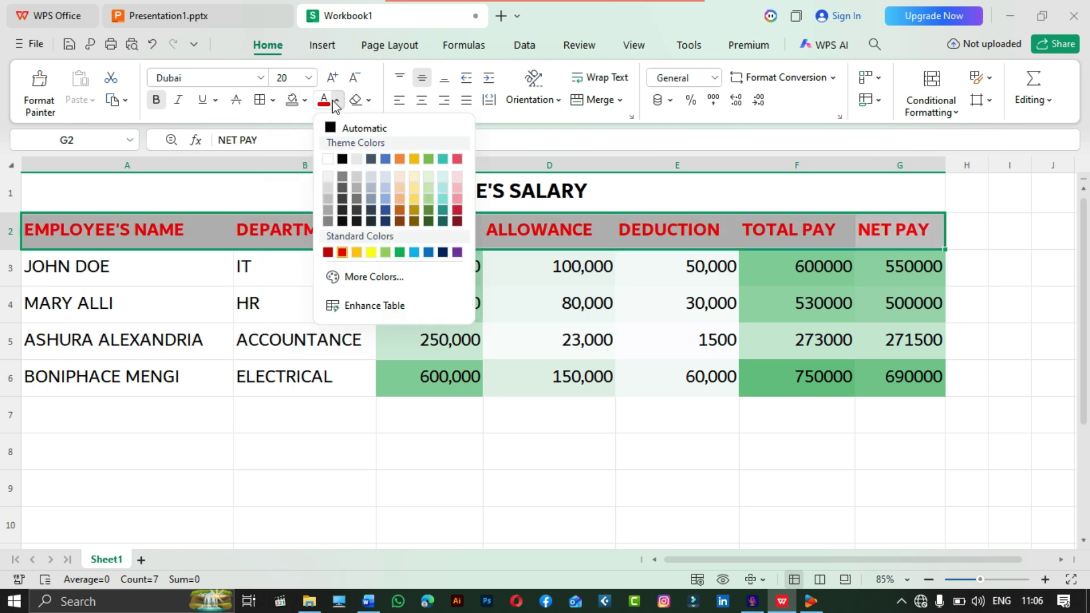
{"action": "left_click", "coordinate": [343, 222]}
{"action": "left_click", "coordinate": [550, 391]}
{"action": "left_click", "coordinate": [743, 466]}
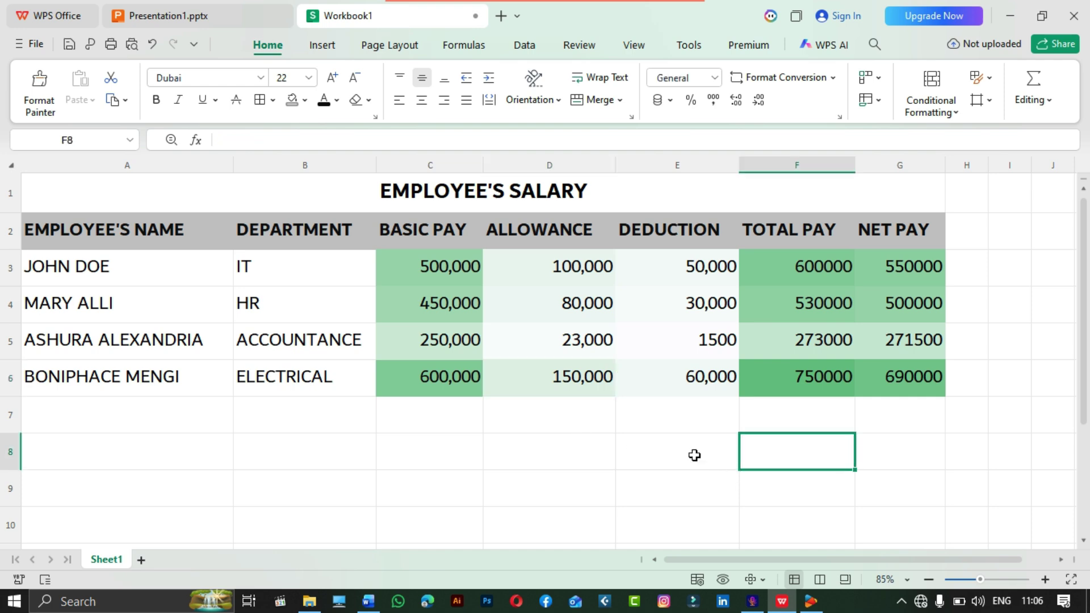
- Try a light green fill on the employee data range A3:G6 and undo it
{"action": "left_click_drag", "start_coordinate": [939, 393], "coordinate": [152, 264]}
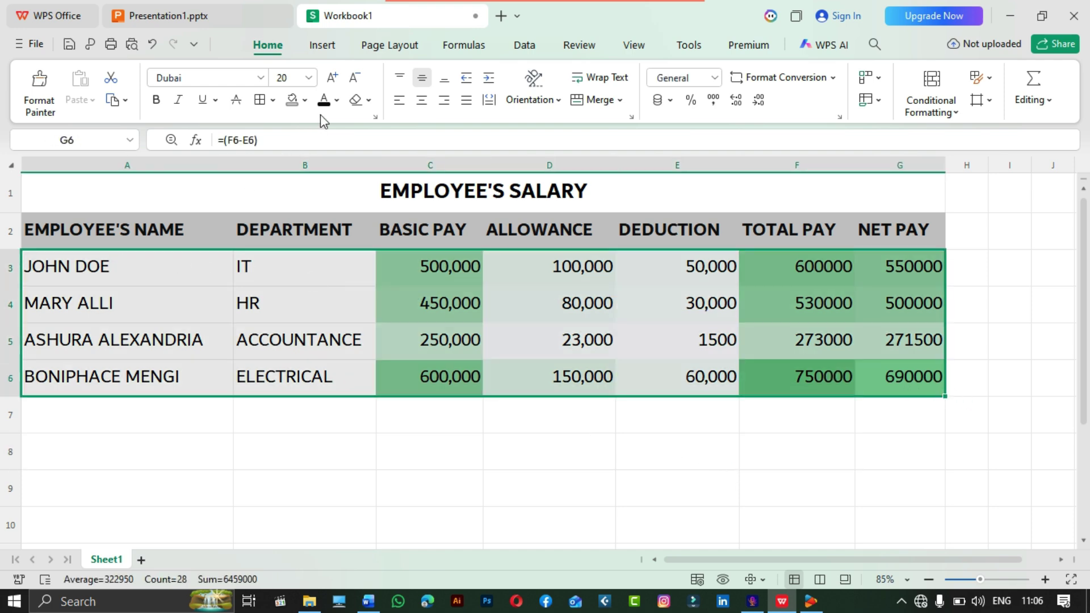
{"action": "left_click", "coordinate": [303, 99]}
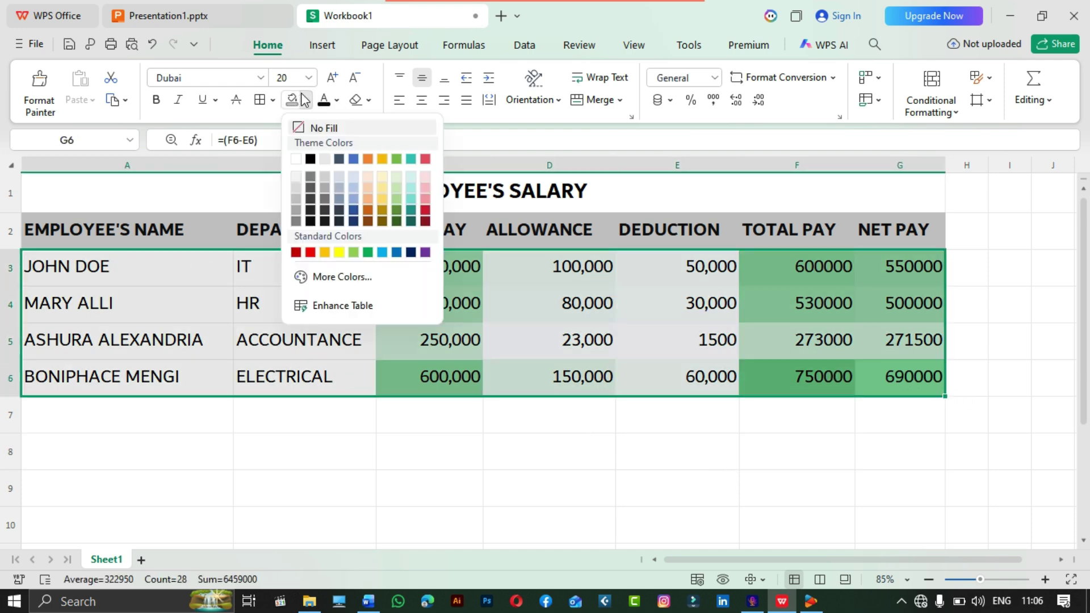
{"action": "left_click", "coordinate": [352, 253]}
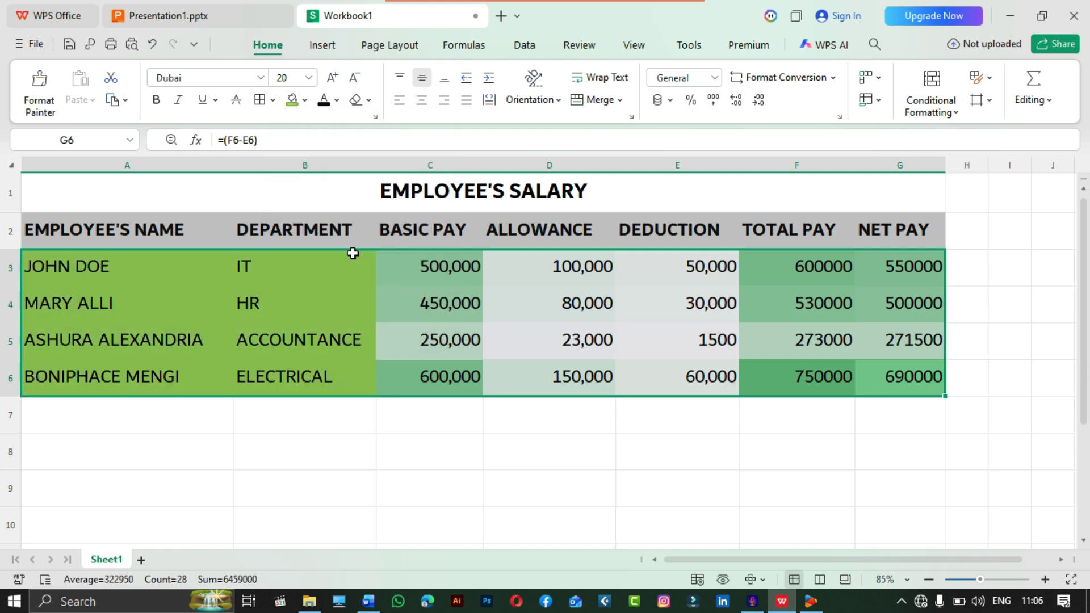
{"action": "left_click", "coordinate": [436, 445]}
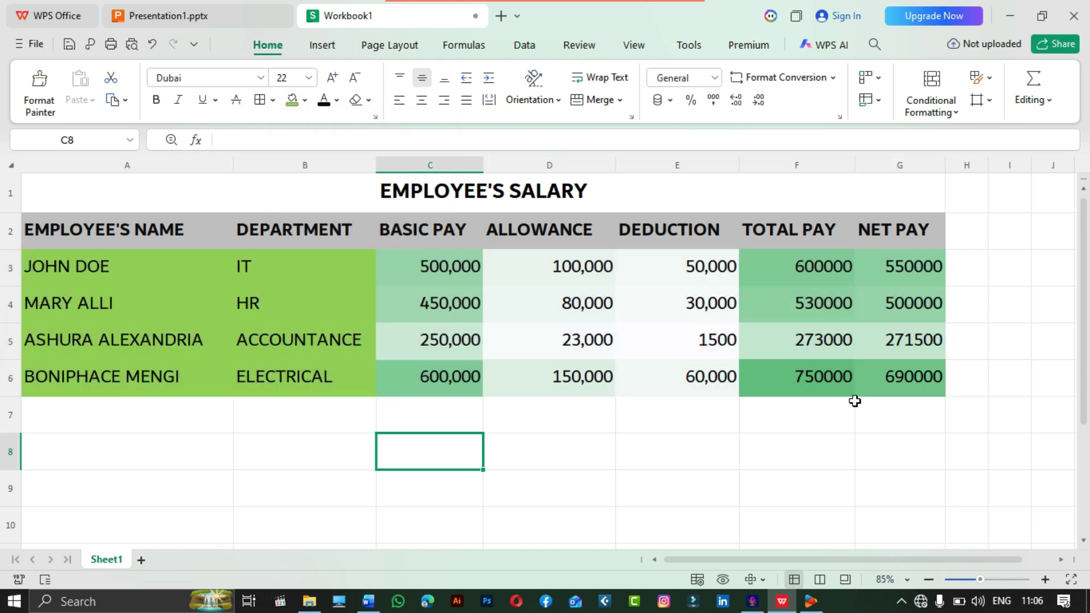
{"action": "key", "text": "ctrl+z"}
{"action": "left_click", "coordinate": [899, 451]}
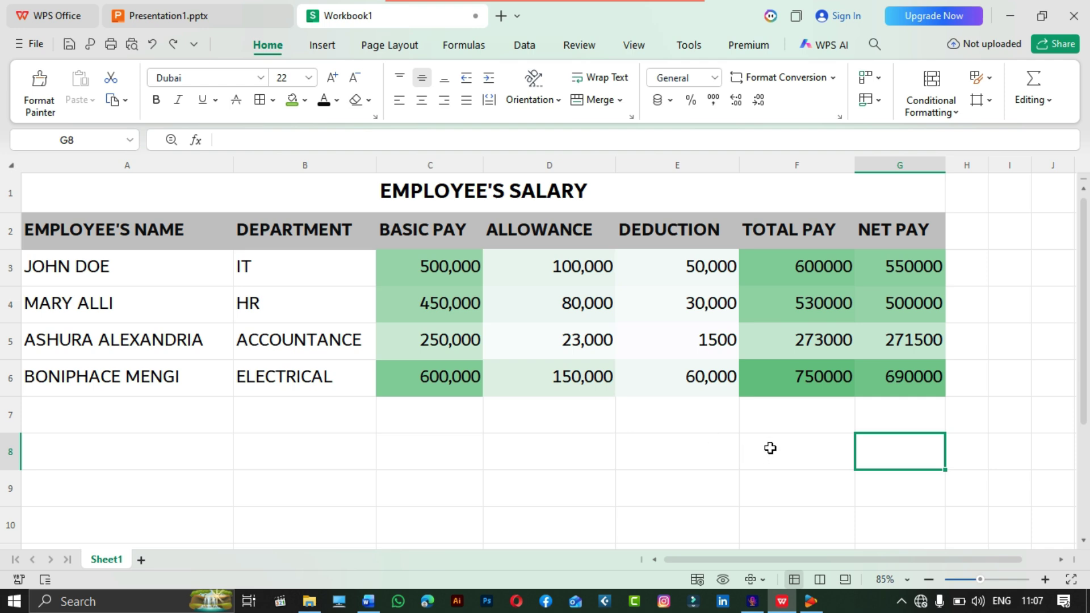
- Apply all borders to the whole salary table, from the title row down to the last employee (A1:G6)
{"action": "left_click_drag", "start_coordinate": [773, 267], "coordinate": [25, 194]}
{"action": "left_click", "coordinate": [883, 479]}
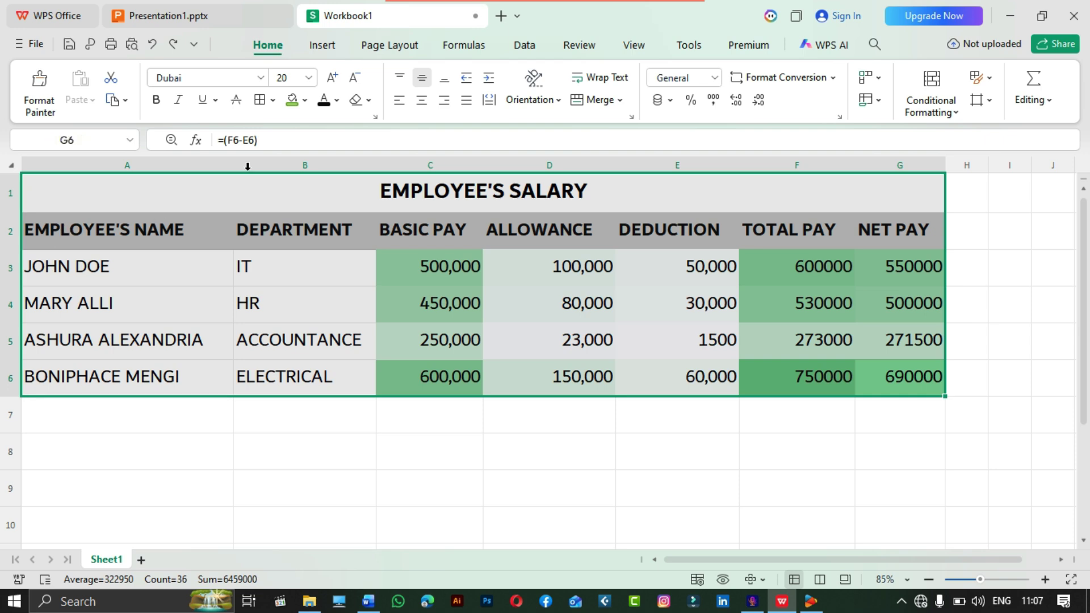
{"action": "left_click", "coordinate": [276, 101]}
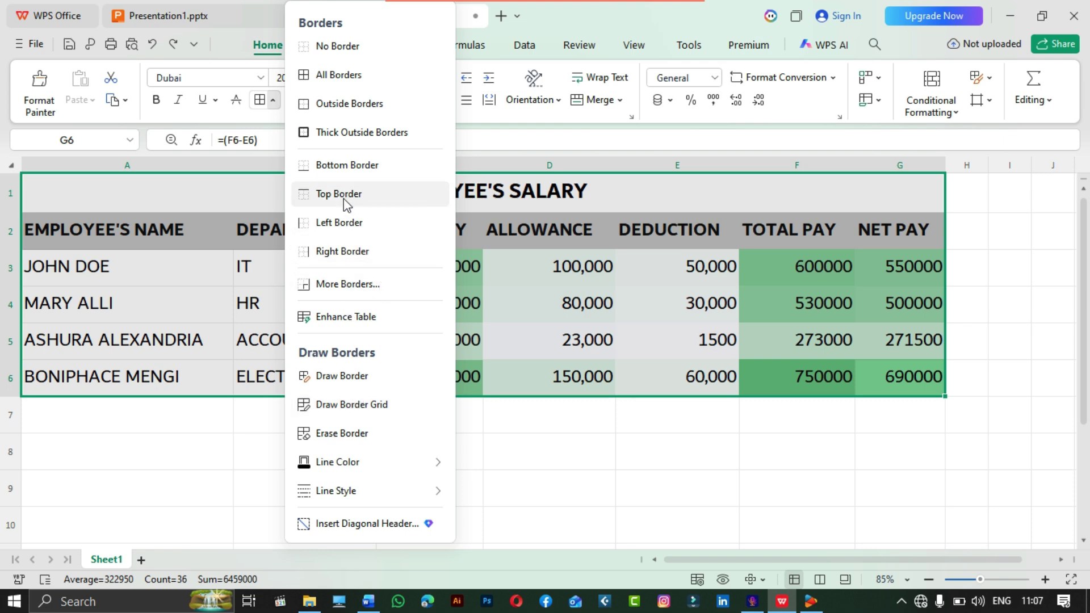
{"action": "left_click", "coordinate": [348, 104]}
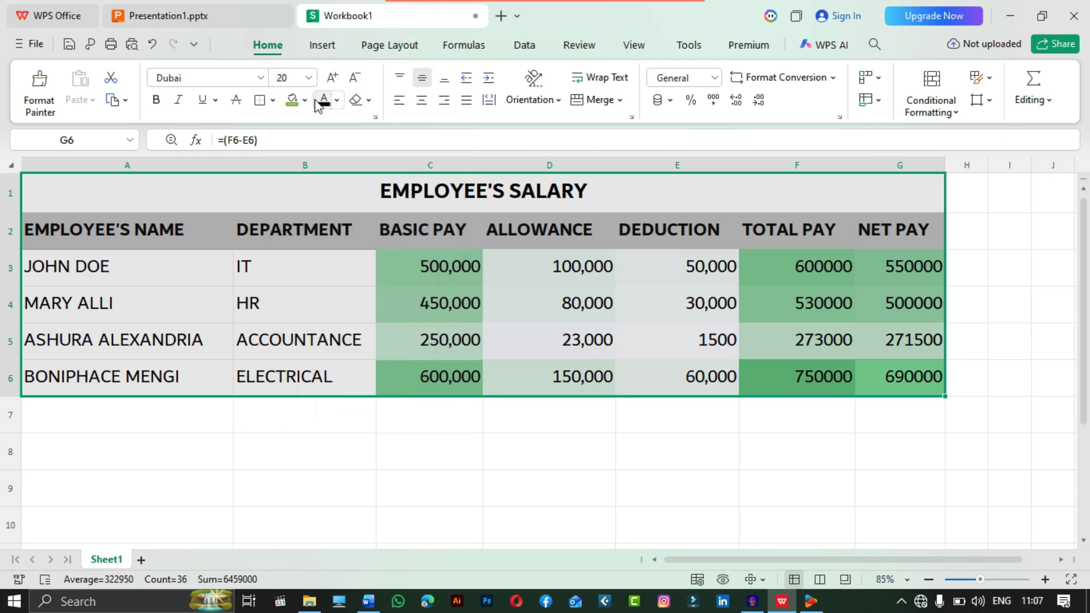
{"action": "left_click", "coordinate": [274, 100]}
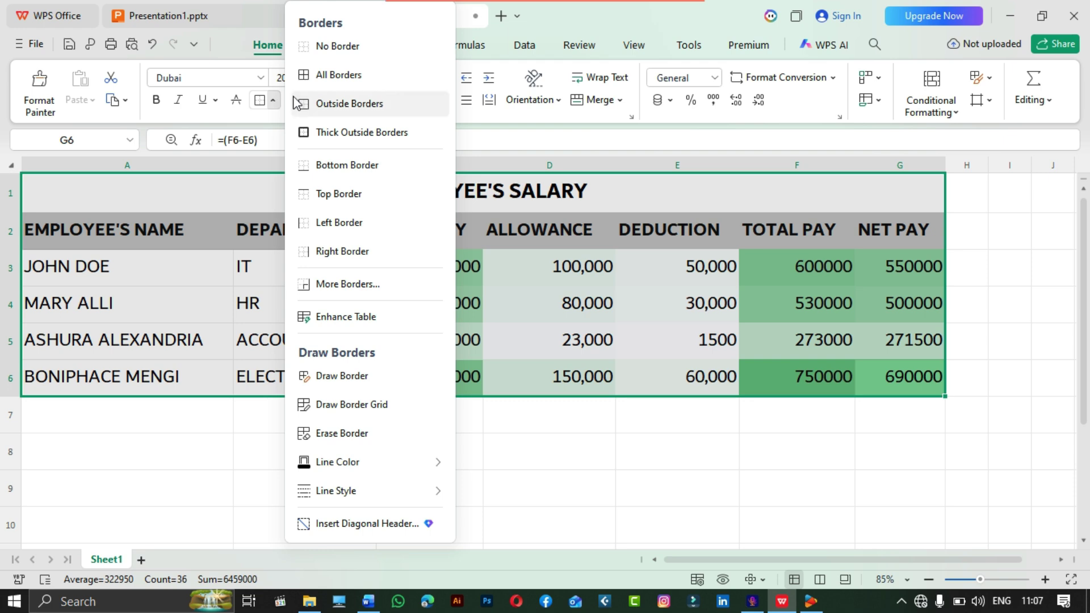
{"action": "left_click", "coordinate": [311, 76]}
{"action": "left_click", "coordinate": [625, 452]}
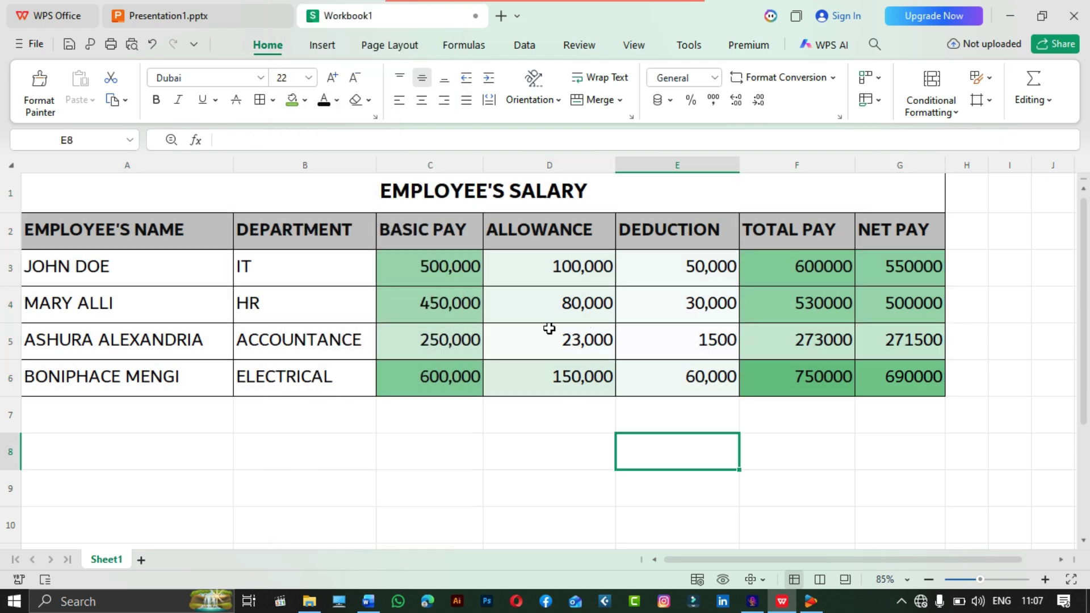
{"action": "left_click", "coordinate": [552, 311]}
{"action": "left_click", "coordinate": [535, 446]}
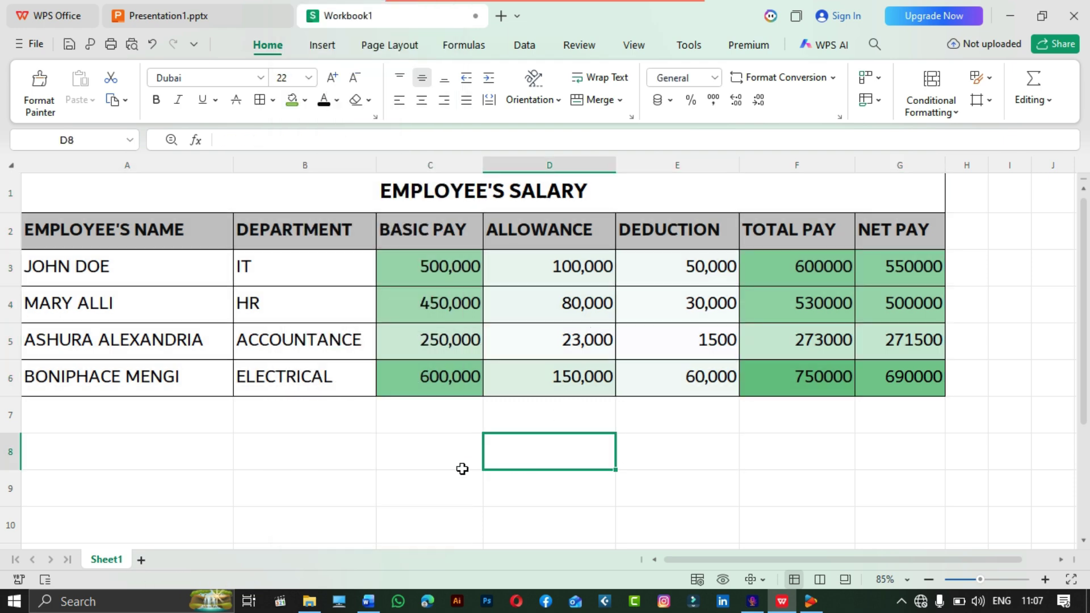
- Check the print settings for the worksheet and close them without printing
{"action": "key", "text": "ctrl+p"}
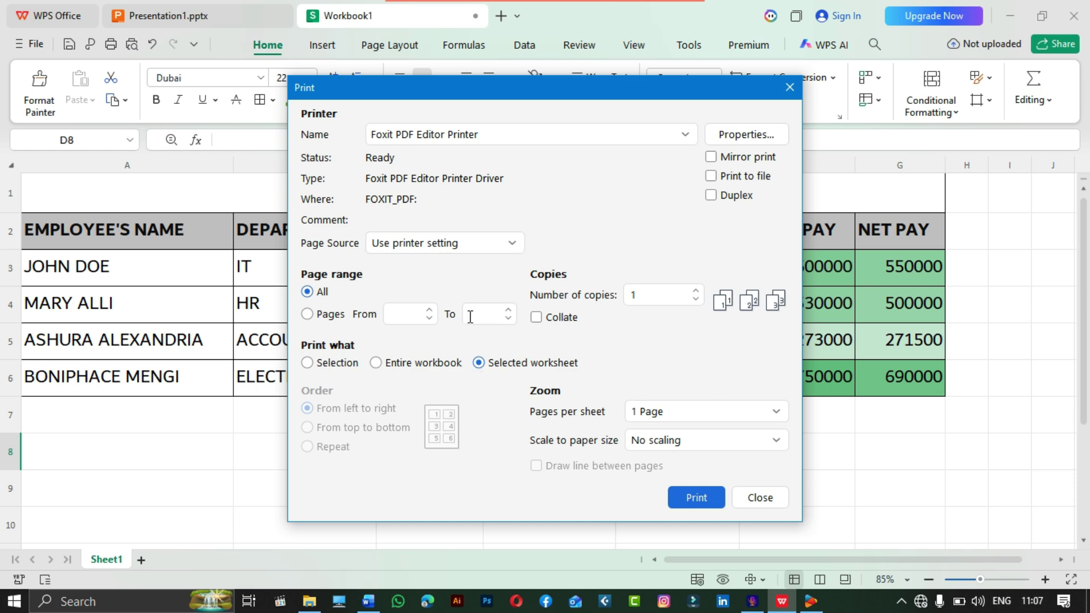
{"action": "left_click", "coordinate": [767, 499]}
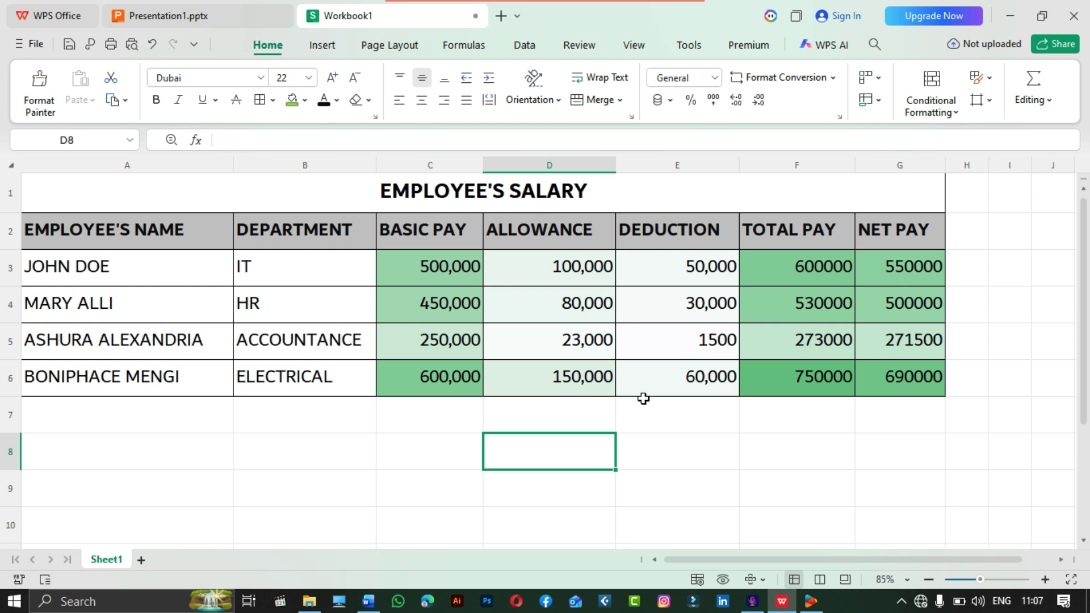
{"action": "left_click", "coordinate": [795, 468]}
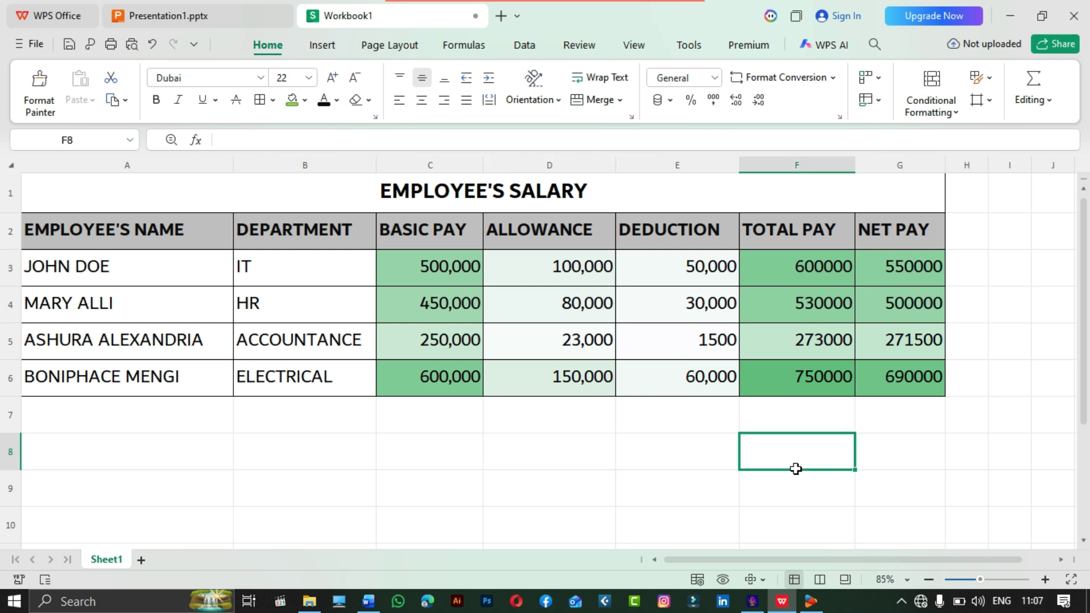
{"action": "left_click", "coordinate": [428, 495]}
{"action": "left_click", "coordinate": [647, 513]}
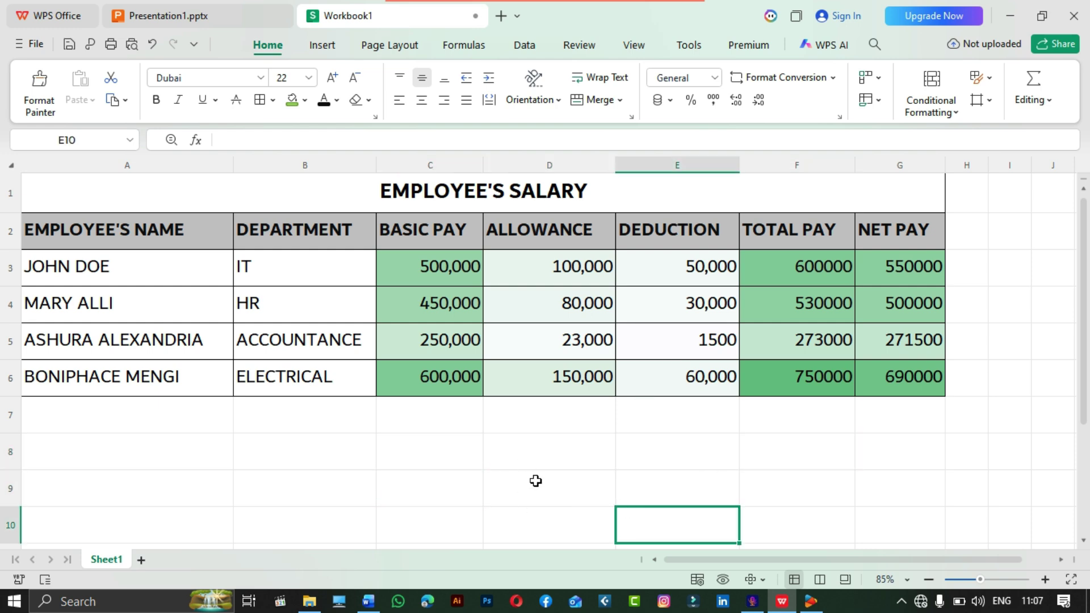
- Review the formulas in the Total Pay and Net Pay columns for the employees
{"action": "left_click", "coordinate": [824, 277]}
{"action": "left_click", "coordinate": [887, 278]}
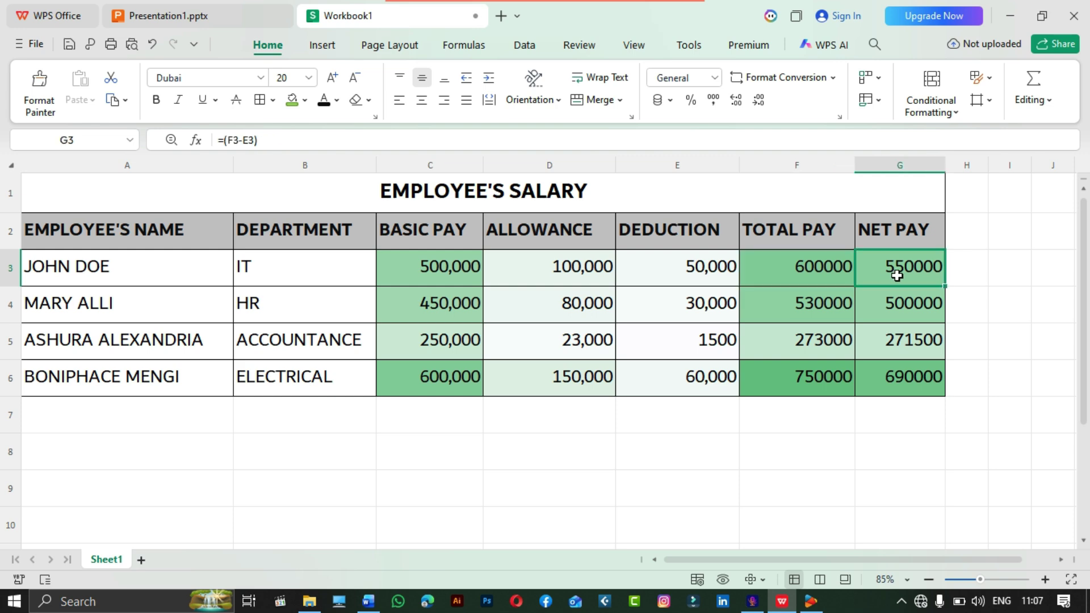
{"action": "left_click", "coordinate": [806, 321]}
{"action": "left_click", "coordinate": [917, 372]}
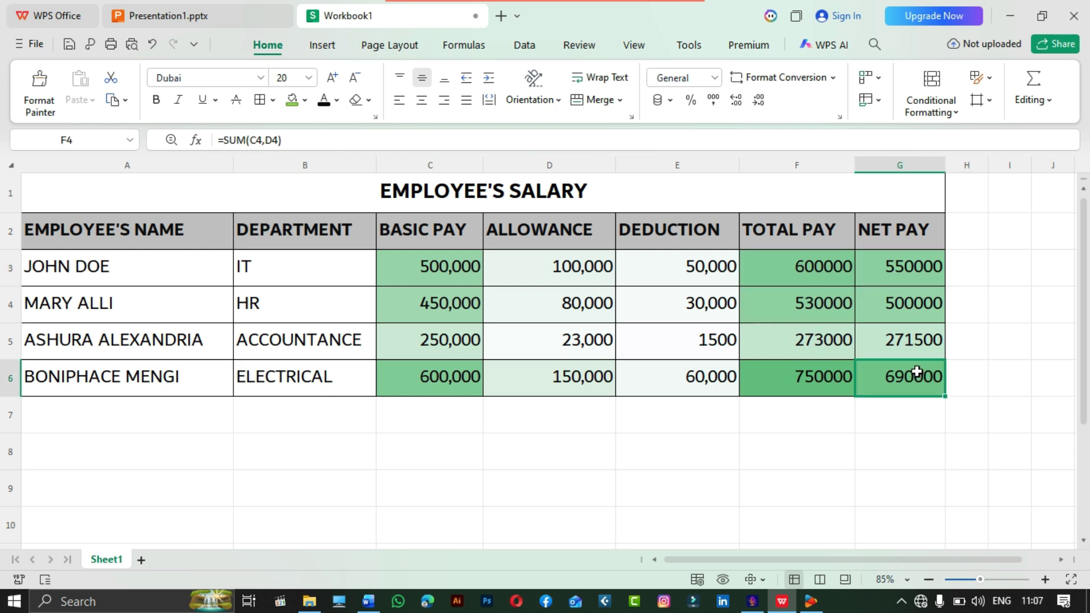
{"action": "left_click", "coordinate": [803, 372]}
{"action": "left_click", "coordinate": [654, 462]}
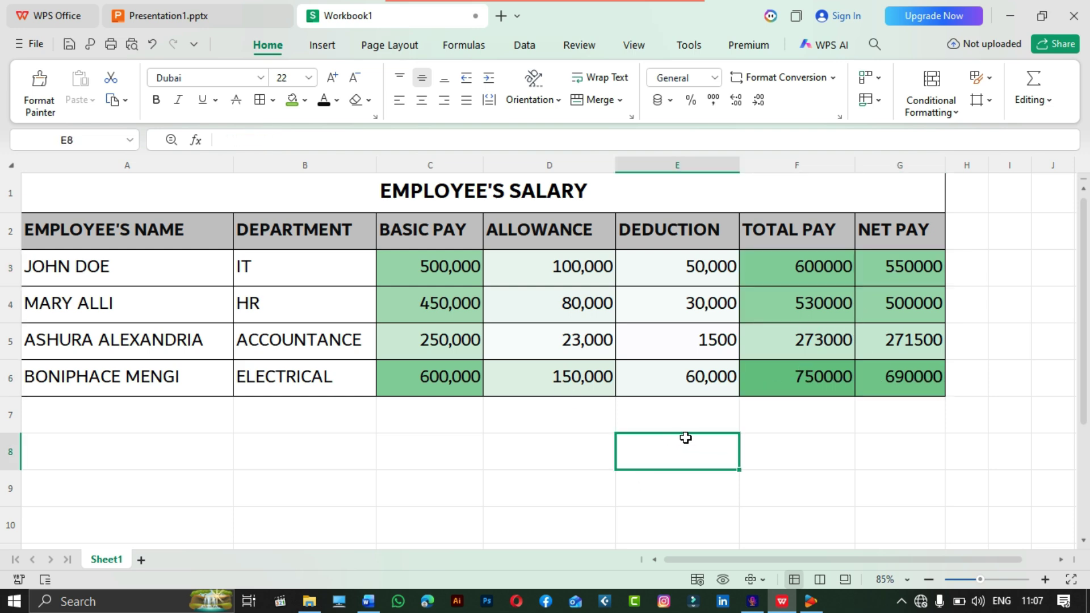